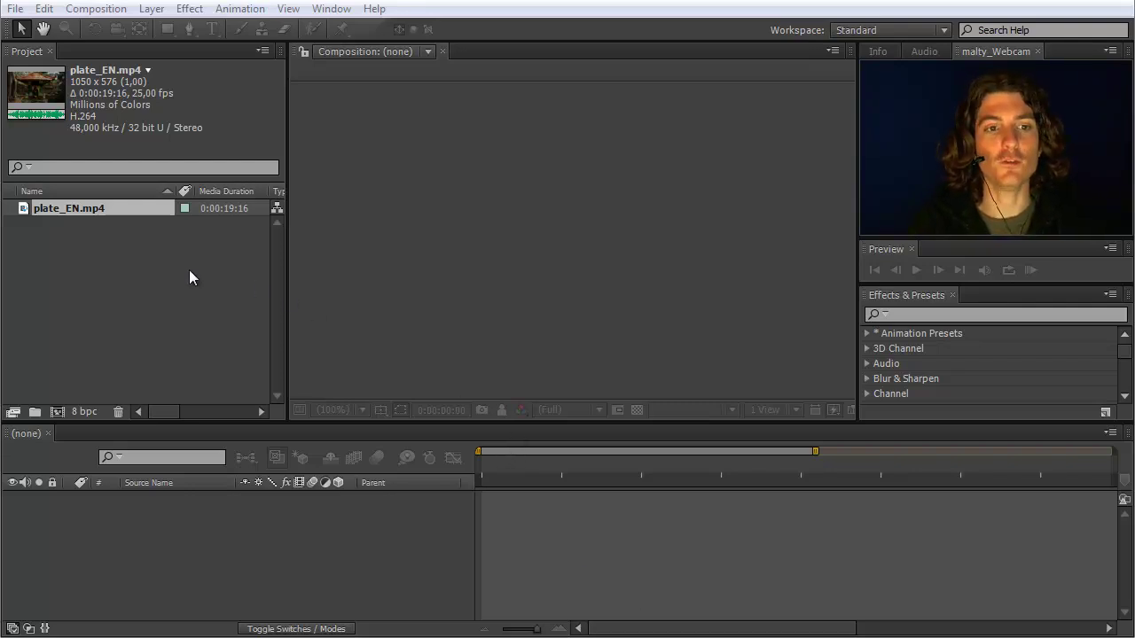
- Create a composition from the plate_EN.mp4 footage, matching the clip's own settings
click(50, 207)
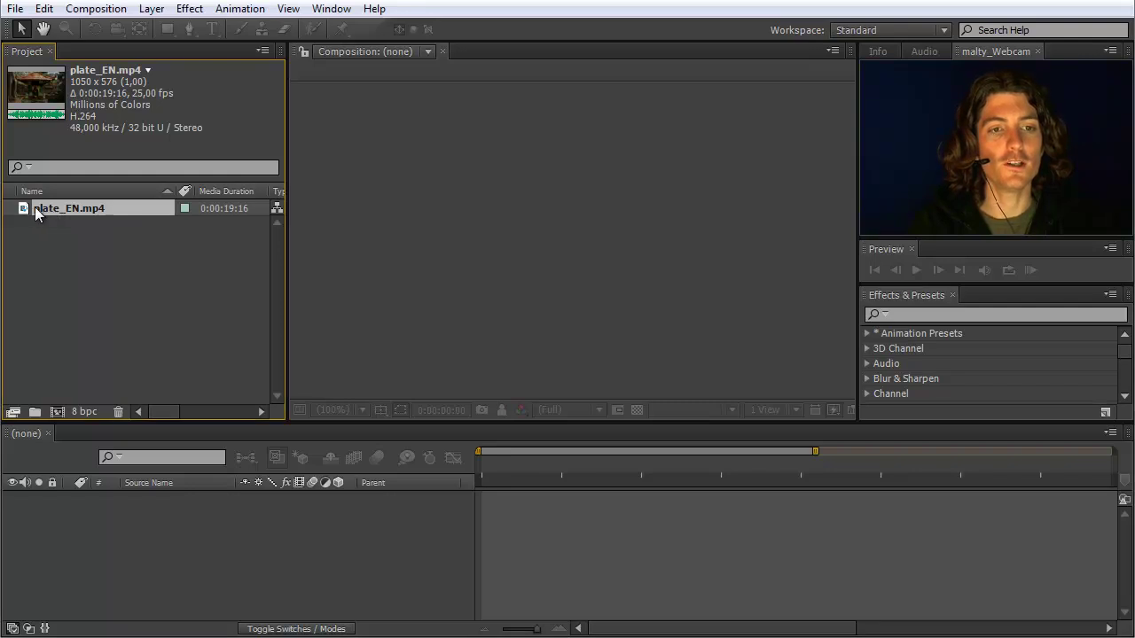
drag(34, 206, 58, 412)
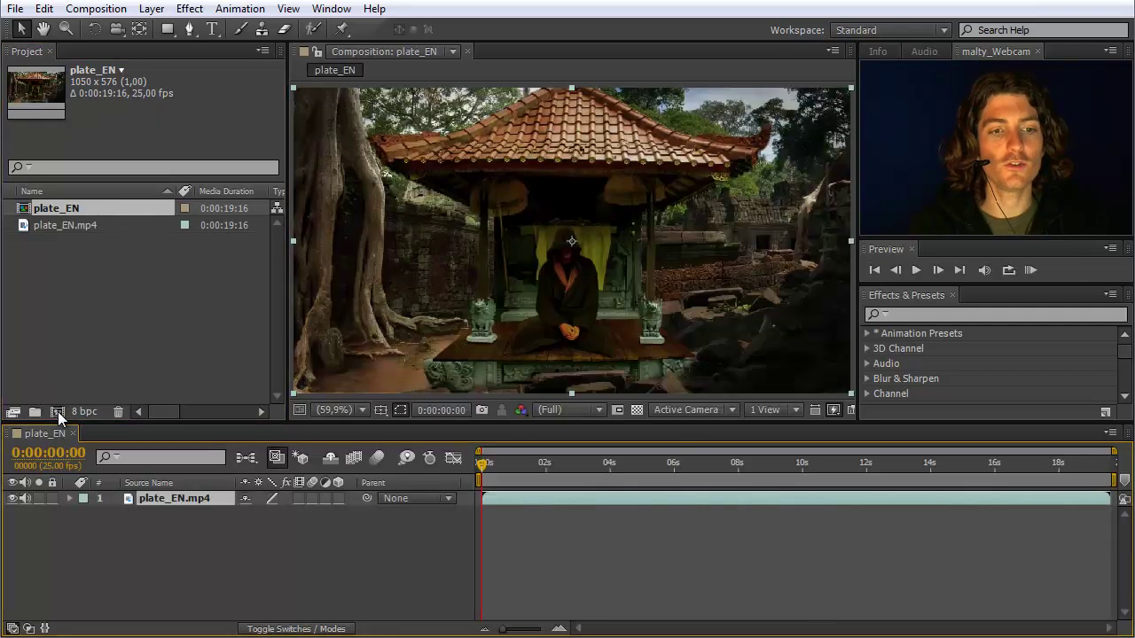
mouse_move(484, 479)
mouse_down()
mouse_move(984, 493)
mouse_move(477, 473)
mouse_up()
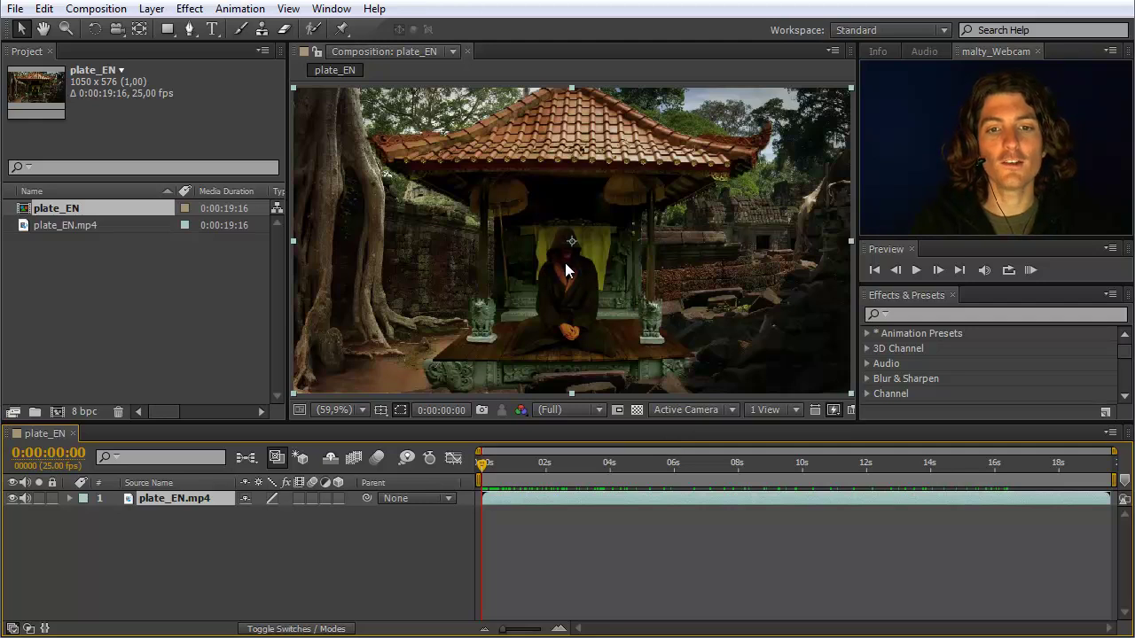
scroll(568, 266, up, 4)
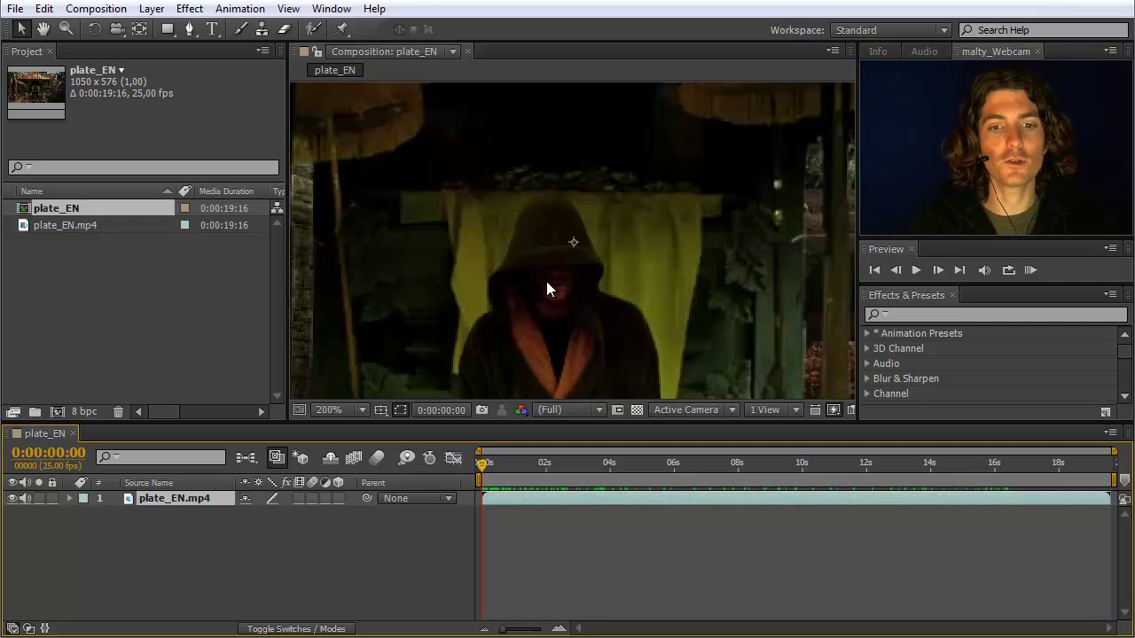
right_click(183, 539)
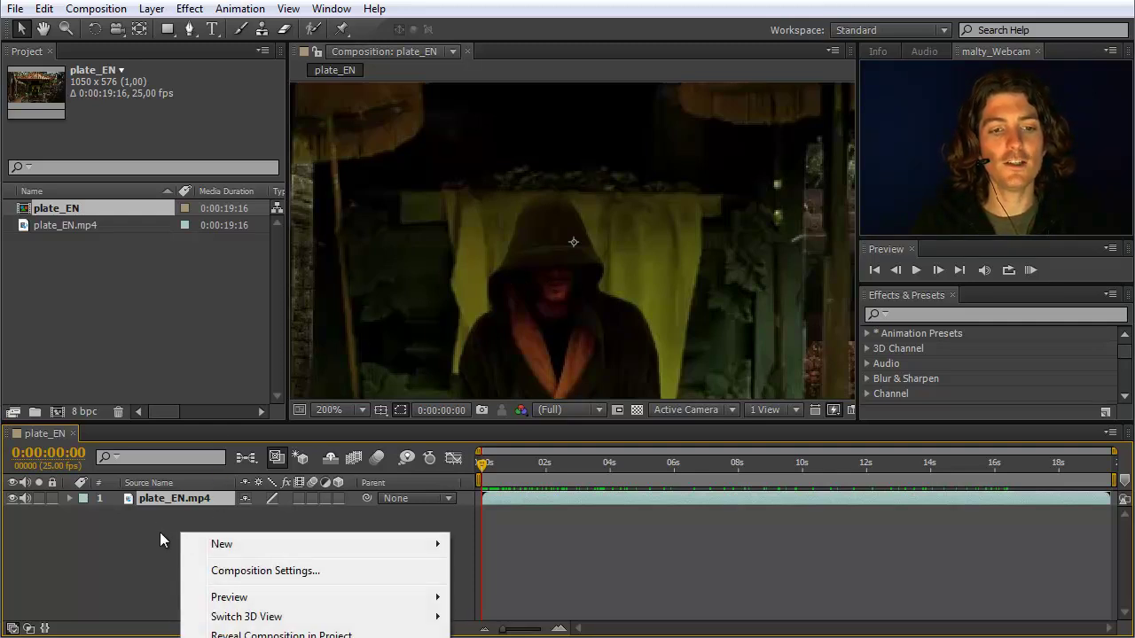
click(157, 532)
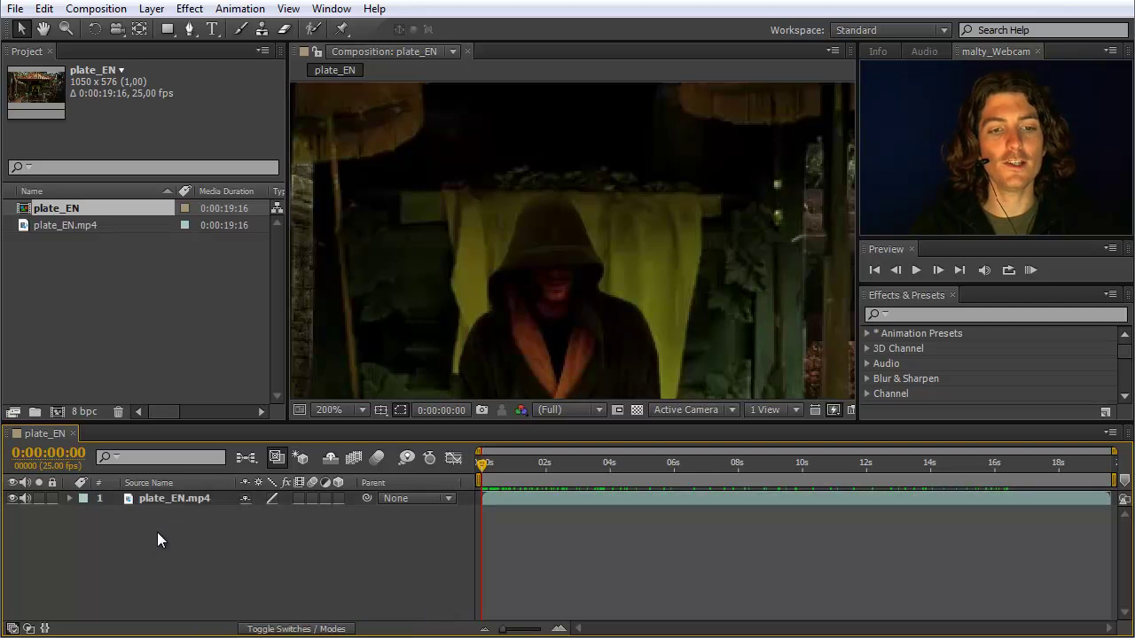
click(151, 9)
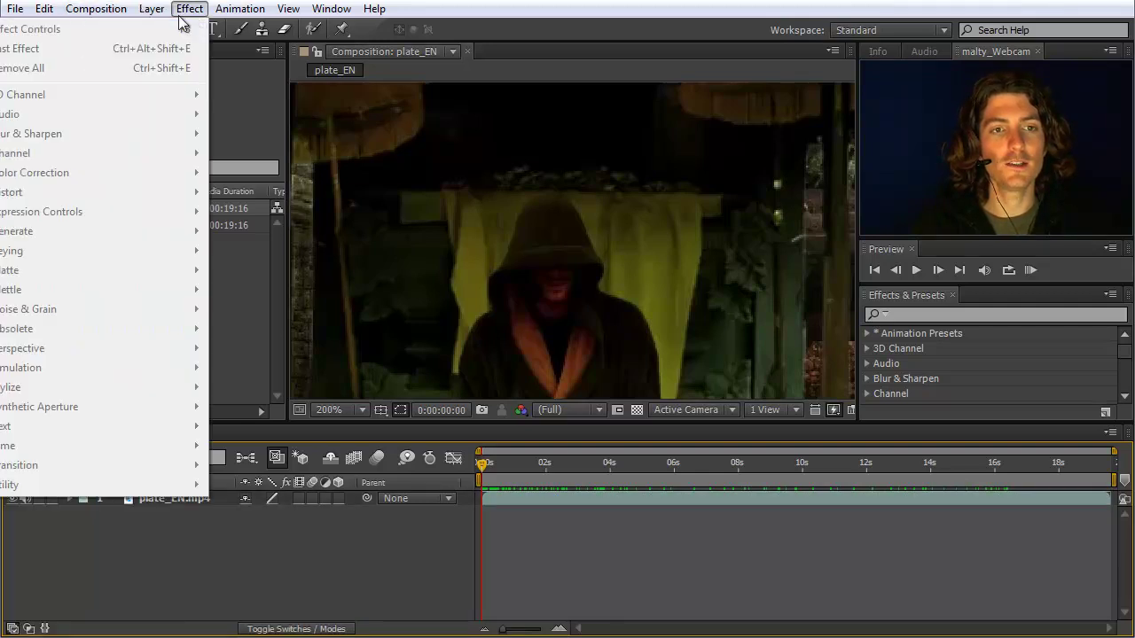
mouse_move(151, 11)
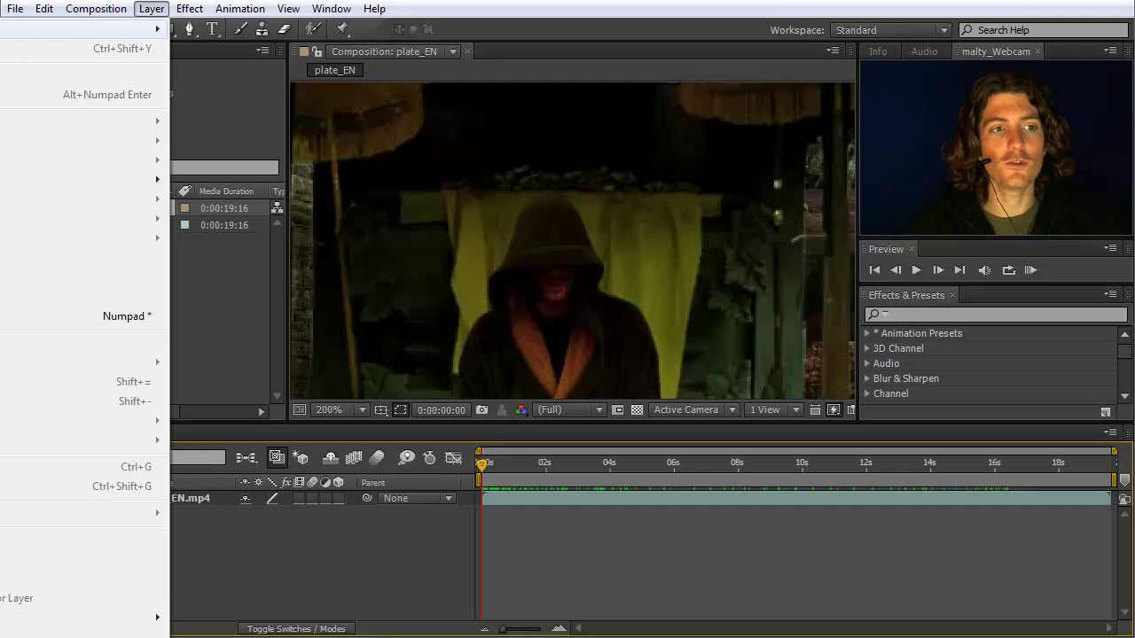
click(338, 529)
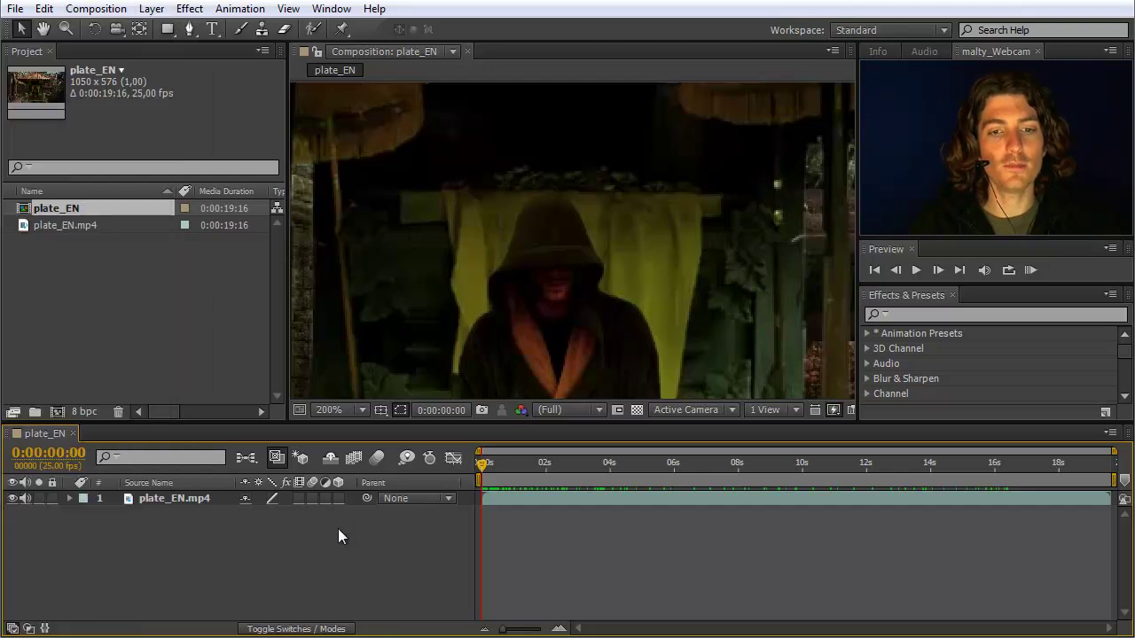
- Add a black (000000) solid layer named "black face" at 1050 x 576 px, above the footage
right_click(247, 549)
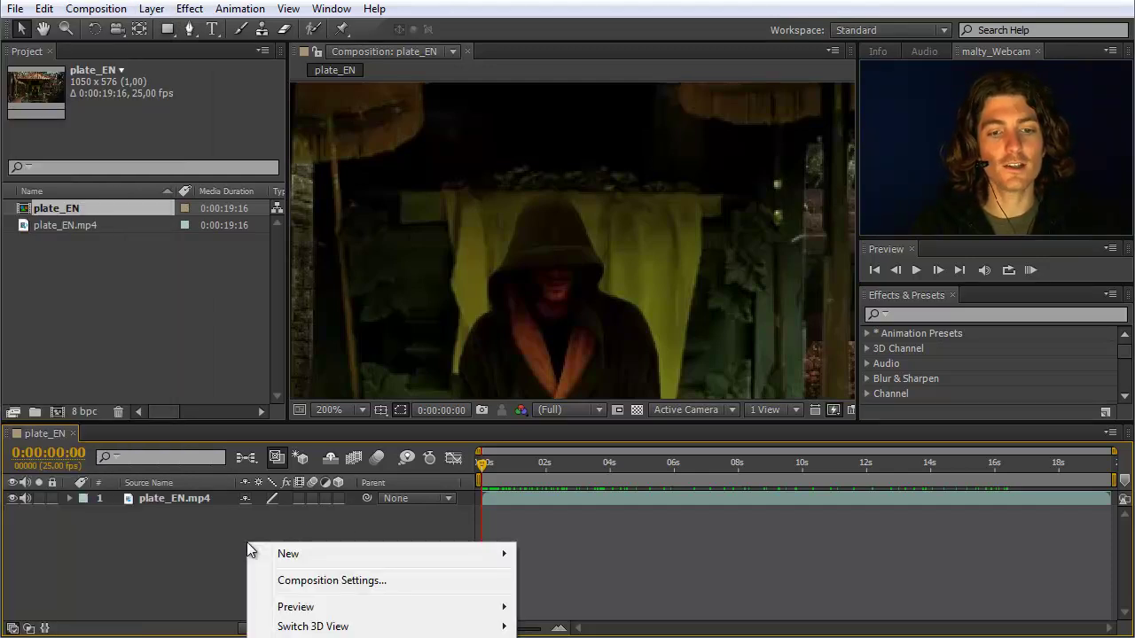
mouse_move(291, 553)
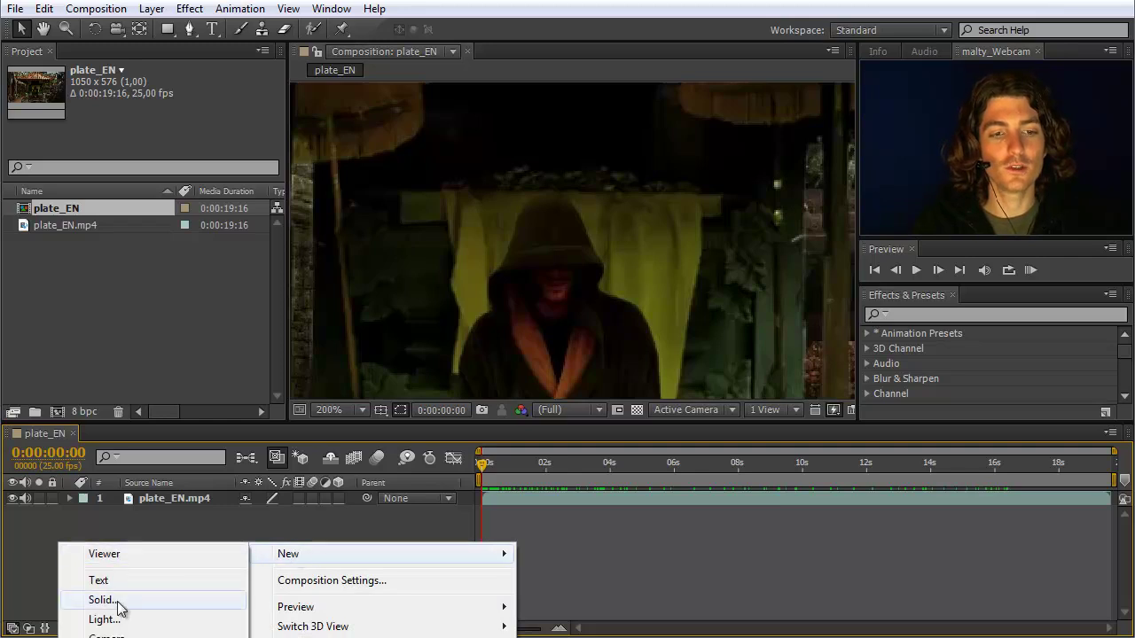
click(101, 600)
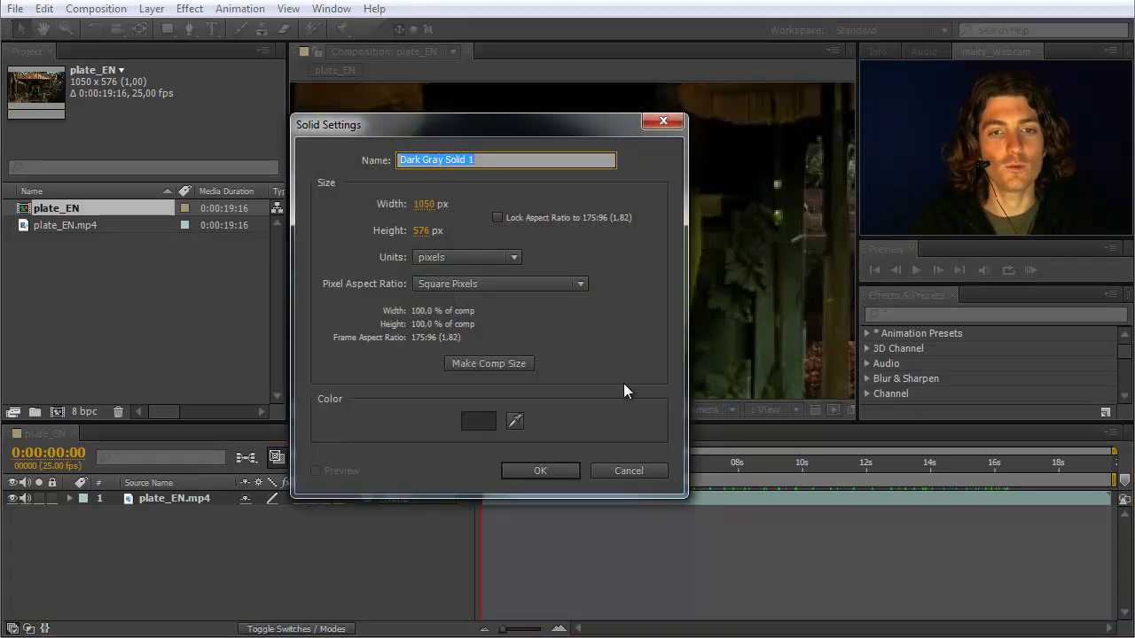
click(482, 423)
mouse_move(490, 389)
mouse_down()
mouse_move(398, 398)
mouse_move(299, 439)
mouse_up()
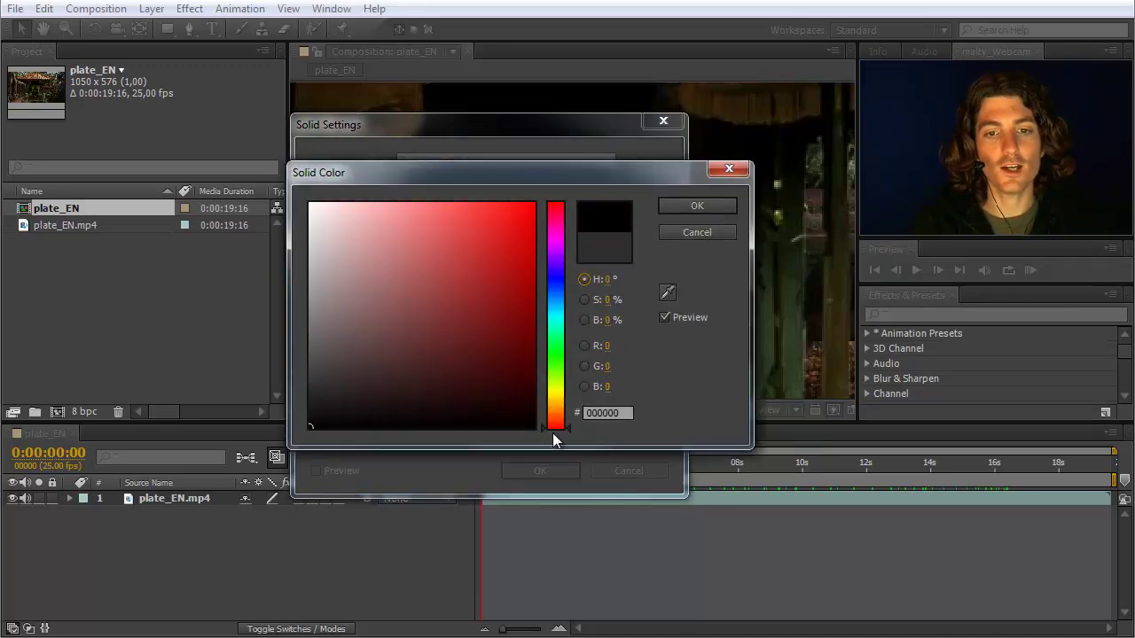
click(697, 206)
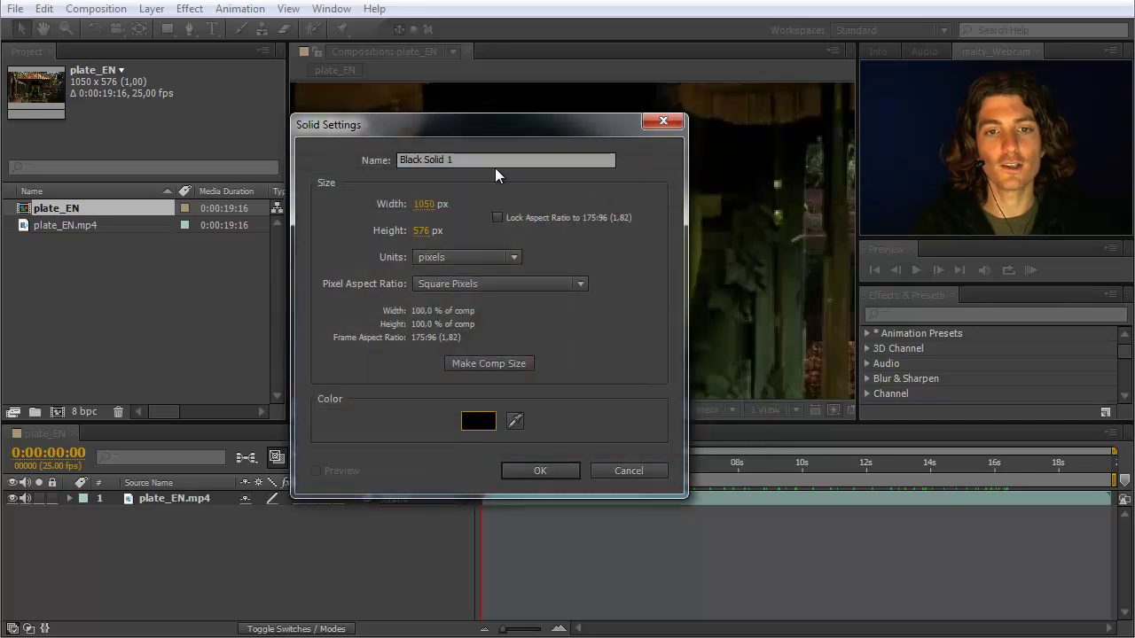
text(bl)
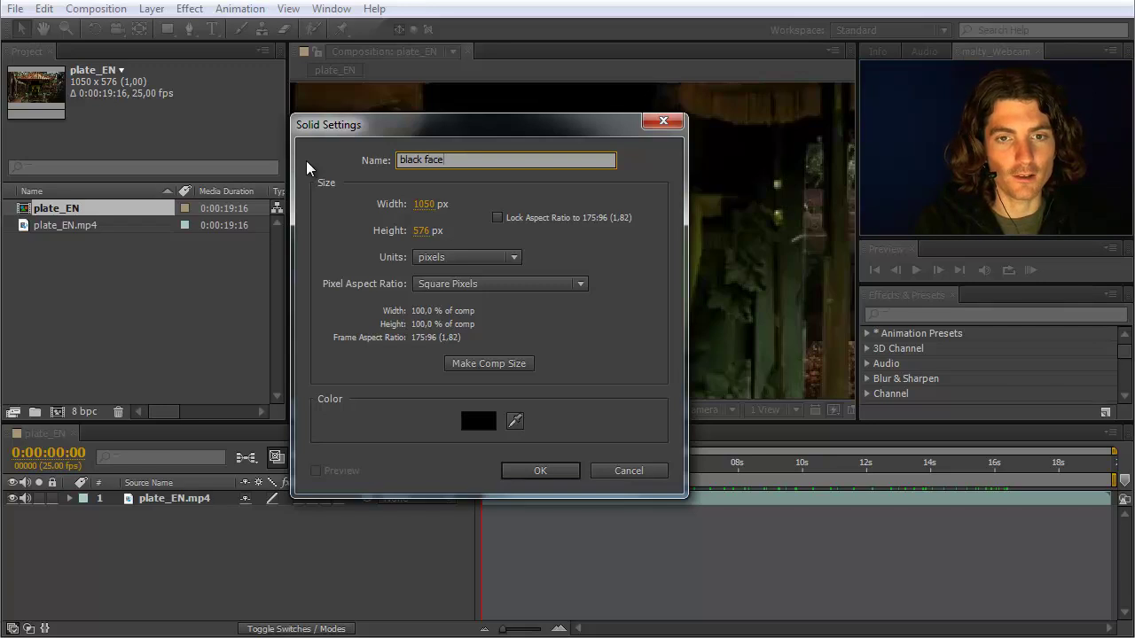
text(ack face)
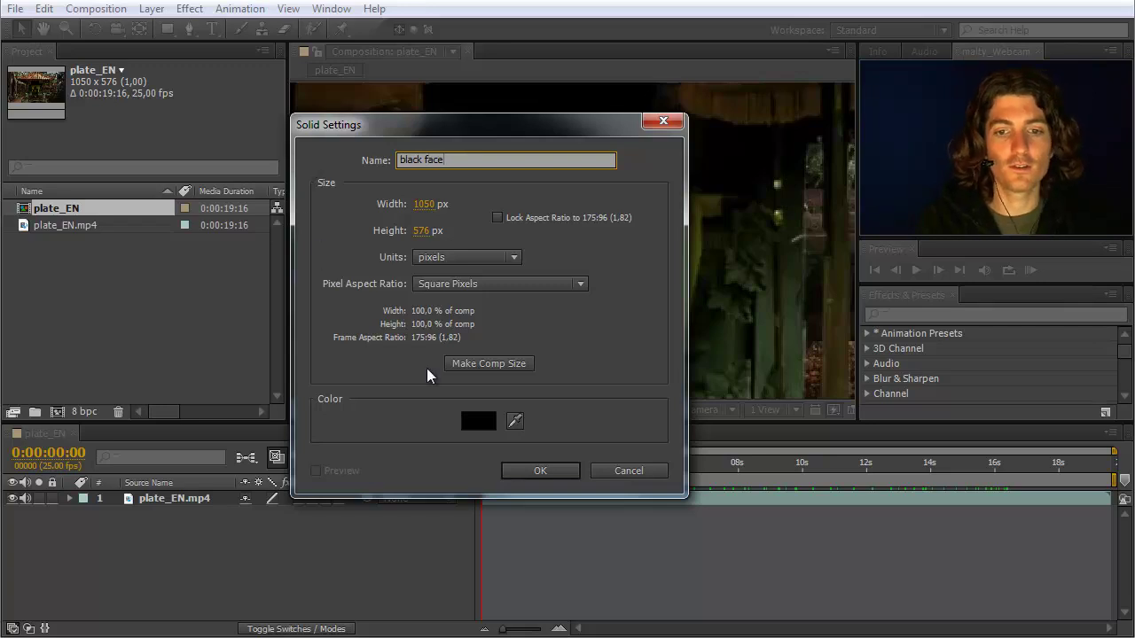
click(565, 474)
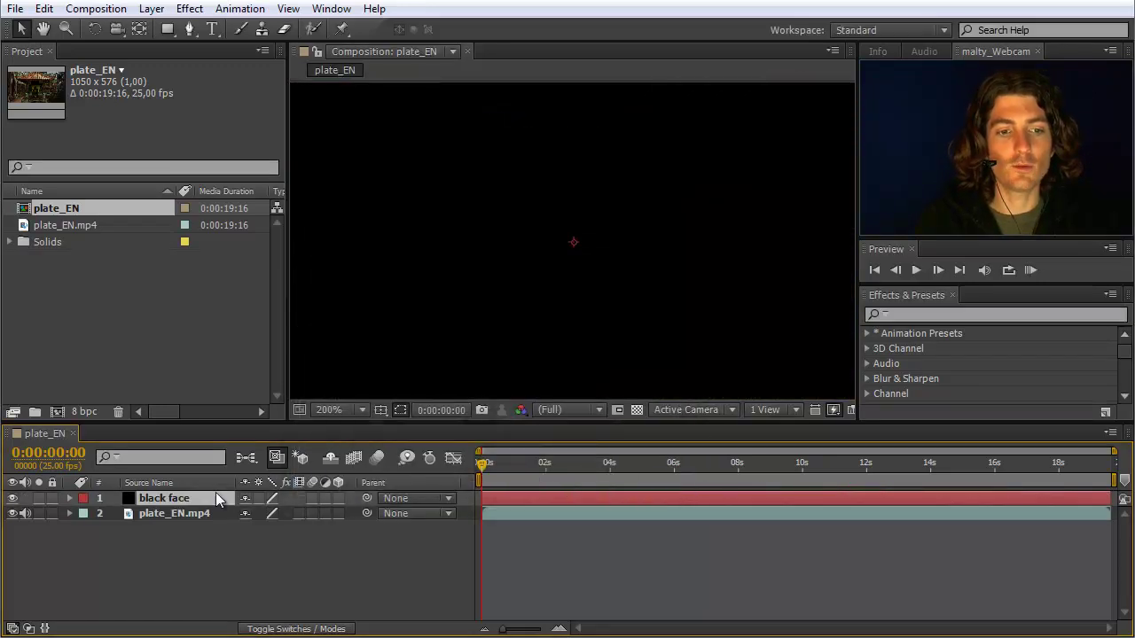
- Toggle the visibility of the black face layer to compare the solid with the footage beneath it
click(163, 516)
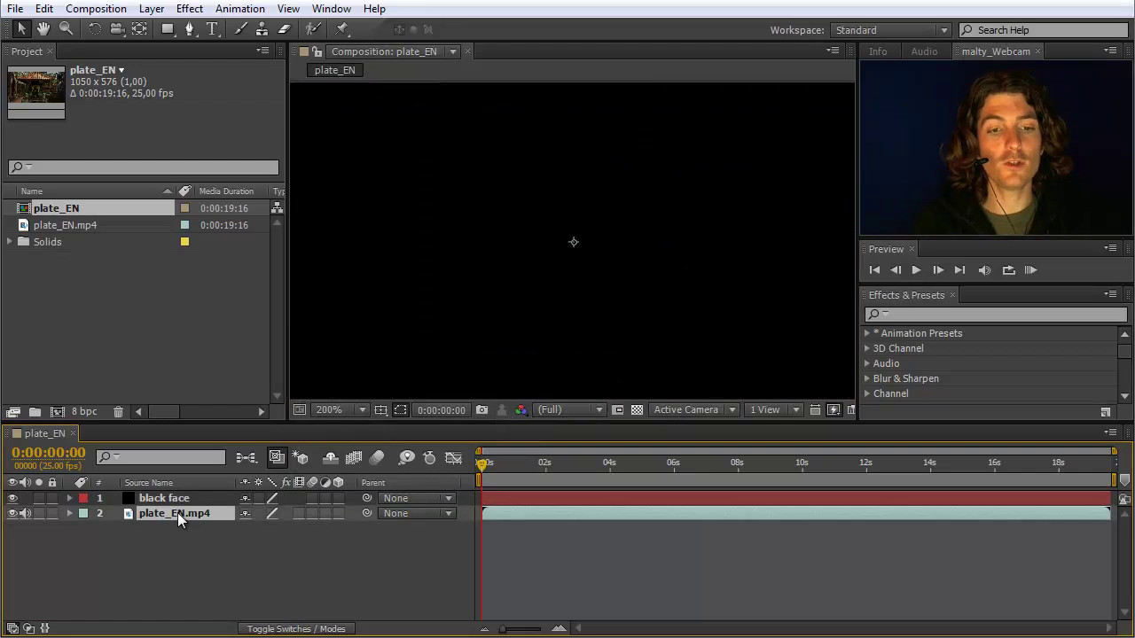
click(162, 499)
click(14, 499)
click(14, 499)
click(13, 499)
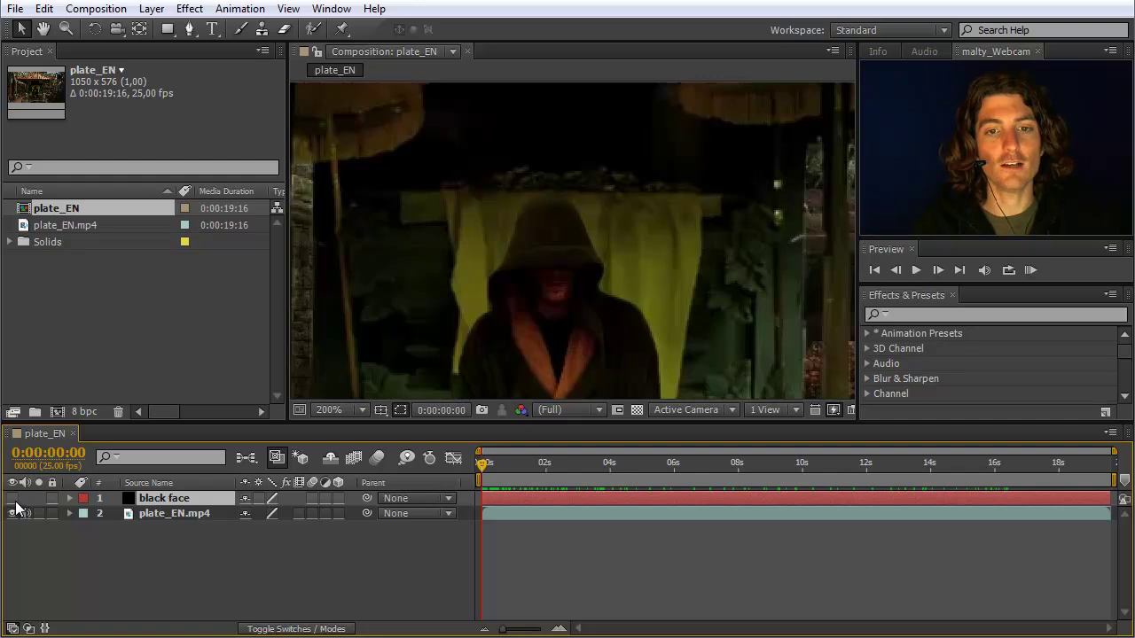
click(13, 499)
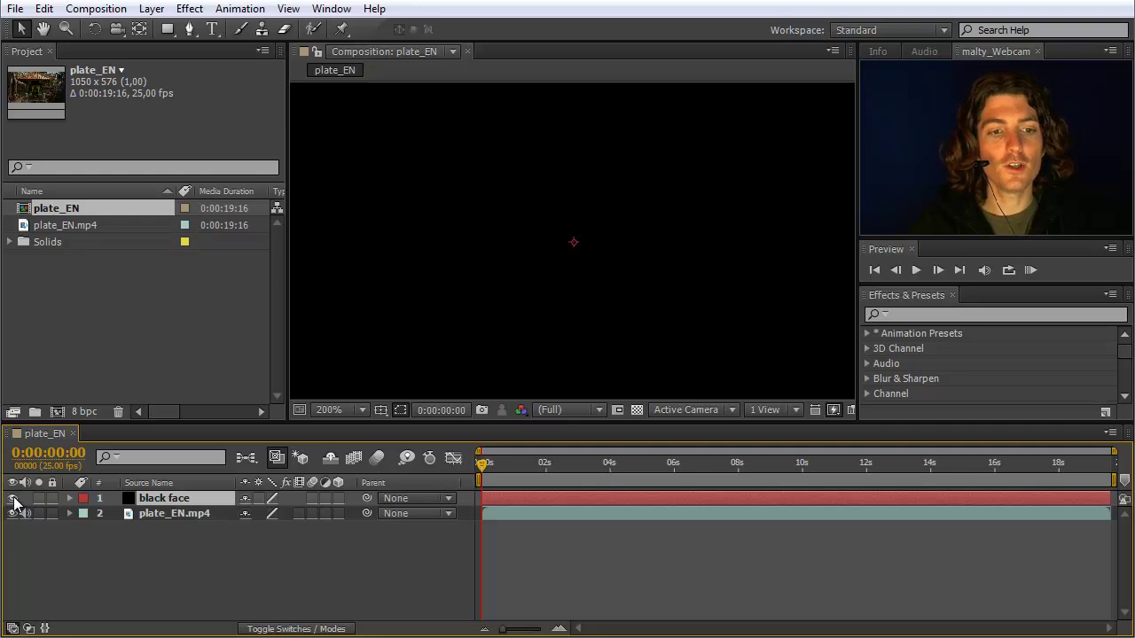
click(13, 500)
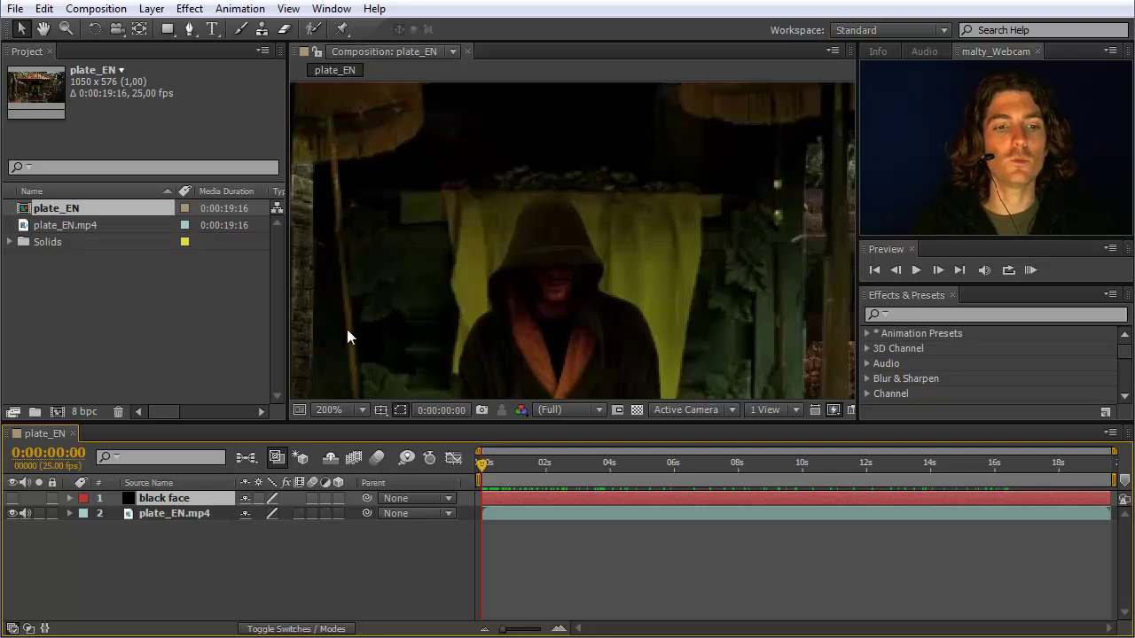
click(13, 499)
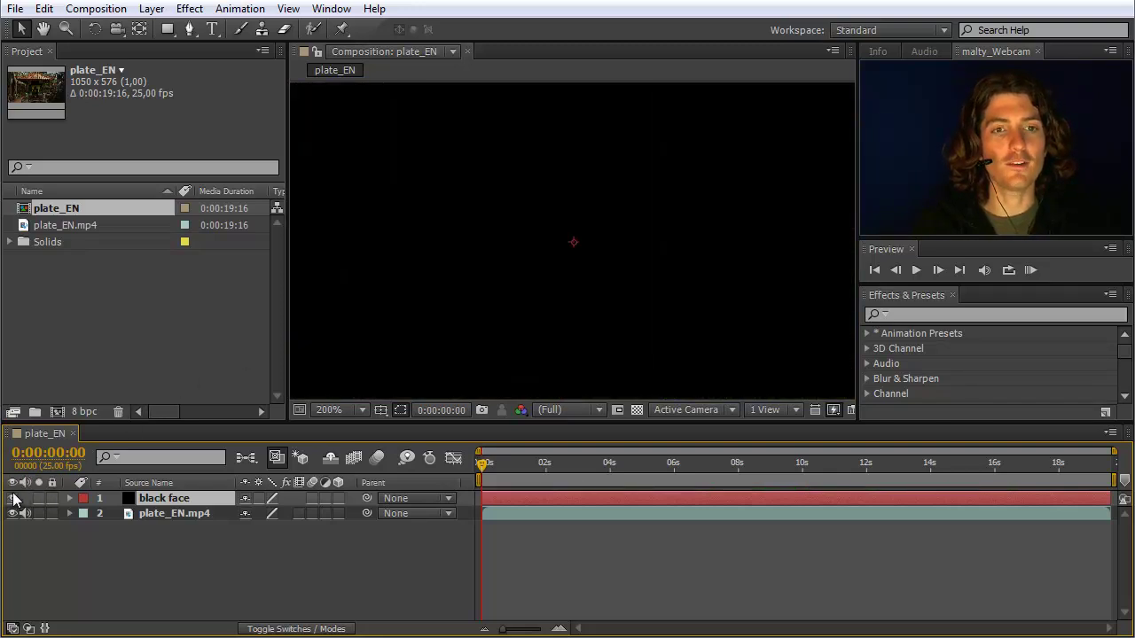
- Draw a closed four-point, straight-edged test mask on the black face layer with the Pen tool
click(190, 30)
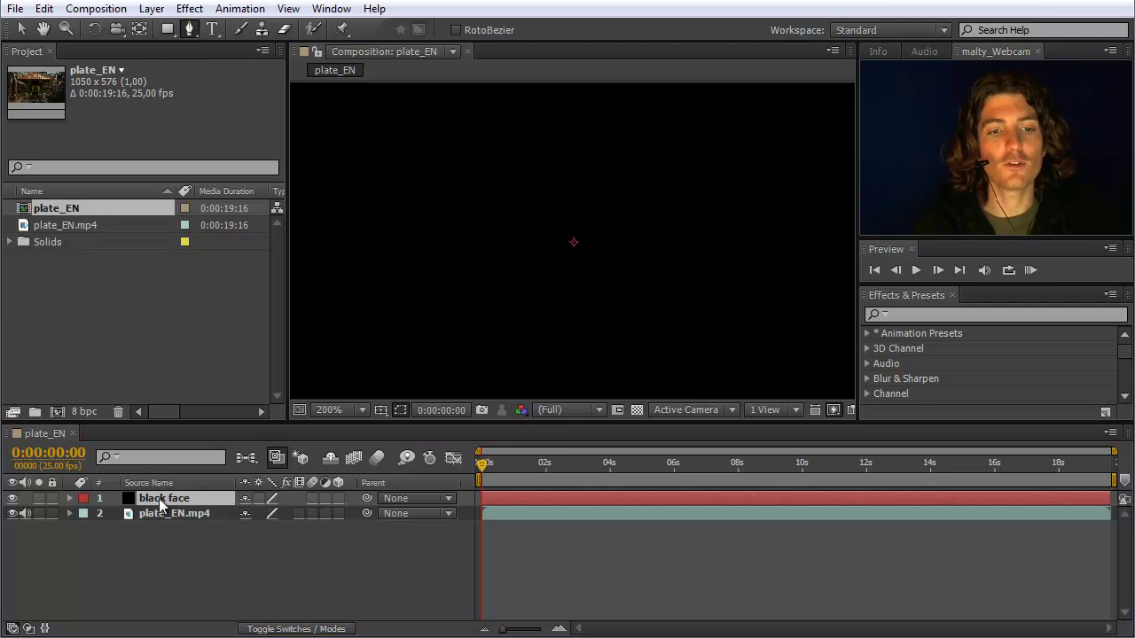
click(469, 154)
click(638, 156)
click(609, 309)
click(376, 296)
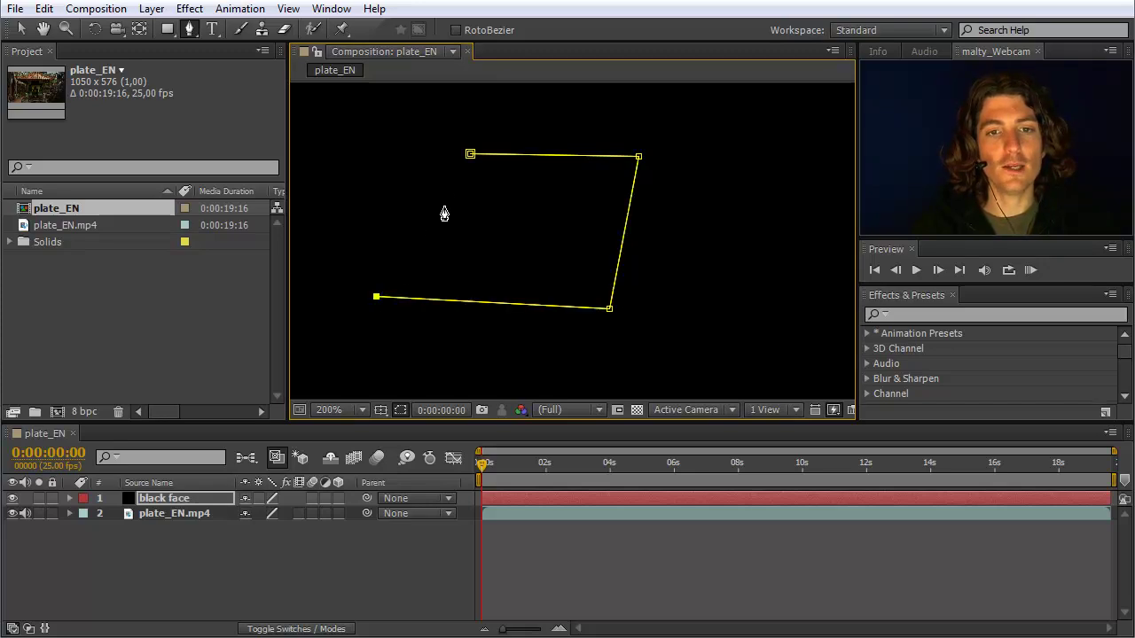
click(470, 155)
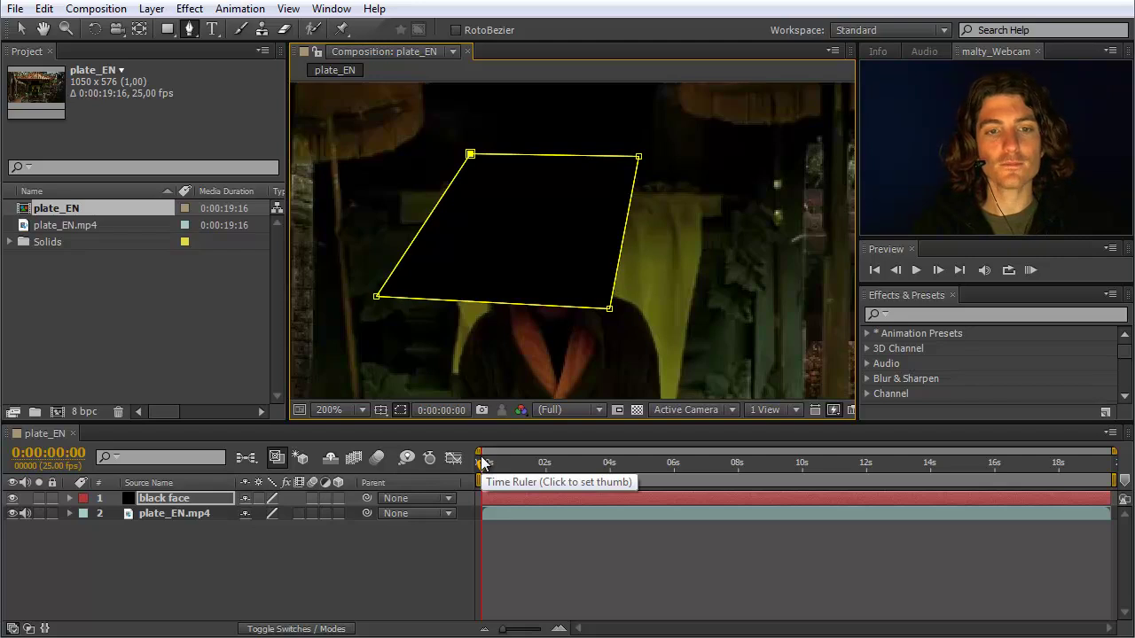
- Undo every point of the four-sided test mask on the black face layer
click(44, 9)
click(26, 30)
click(44, 9)
click(26, 30)
click(44, 9)
click(45, 30)
click(44, 9)
click(40, 29)
click(44, 9)
click(37, 30)
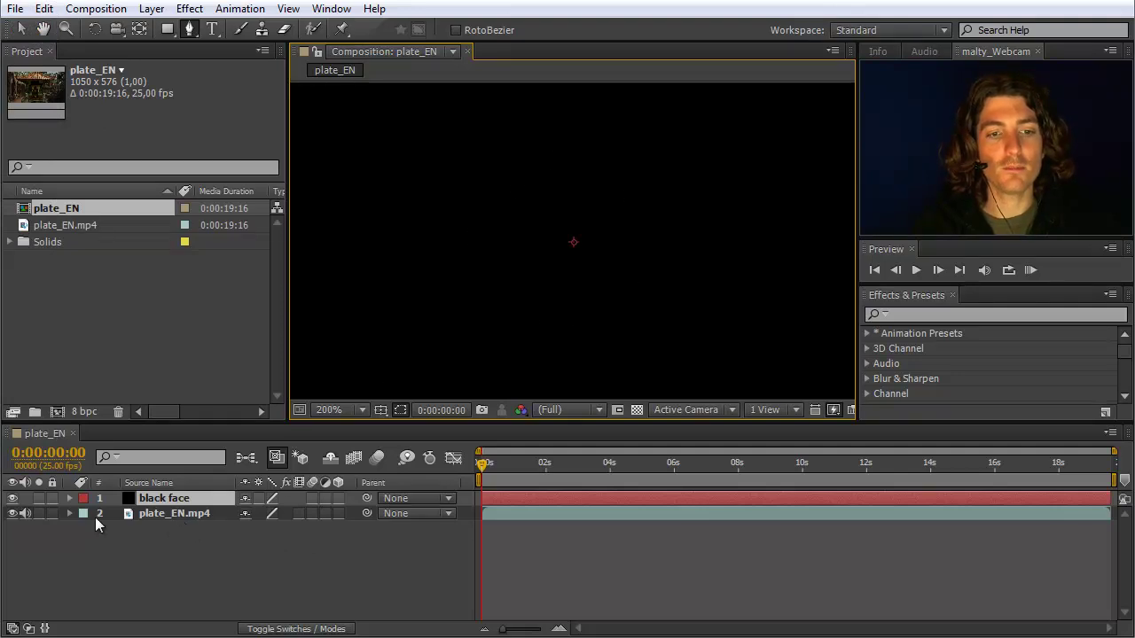
- Hide the black face layer to expose the hooded figure in the footage, keeping the layer selected
click(12, 498)
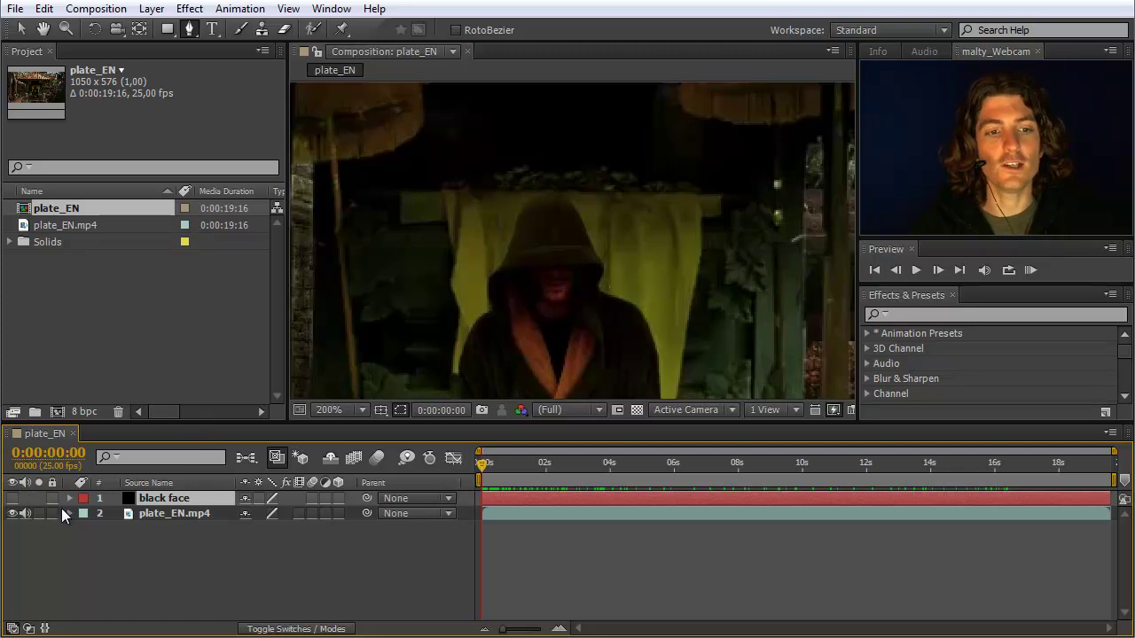
click(12, 498)
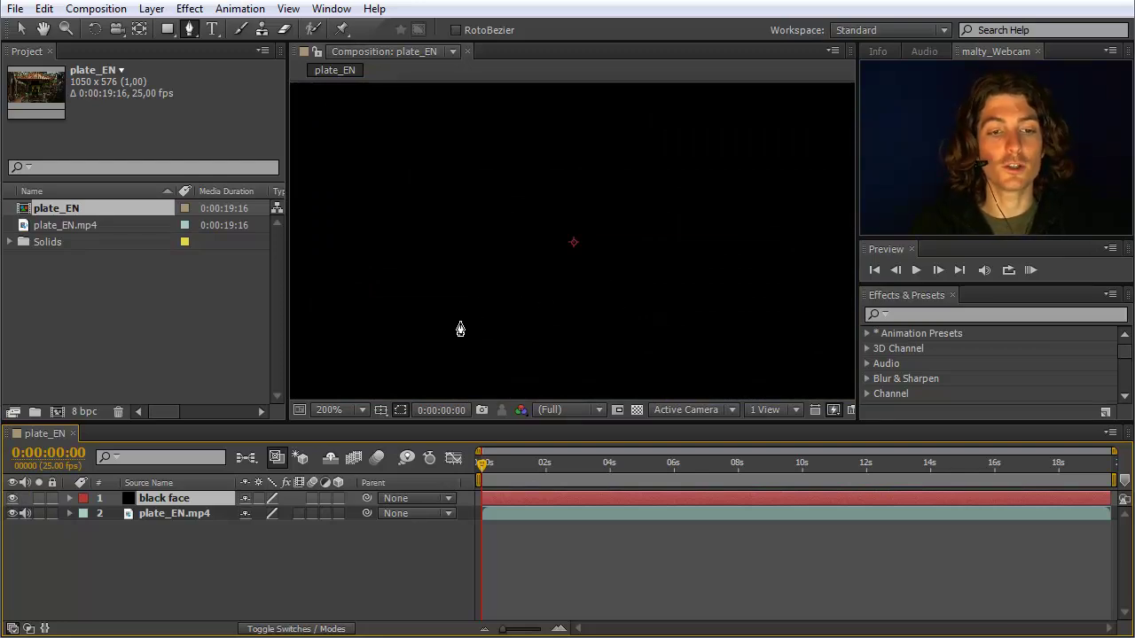
click(13, 498)
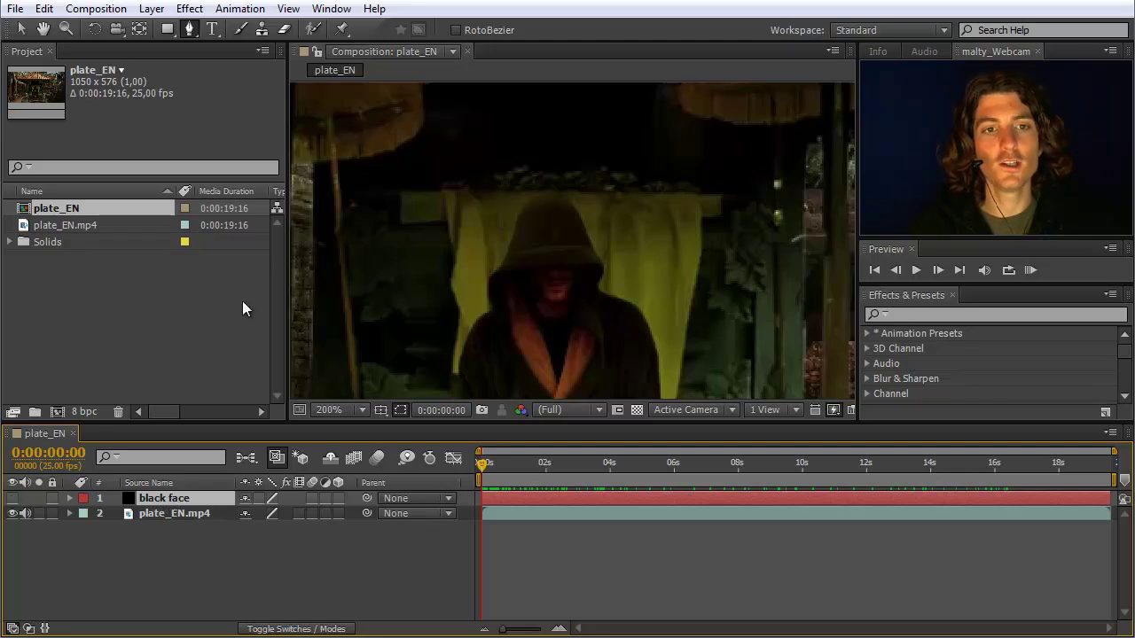
- Draw a closed, curved five-point Pen mask on the black face layer around the face opening beneath the hood's edge
click(190, 30)
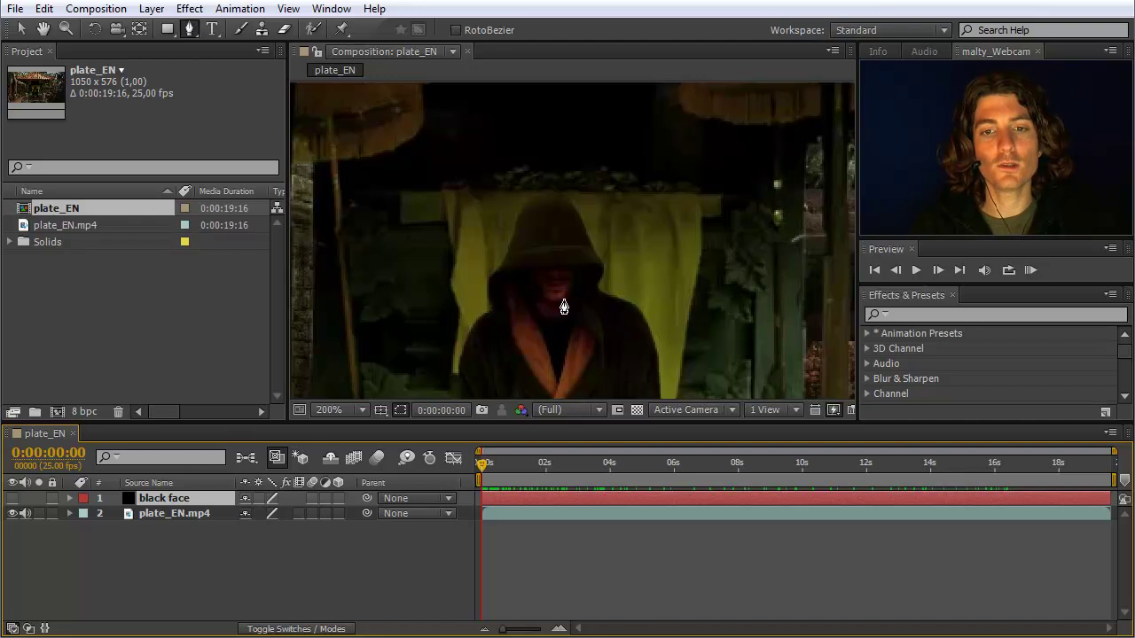
key(period)
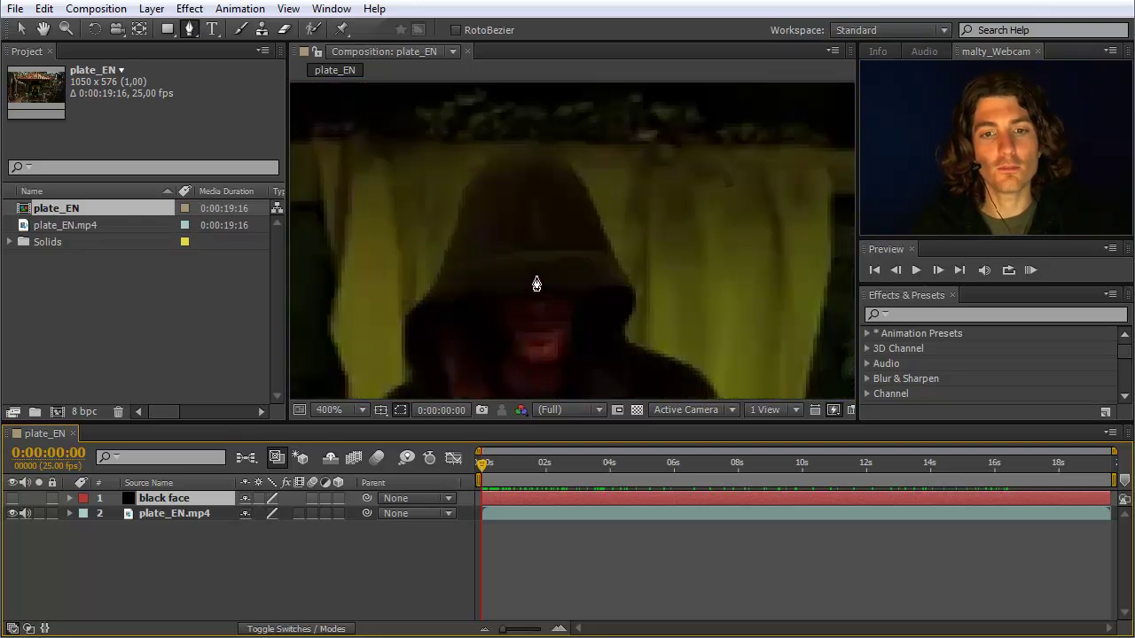
key(space)
drag(534, 269, 569, 135)
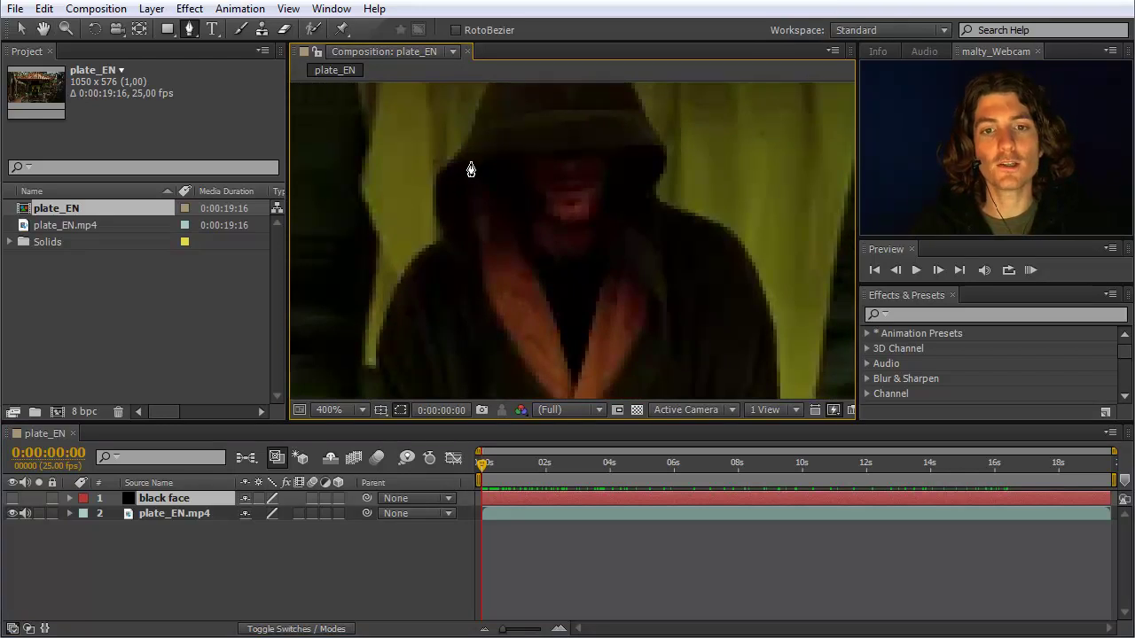
drag(469, 163, 477, 162)
mouse_move(499, 161)
mouse_down()
mouse_move(501, 125)
mouse_move(504, 155)
mouse_up()
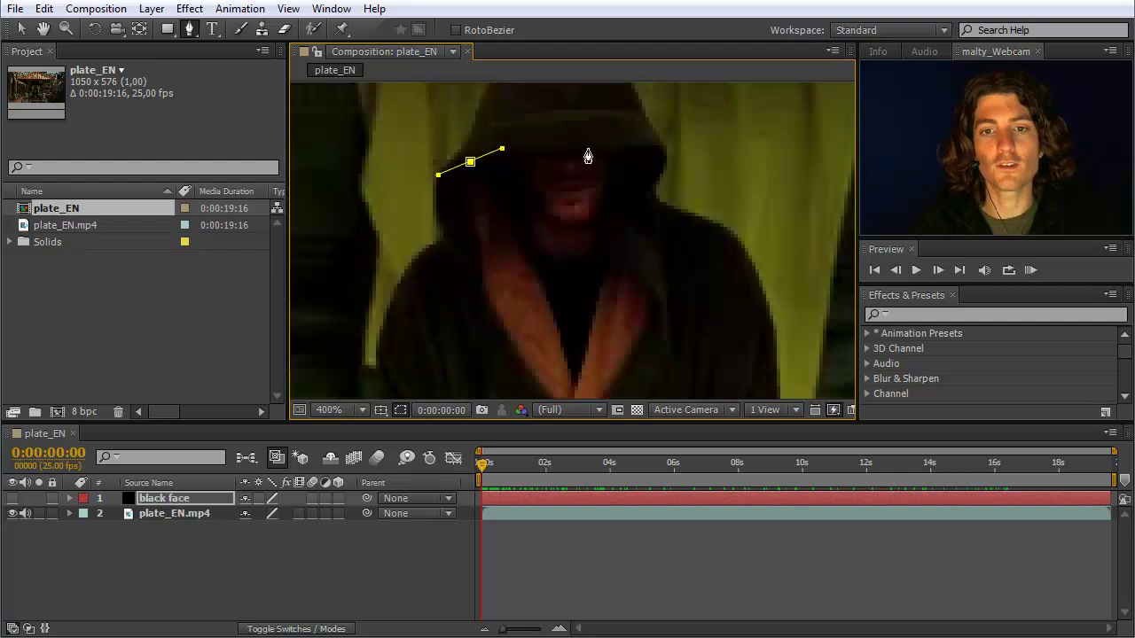
drag(571, 154, 663, 167)
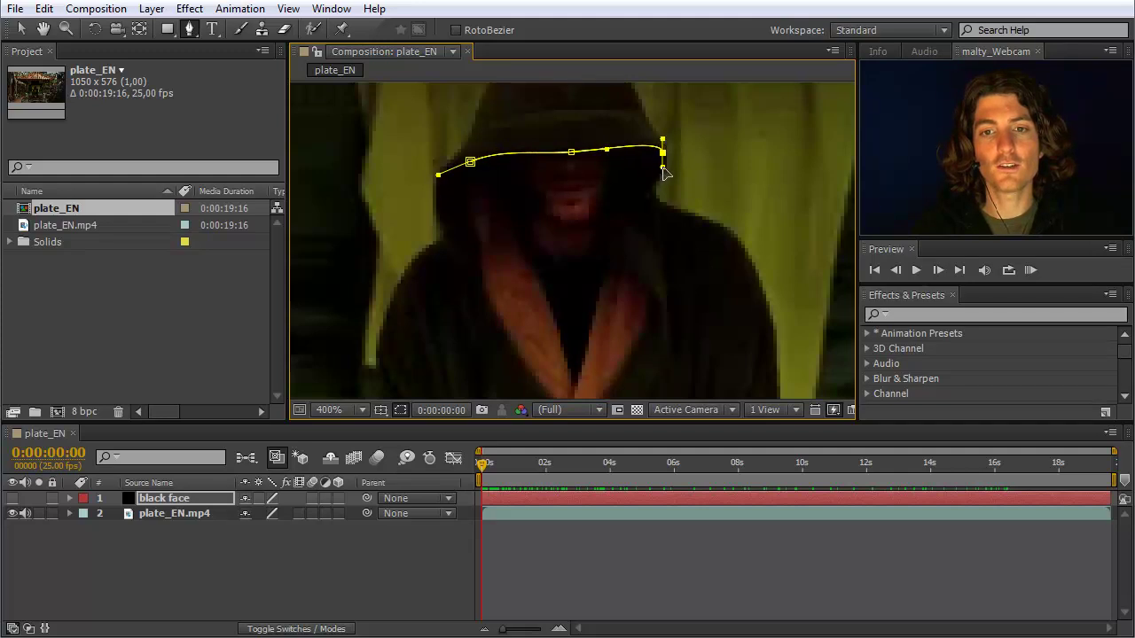
drag(611, 239, 591, 244)
drag(490, 226, 447, 191)
click(470, 163)
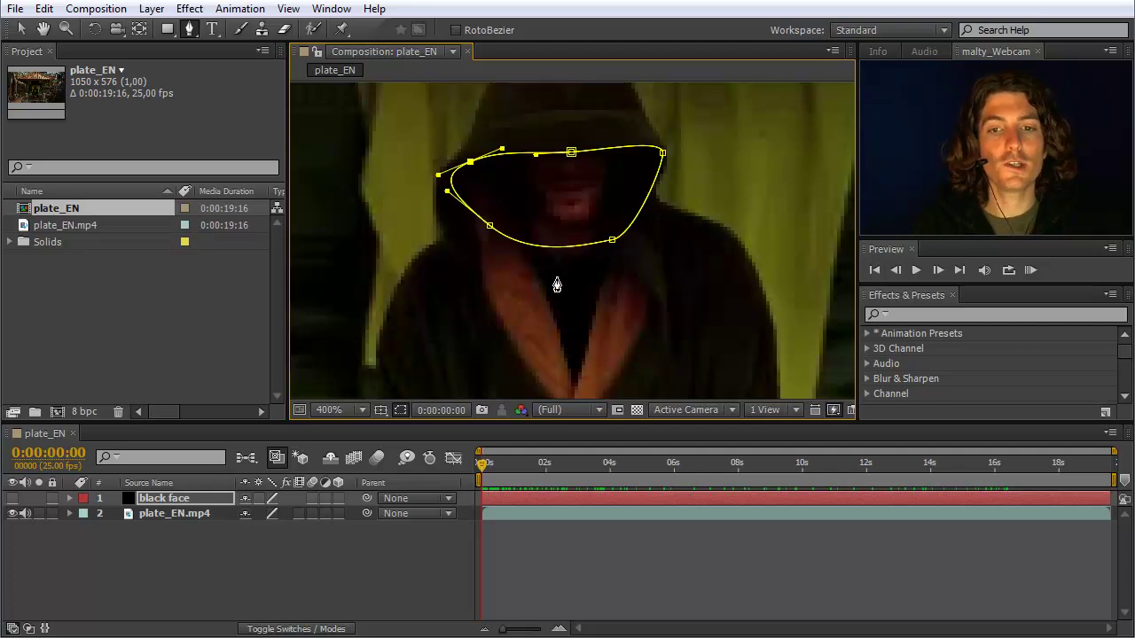
- Lower the two bottom points of the black face mask to cover the chin, and make the layer visible again
click(20, 32)
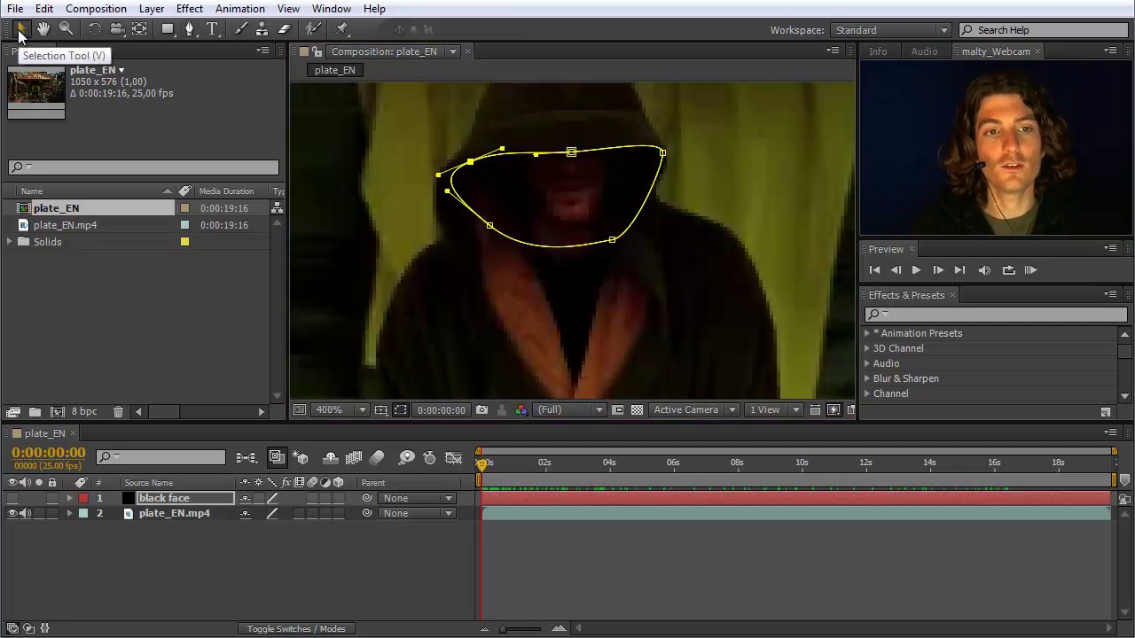
click(613, 241)
click(665, 156)
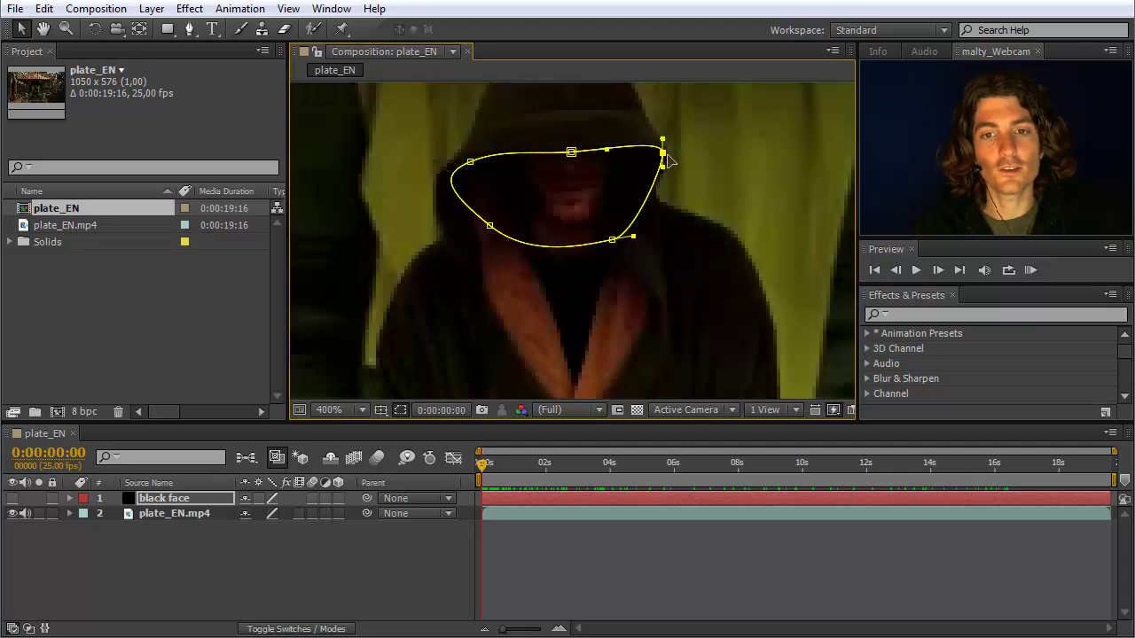
click(614, 240)
drag(613, 241, 605, 279)
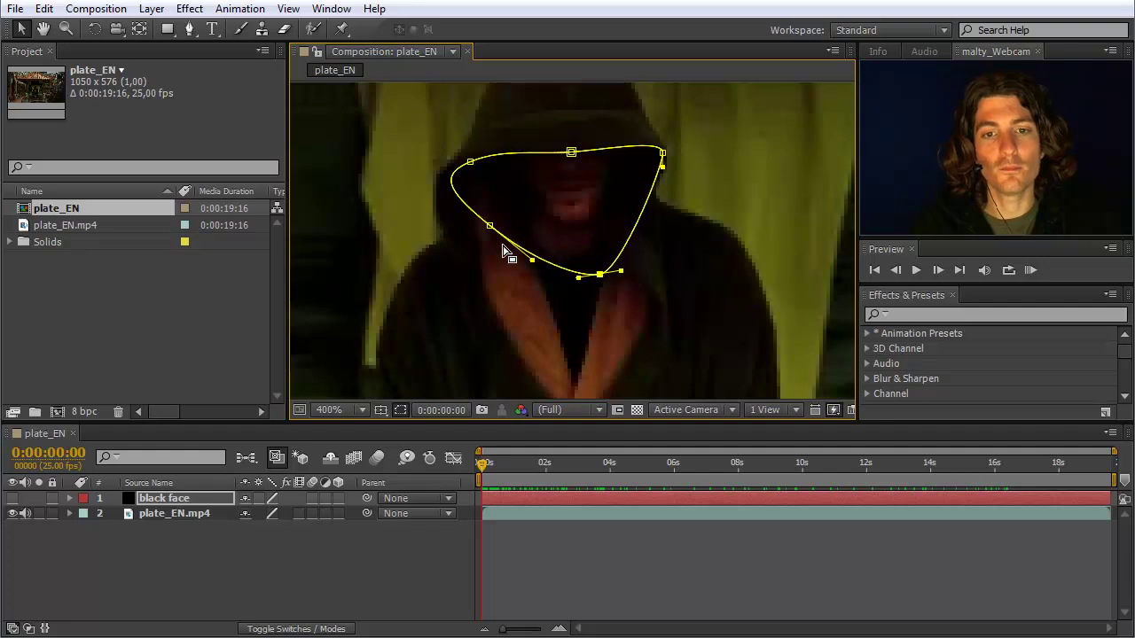
drag(490, 226, 489, 243)
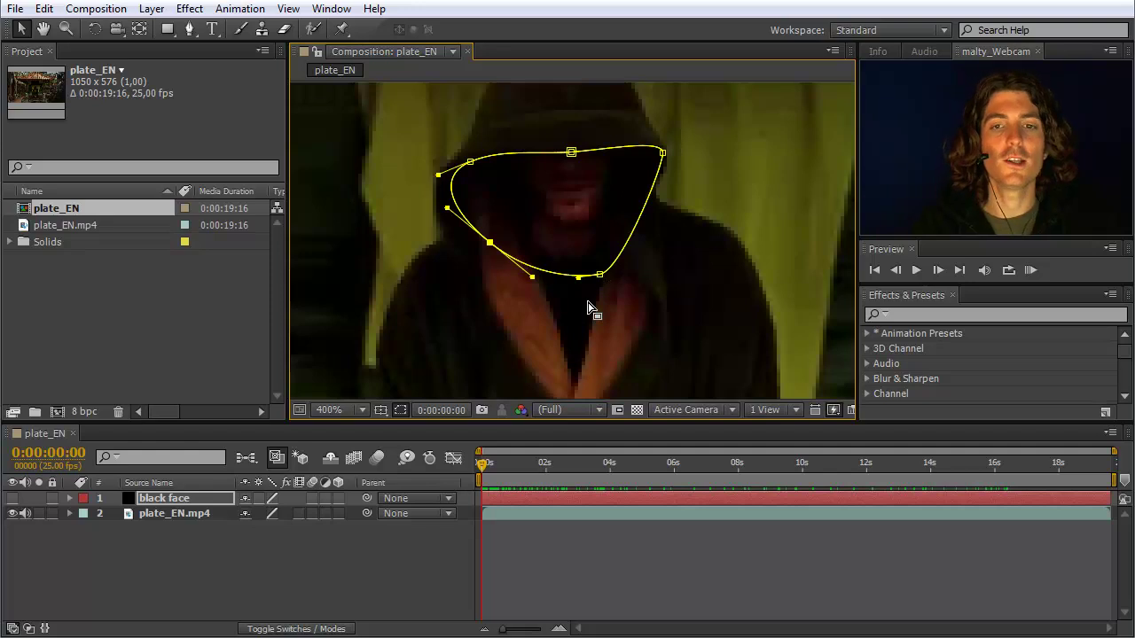
click(12, 500)
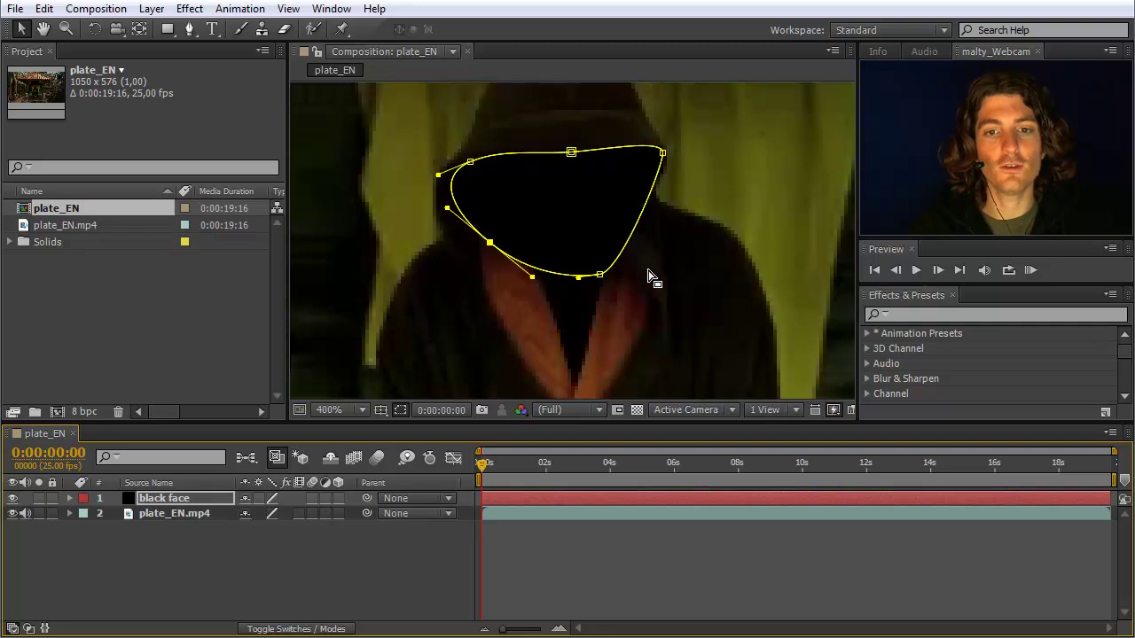
click(673, 279)
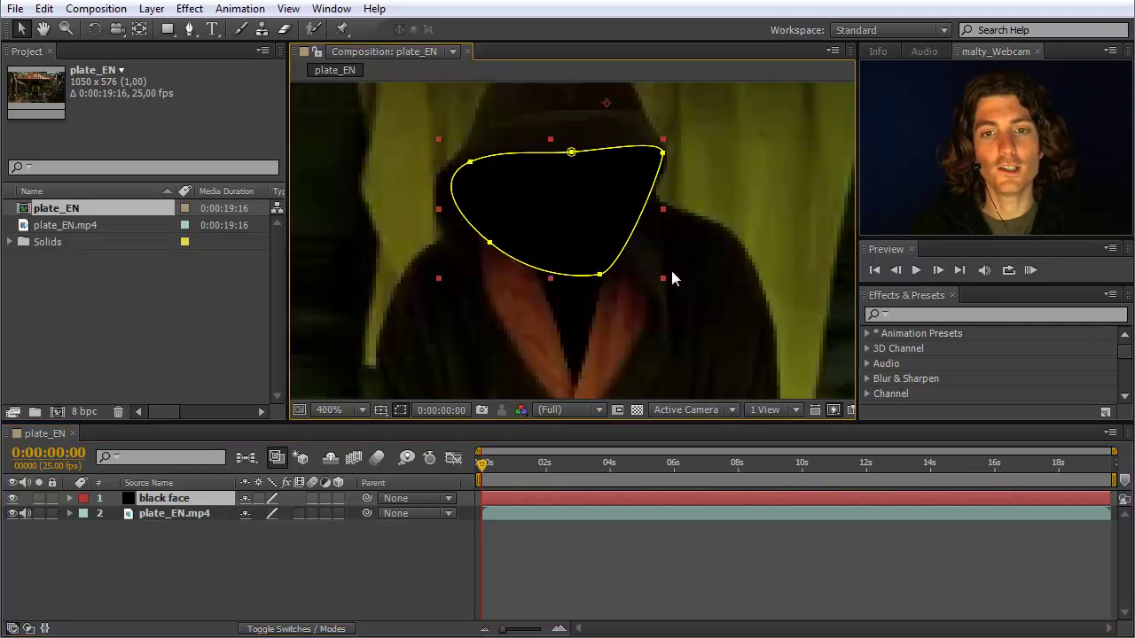
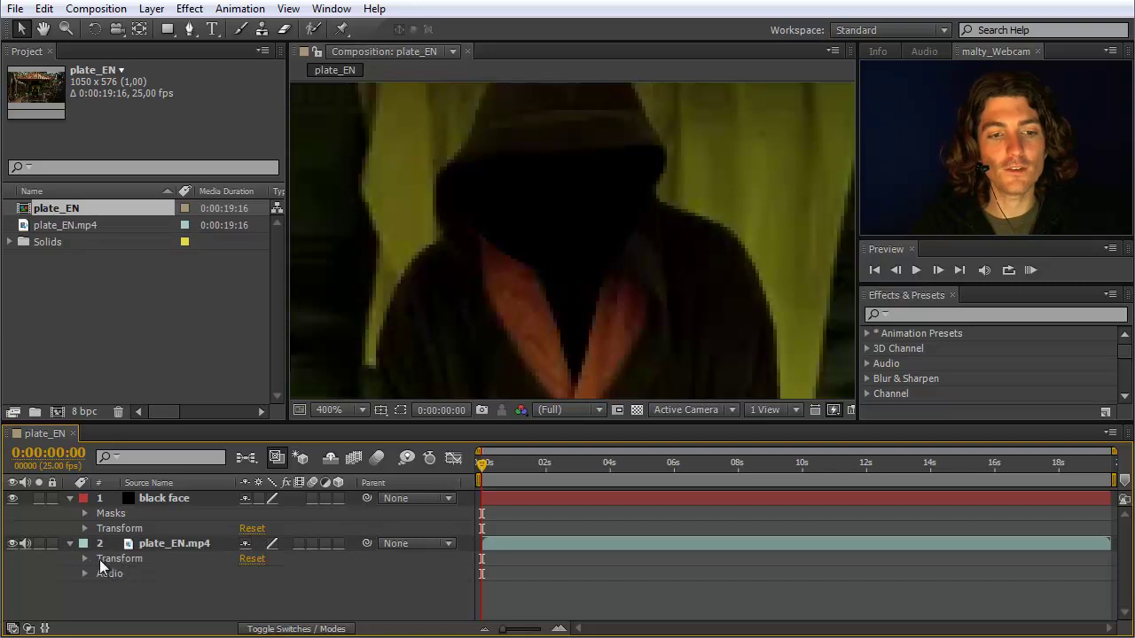
- Reveal the properties of Mask 1 on the black face layer and set its feather to 6 pixels
click(84, 513)
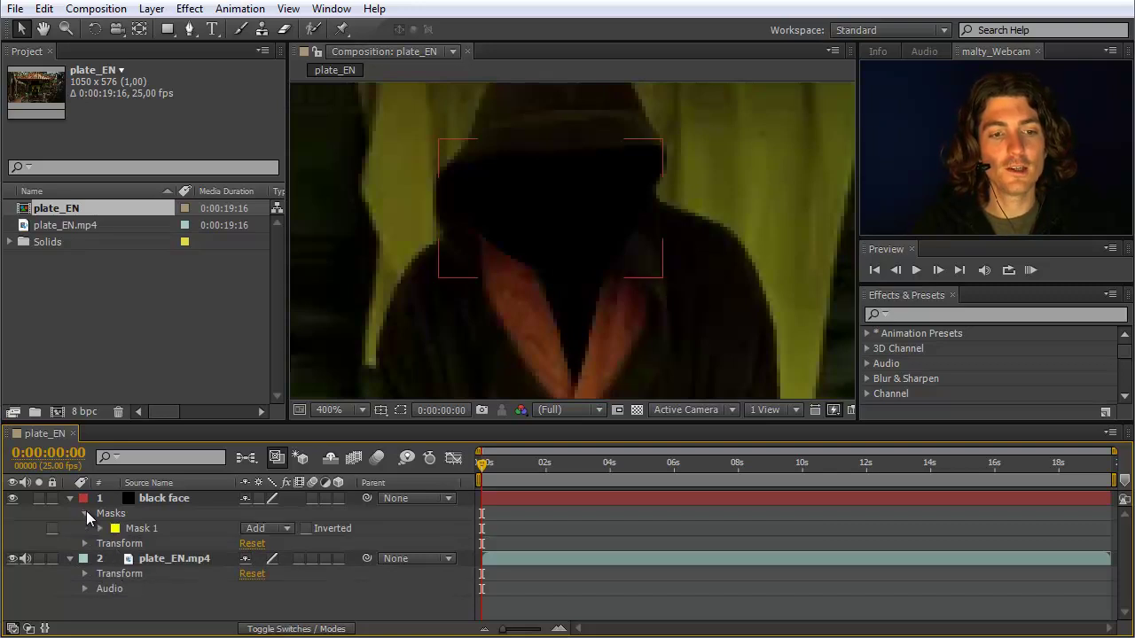
click(138, 530)
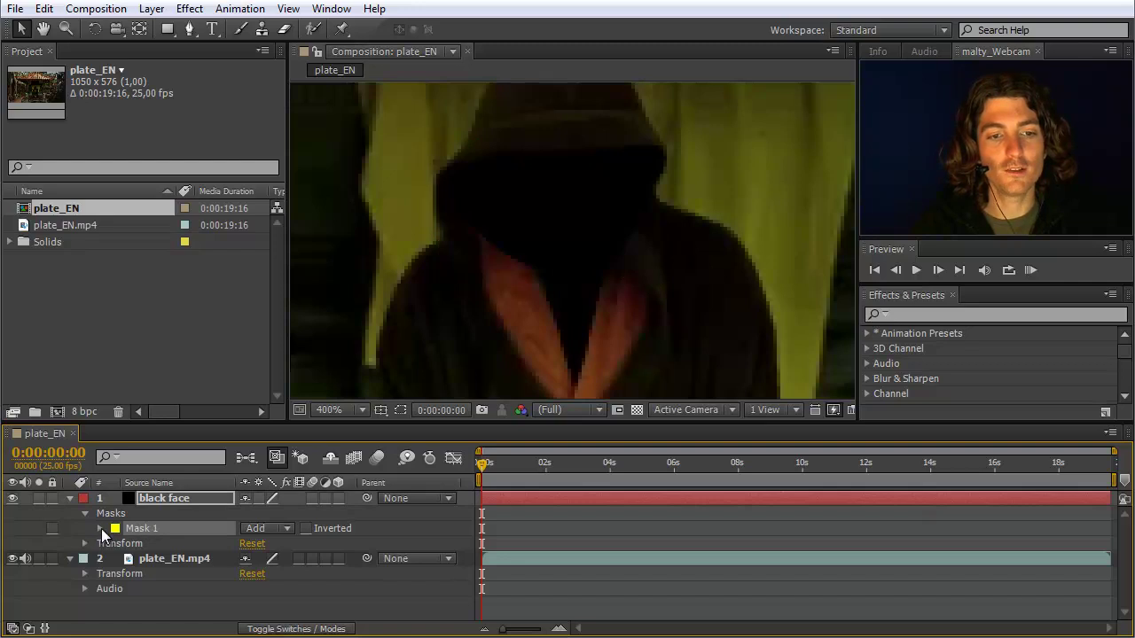
click(100, 529)
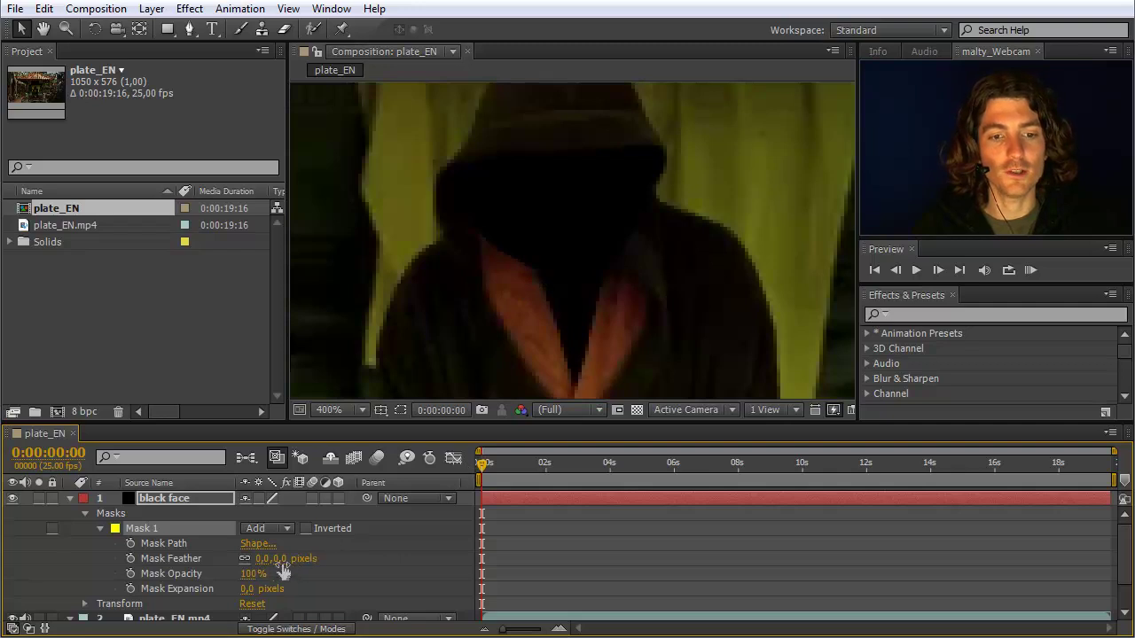
drag(280, 561, 285, 566)
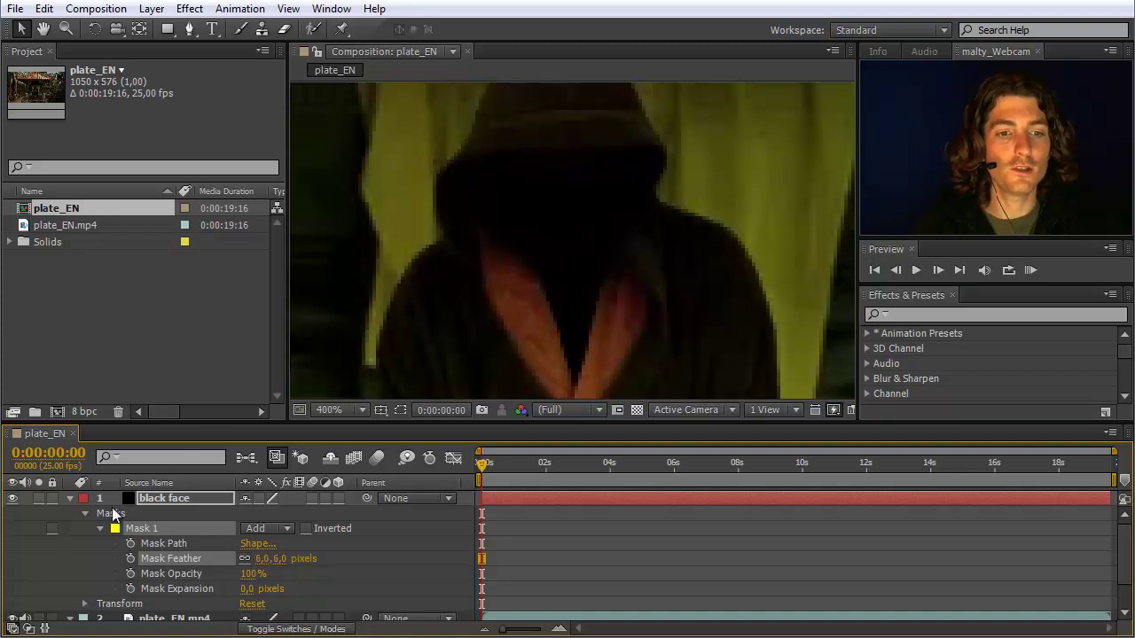
- Solo the black face layer and display it over the transparency grid
click(40, 497)
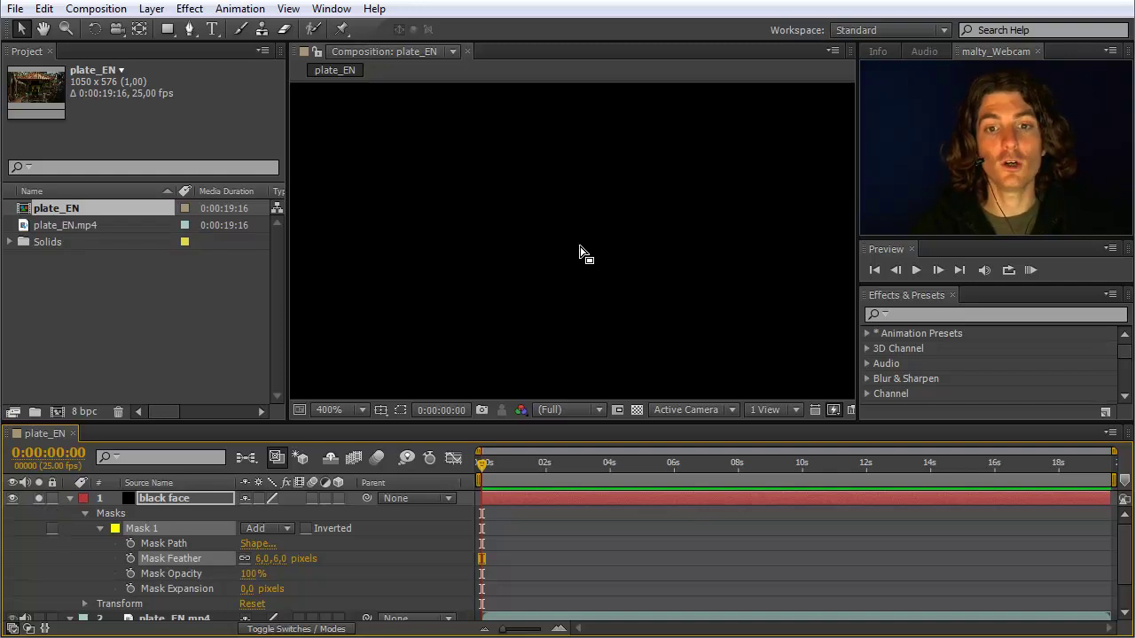
click(637, 410)
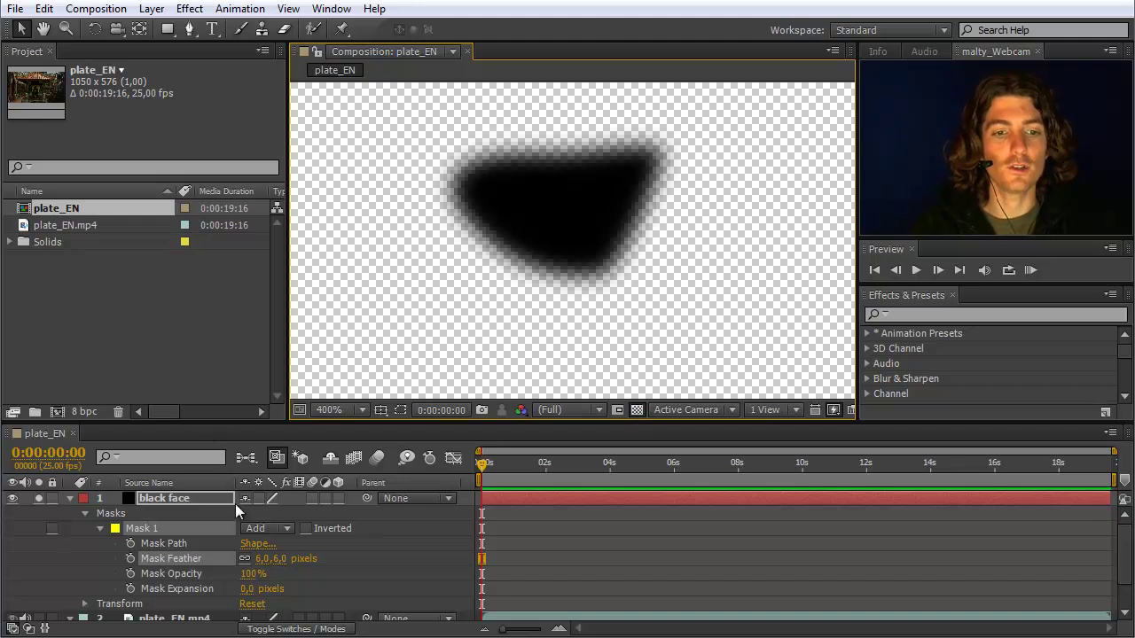
- Show the mask outline and raise Mask 1's feather to 30 pixels and its expansion to 15 pixels
mouse_move(271, 560)
mouse_down()
mouse_move(292, 559)
mouse_move(273, 557)
mouse_up()
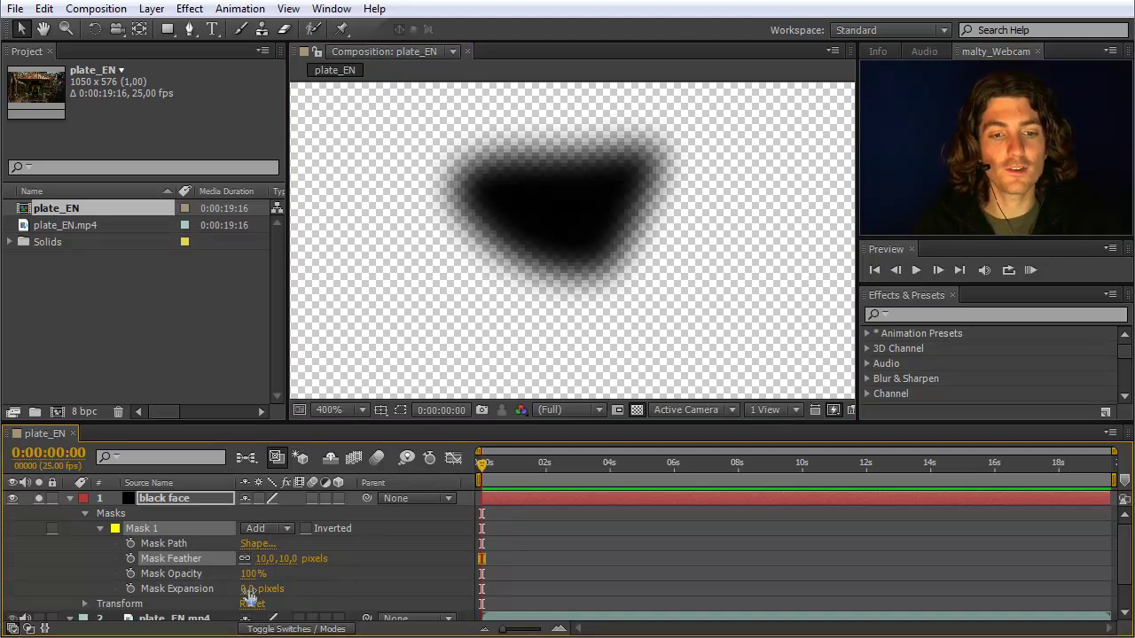
mouse_move(248, 589)
mouse_down()
mouse_move(278, 588)
mouse_move(237, 589)
mouse_move(264, 589)
mouse_up()
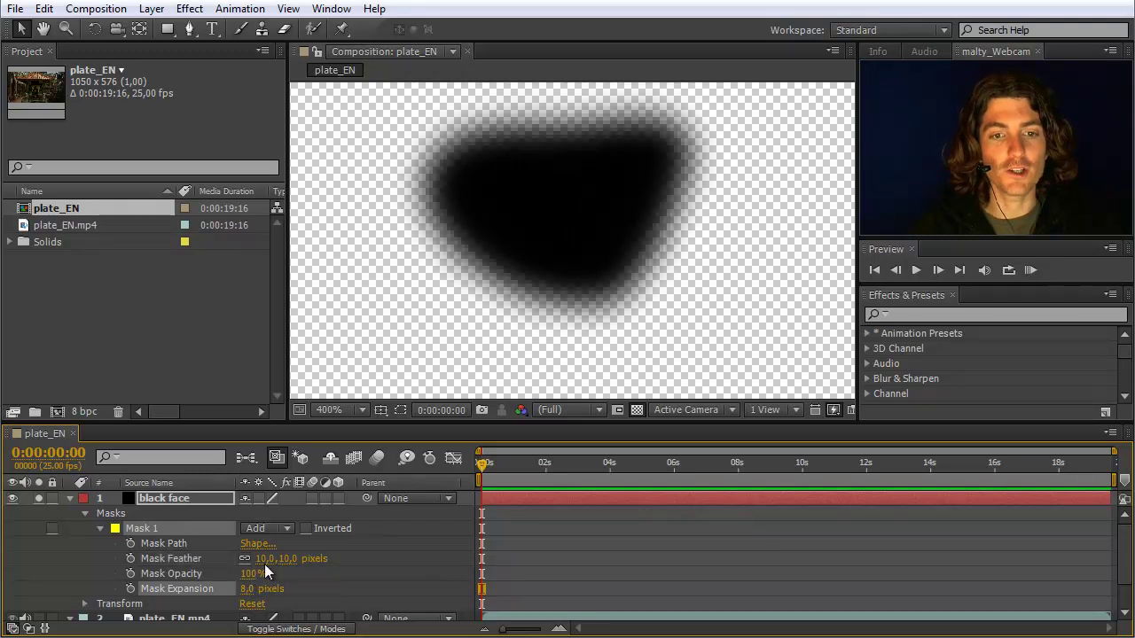
click(400, 410)
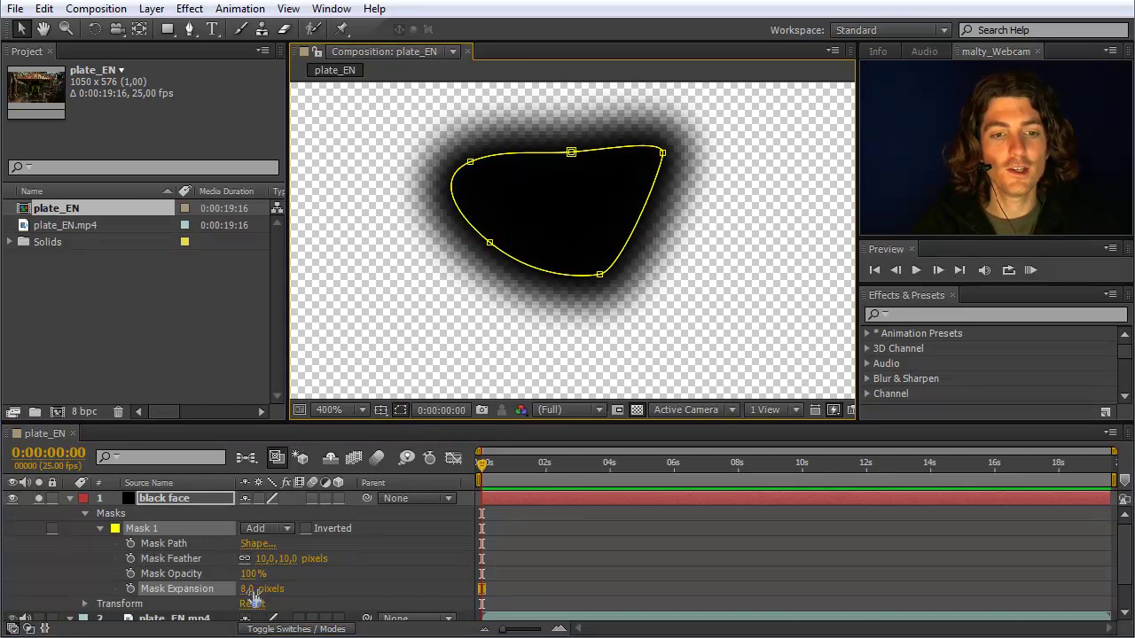
mouse_move(241, 589)
mouse_down()
mouse_move(257, 589)
mouse_move(237, 588)
mouse_up()
drag(280, 559, 301, 558)
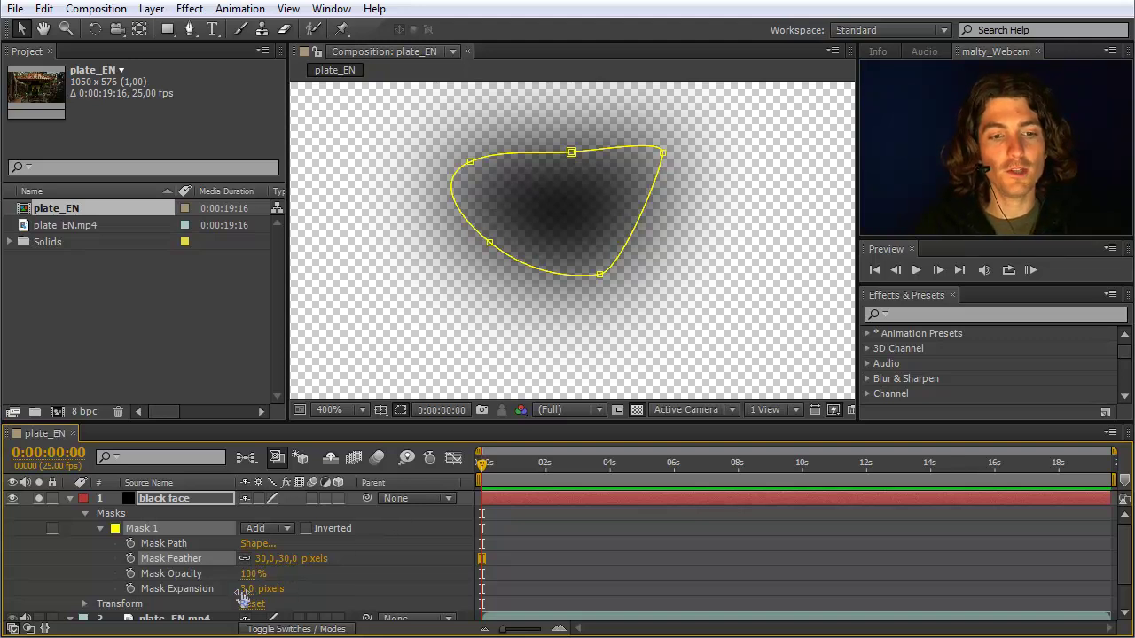
drag(243, 598, 249, 592)
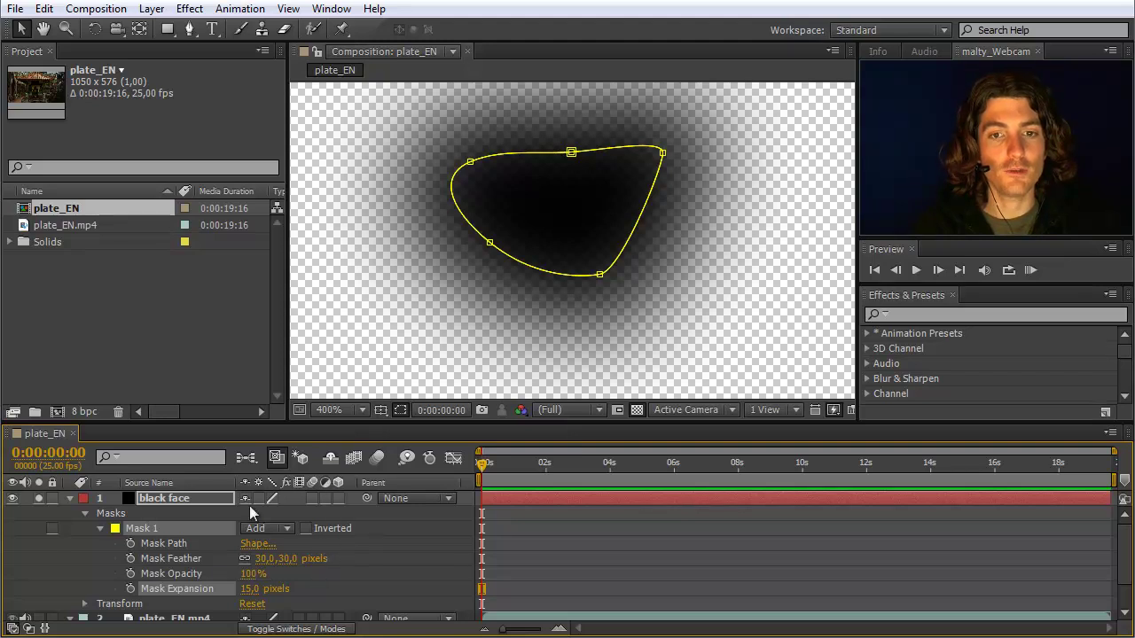
- Unsolo the black face layer, hide the mask outline, and toggle the layer's visibility to compare the footage with and without it
click(38, 497)
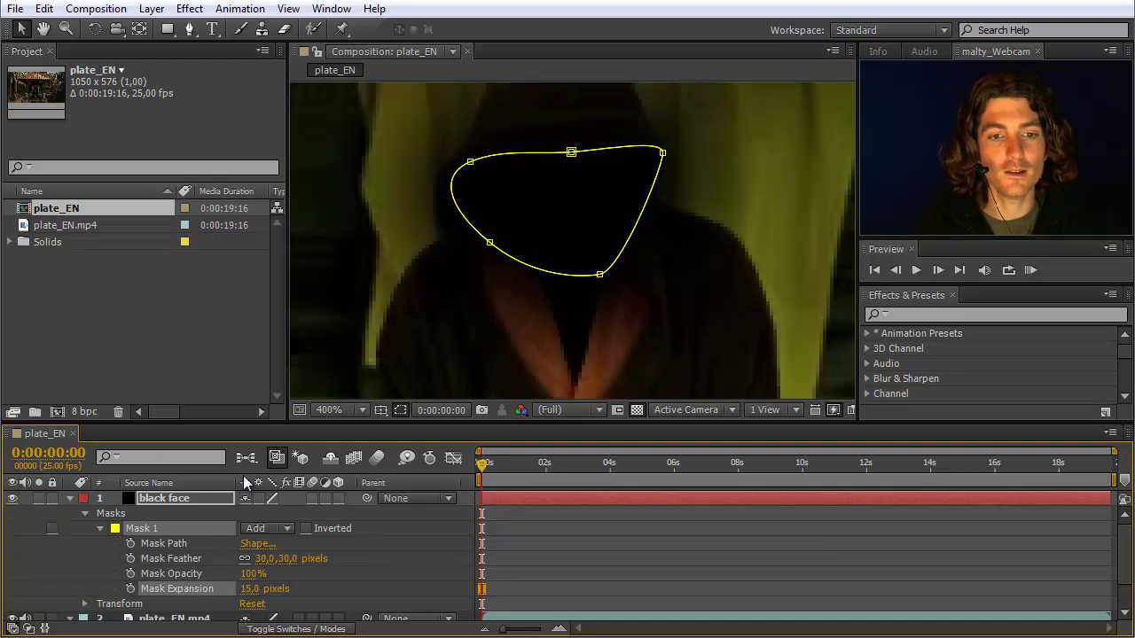
click(395, 413)
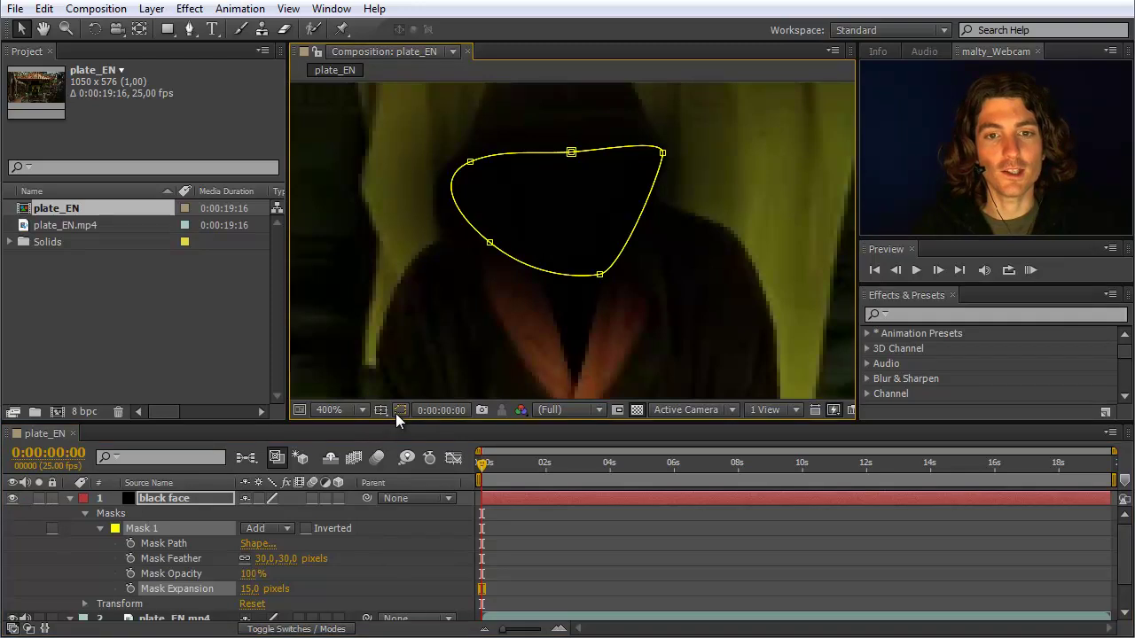
click(12, 499)
click(12, 499)
click(12, 499)
click(12, 499)
click(12, 499)
click(13, 499)
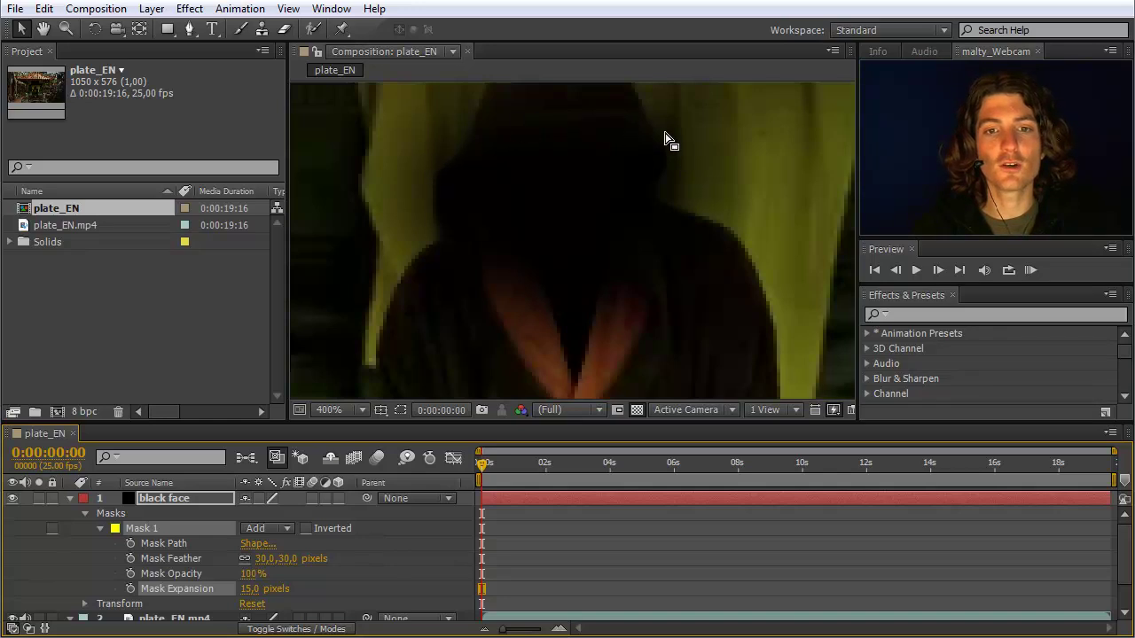
click(13, 498)
click(13, 499)
click(13, 500)
click(12, 499)
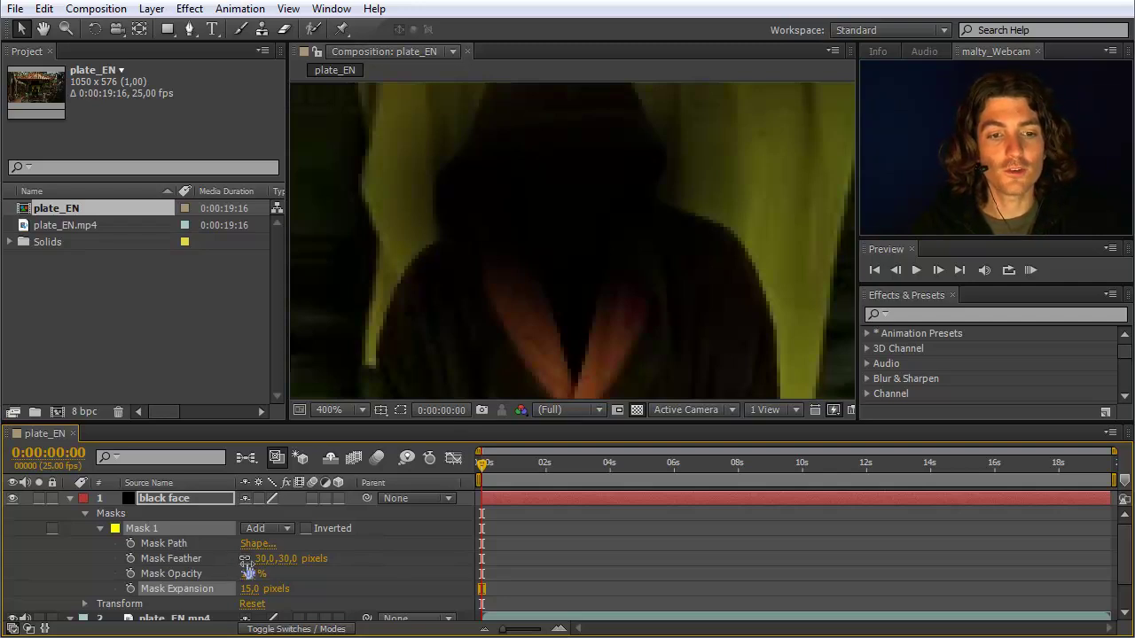
- Reset both the feather and the expansion of Mask 1 to 0 pixels
drag(264, 559, 228, 559)
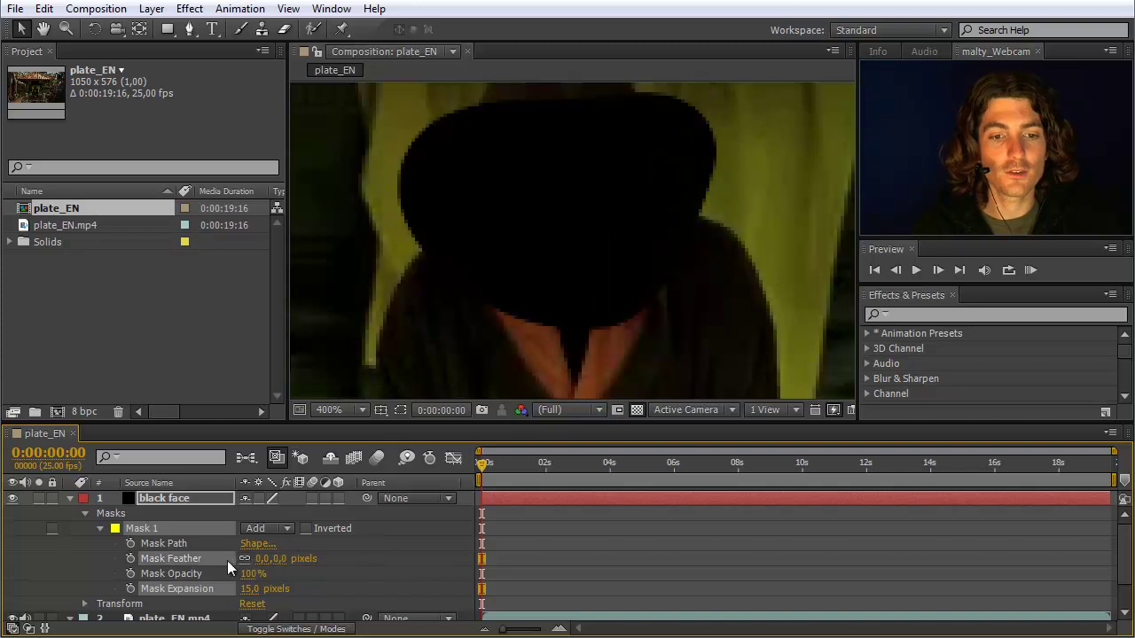
mouse_move(246, 588)
mouse_down()
mouse_move(277, 590)
mouse_move(257, 594)
mouse_up()
click(257, 594)
key(Return)
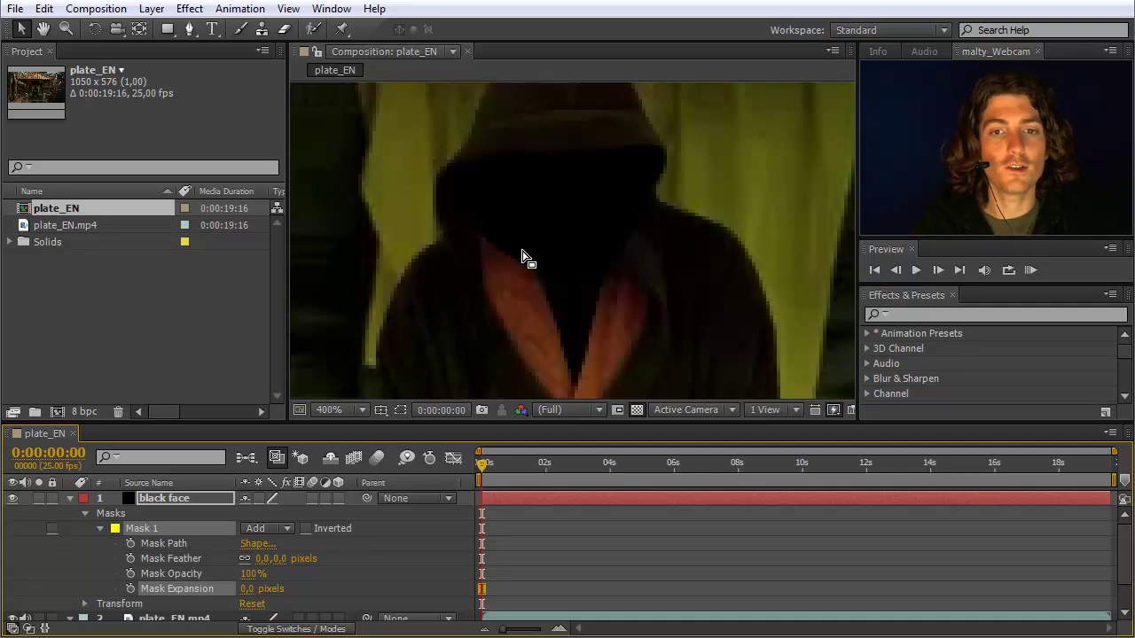
- Solo the black face layer and use the Mask Feather tool to extend the feather far below Mask 1, pinning it at the left and right corners
click(41, 499)
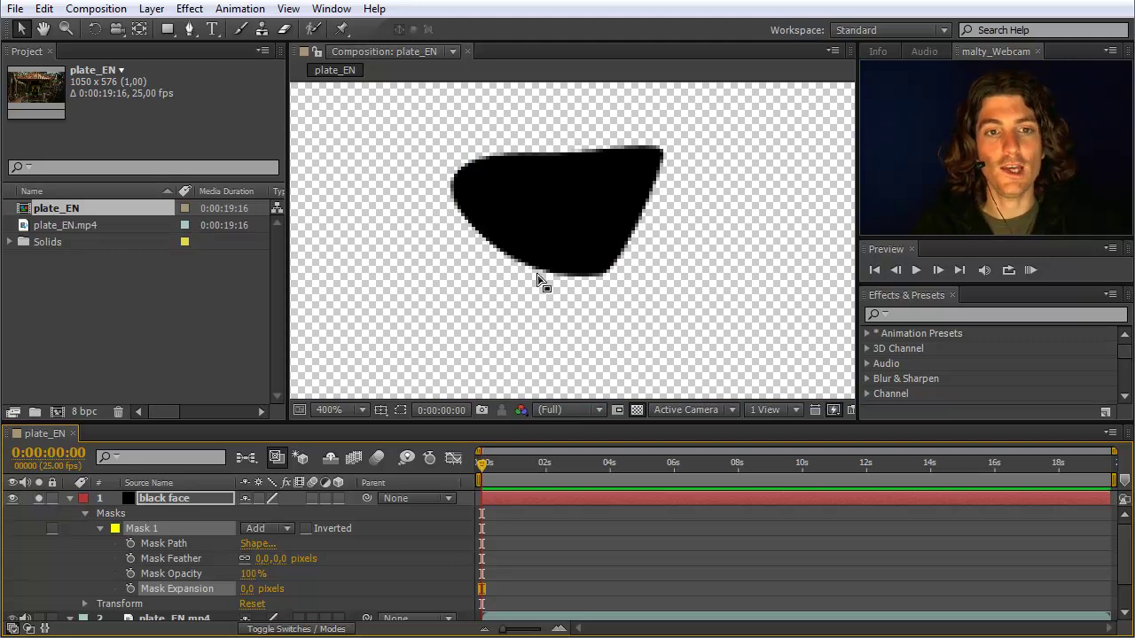
click(193, 34)
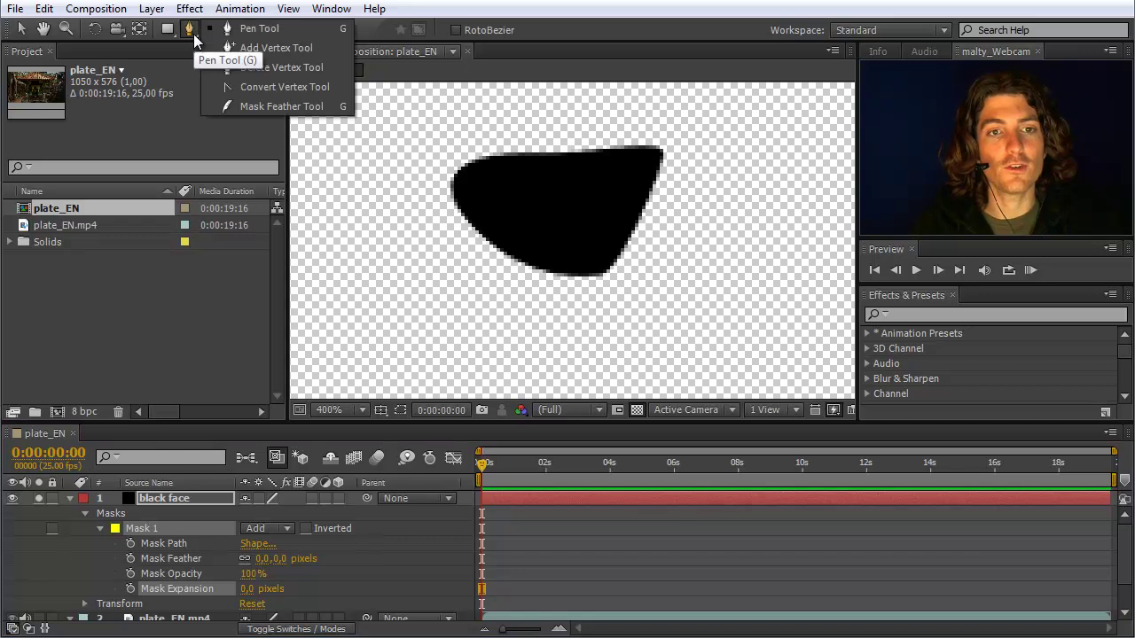
click(241, 109)
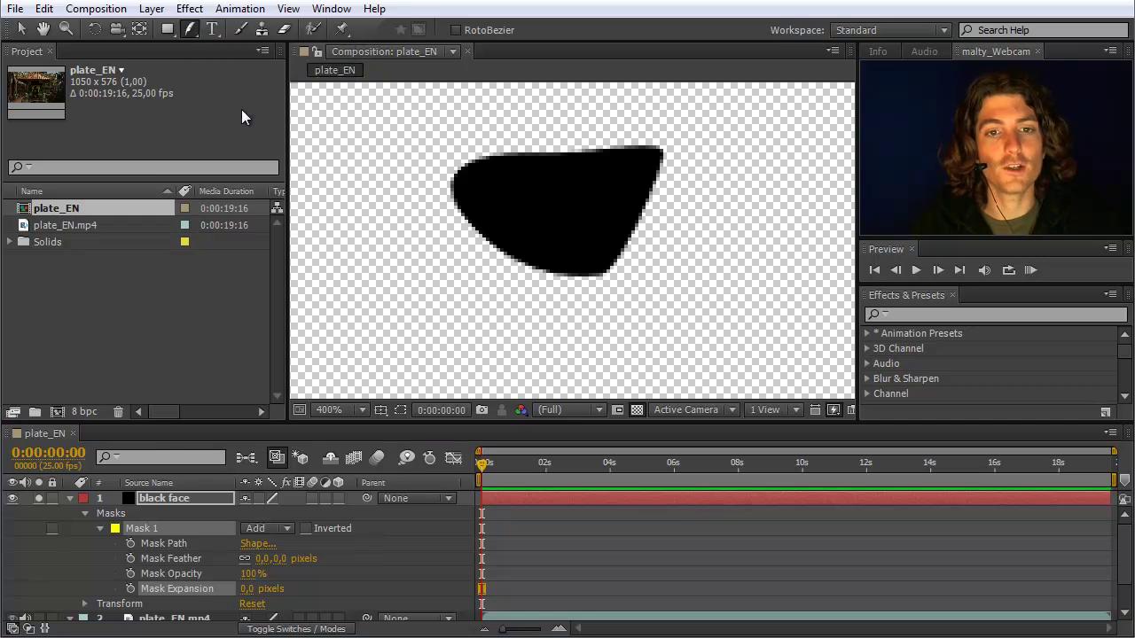
click(400, 409)
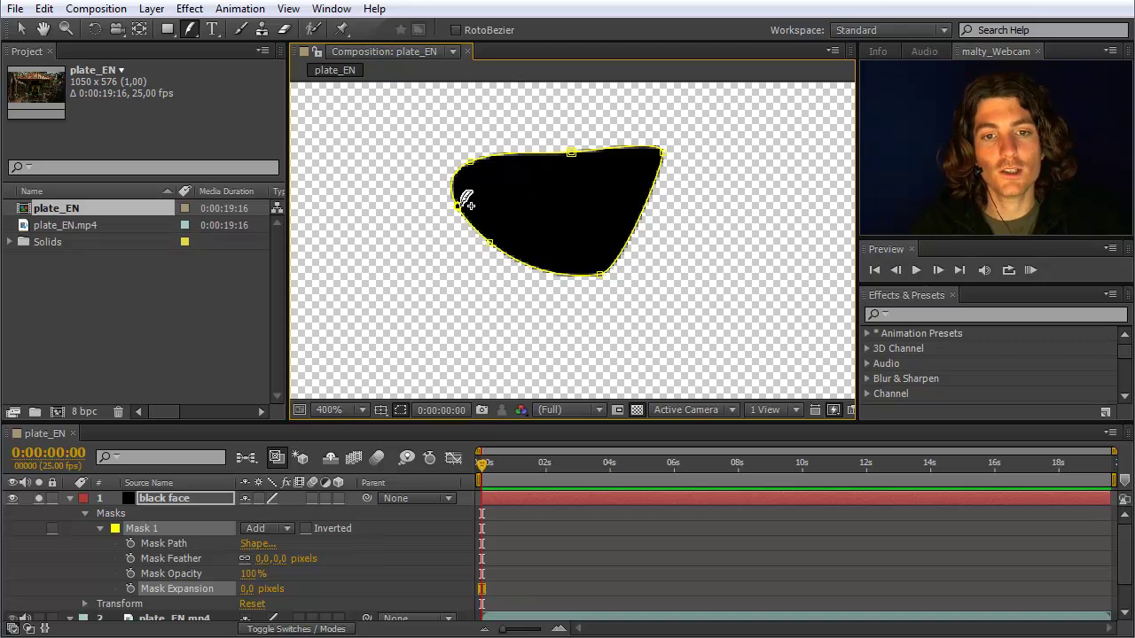
drag(459, 205, 577, 354)
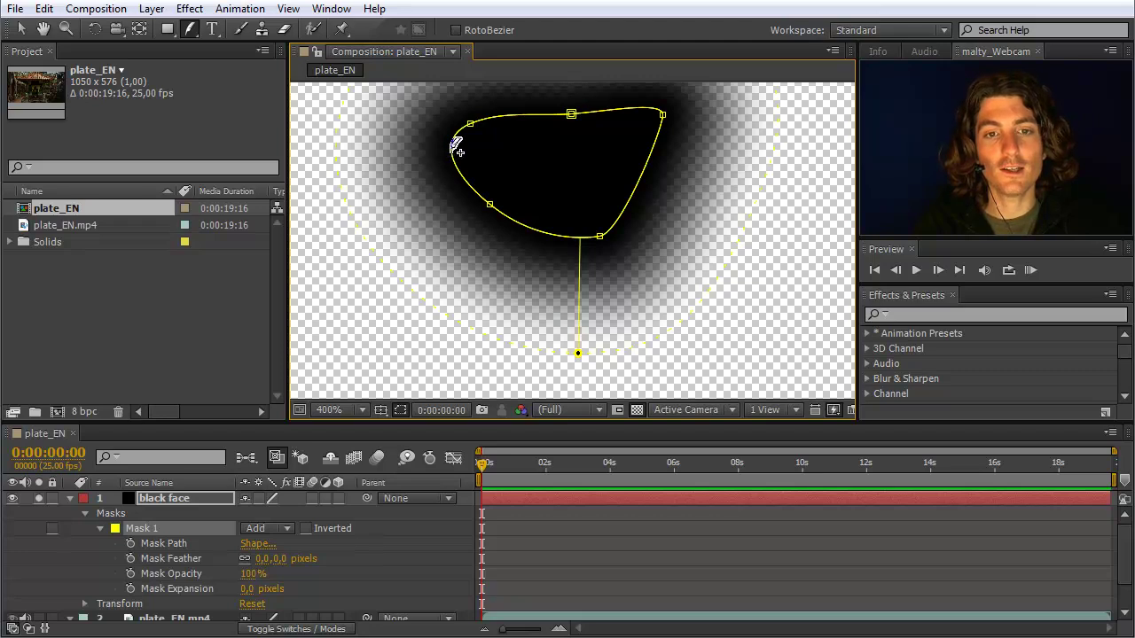
mouse_move(453, 145)
mouse_down()
mouse_move(398, 144)
mouse_move(450, 156)
mouse_up()
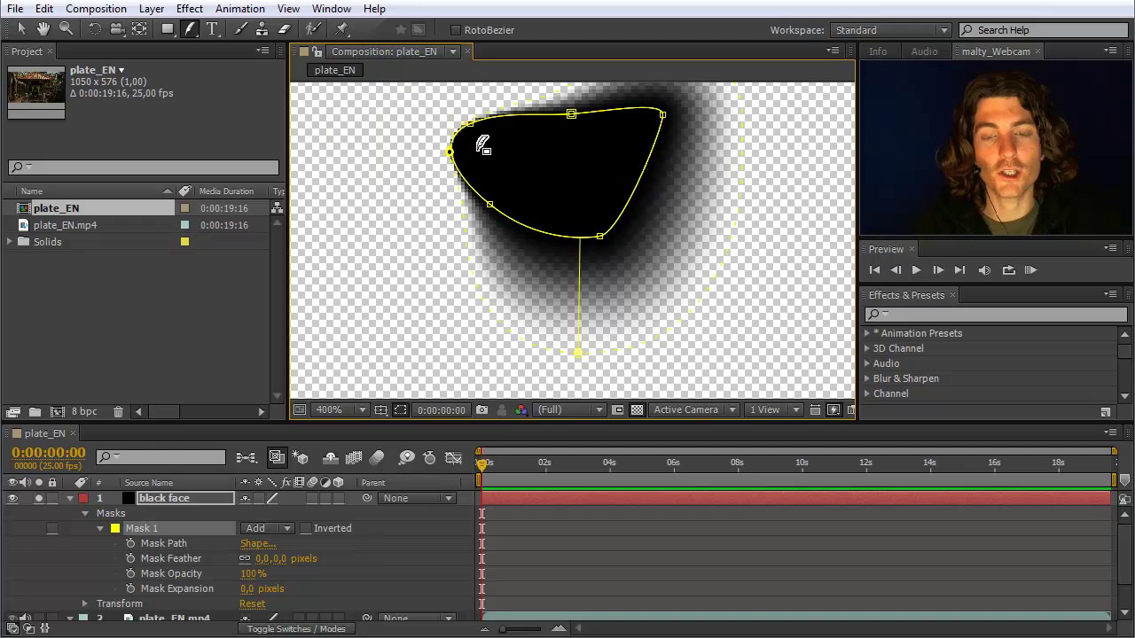
mouse_move(662, 121)
mouse_down()
mouse_move(692, 125)
mouse_move(666, 121)
mouse_up()
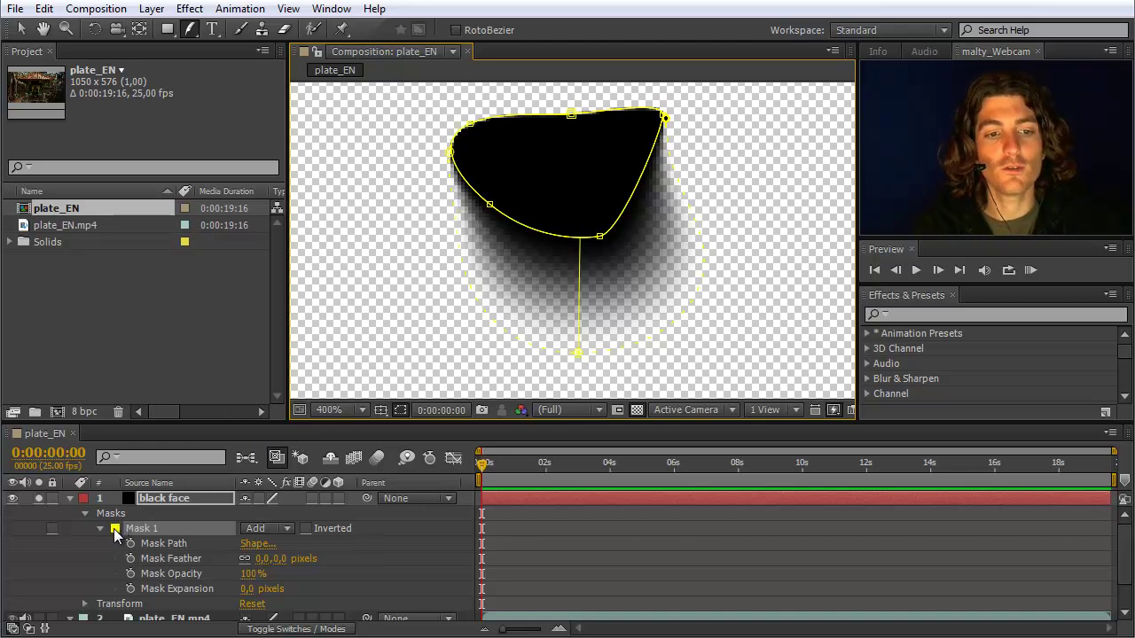
- Change the outline color of Mask 1 to red (FF0000) and switch back to the Selection tool
click(114, 529)
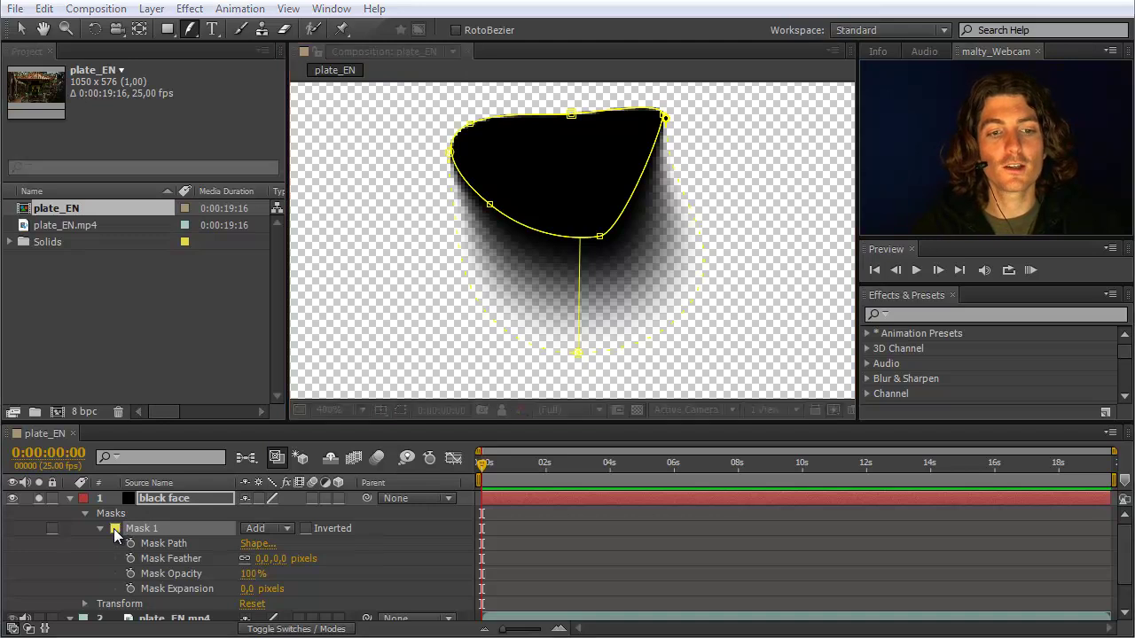
drag(564, 390, 557, 470)
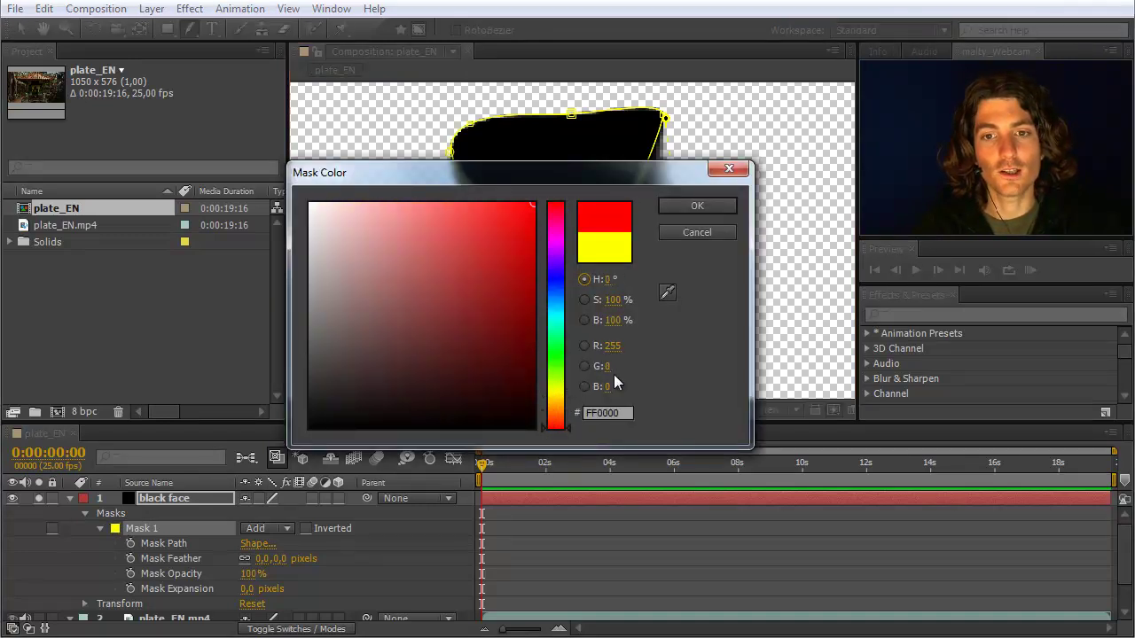
click(707, 203)
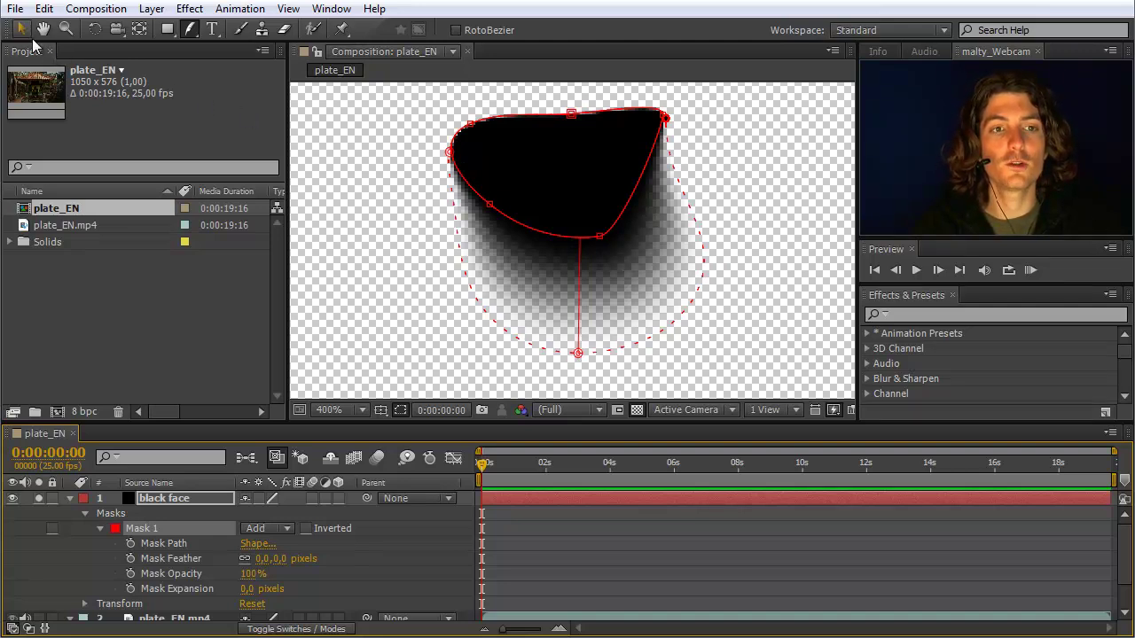
click(22, 31)
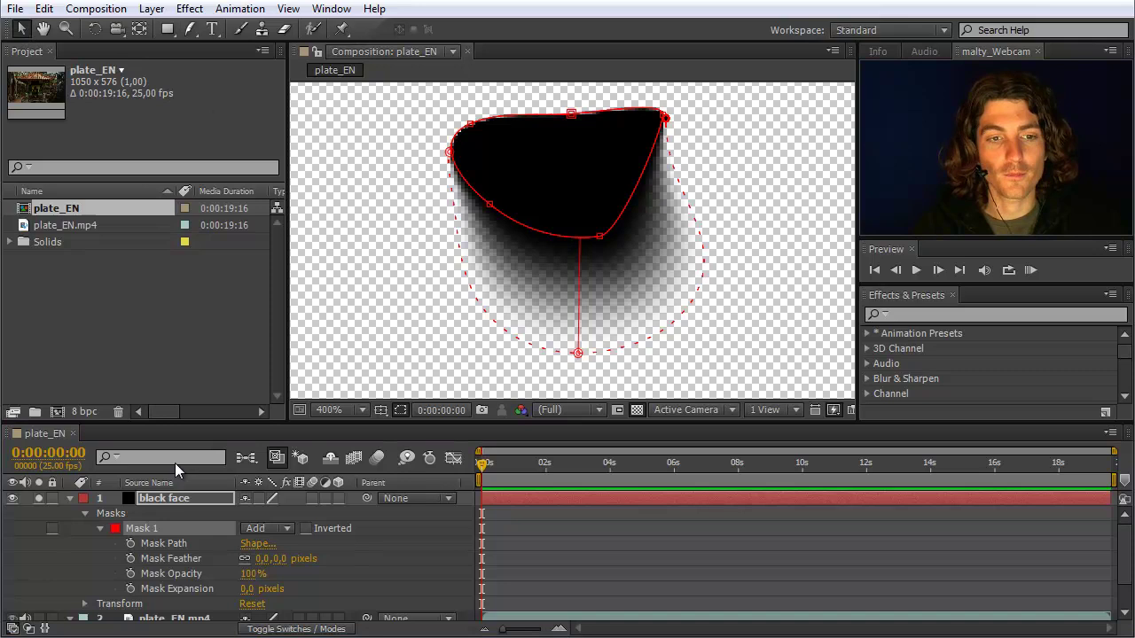
- Unsolo the black face layer and hide the mask outline to check the blackened face over the footage
click(38, 498)
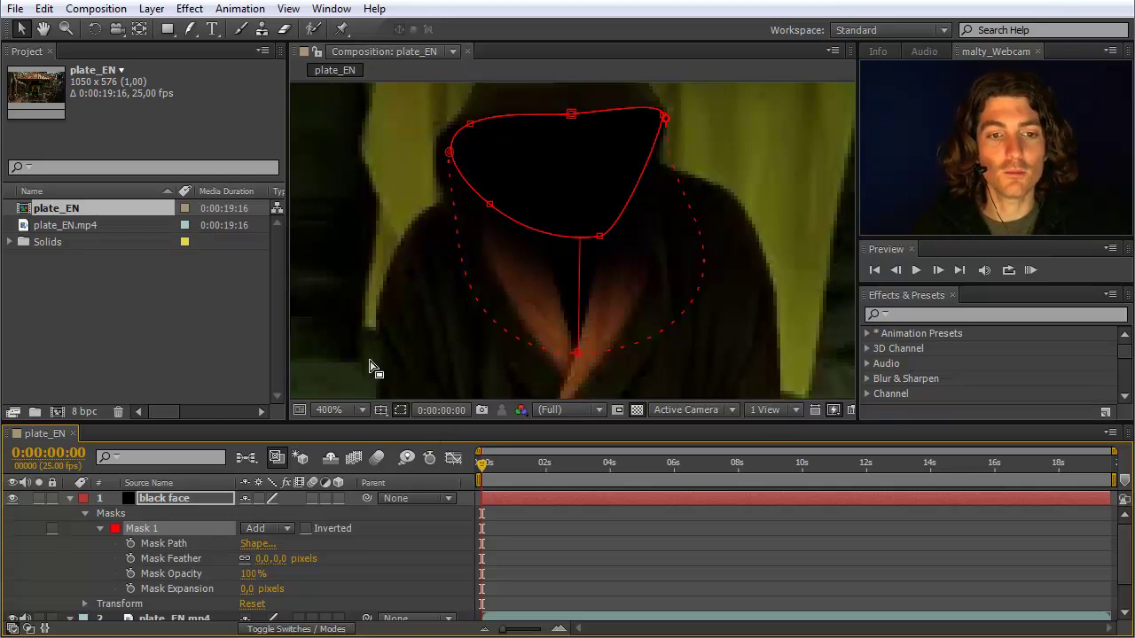
click(400, 410)
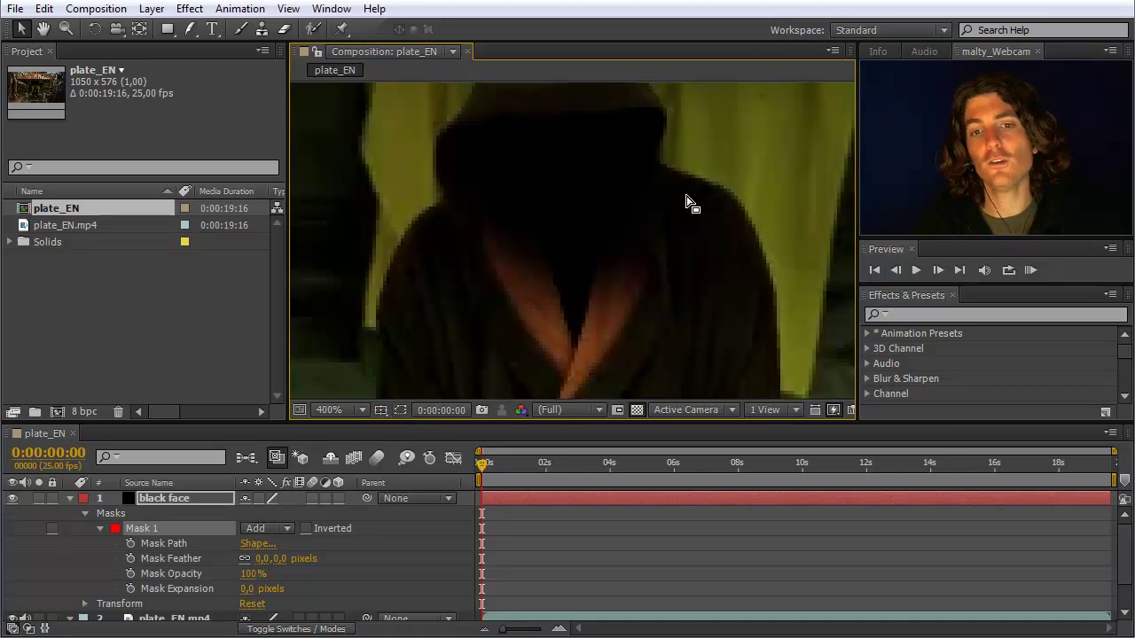
- Delete Mask 1 together with its feather points from the black face layer
click(155, 532)
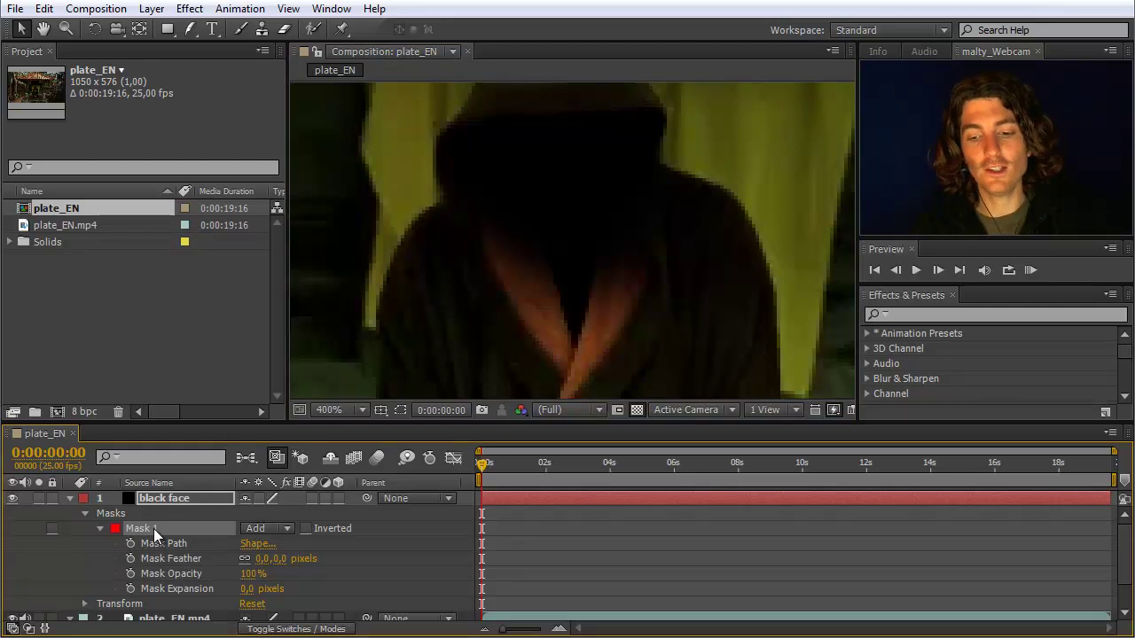
click(41, 9)
click(40, 9)
click(40, 10)
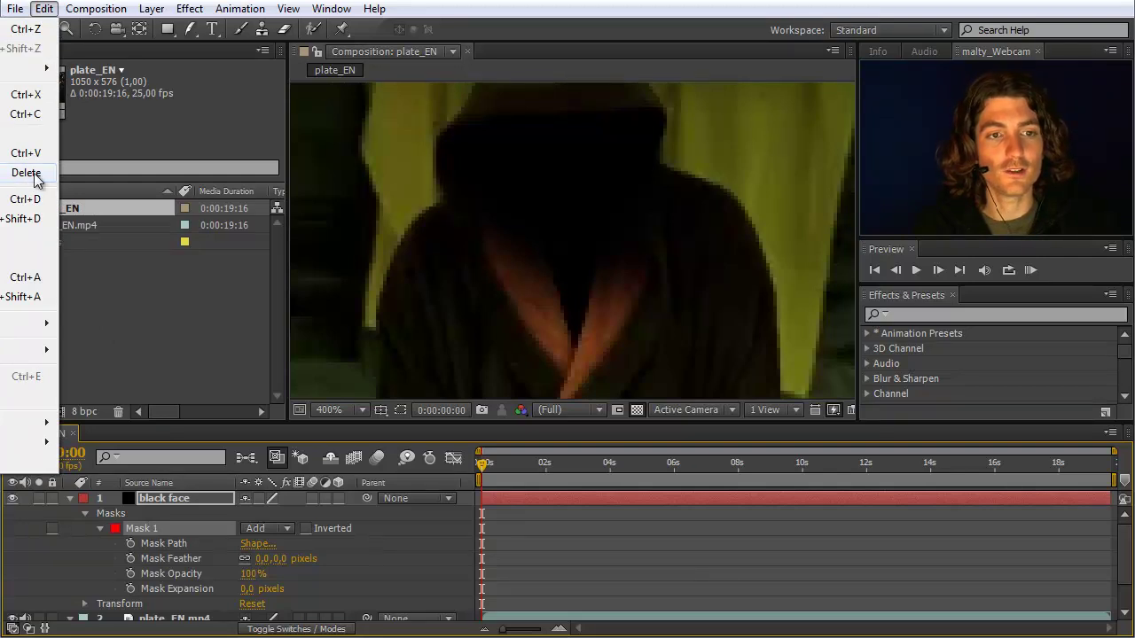
click(36, 178)
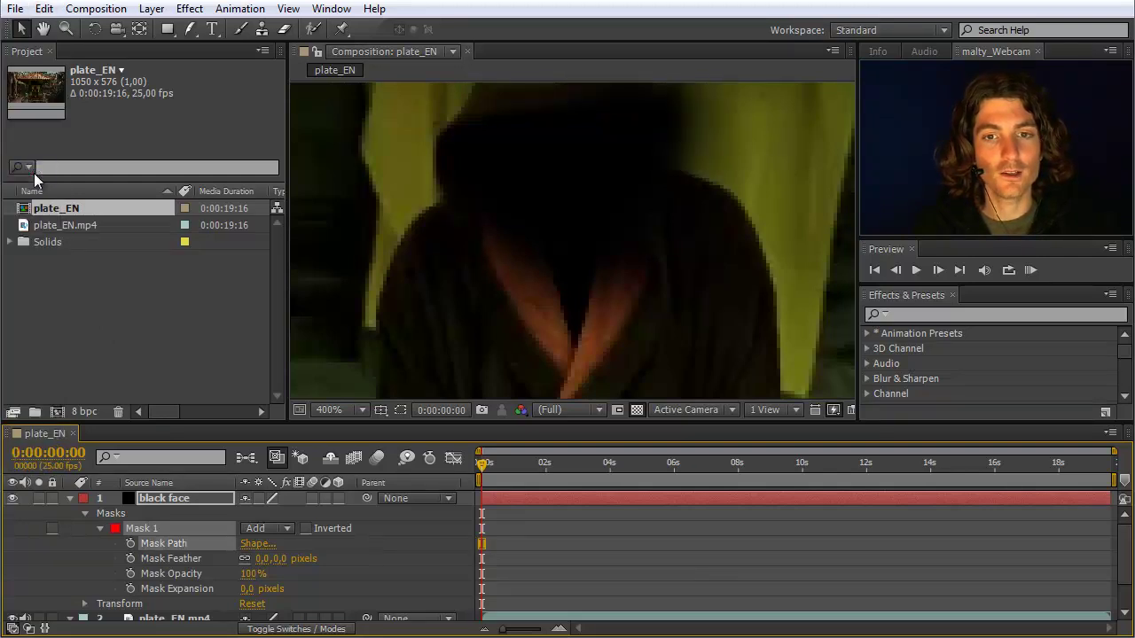
click(161, 530)
click(161, 531)
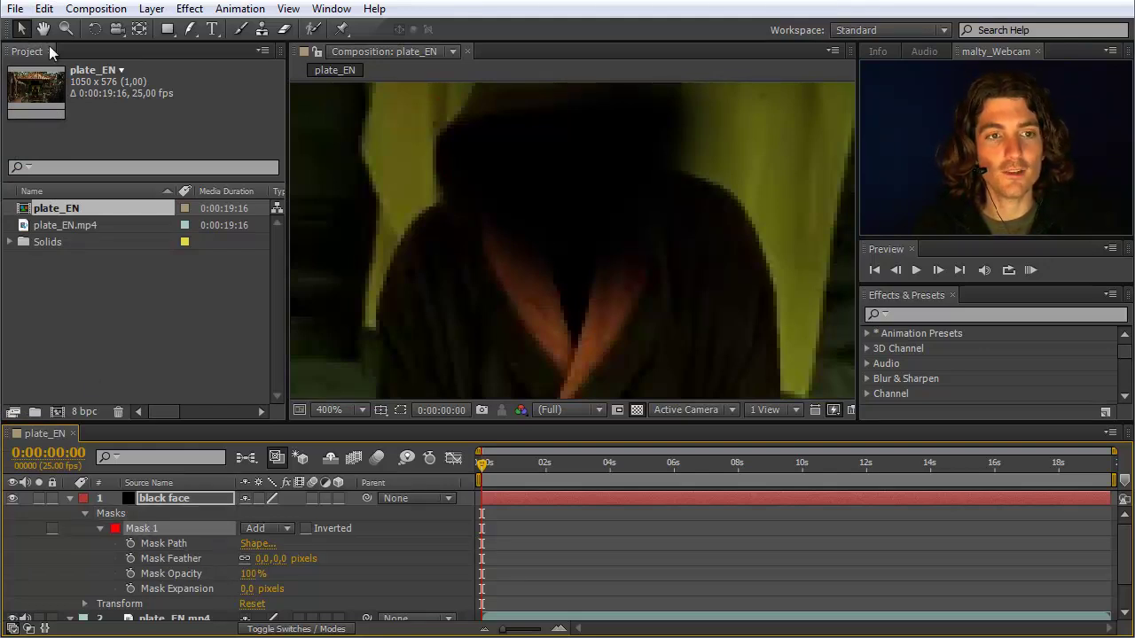
click(44, 8)
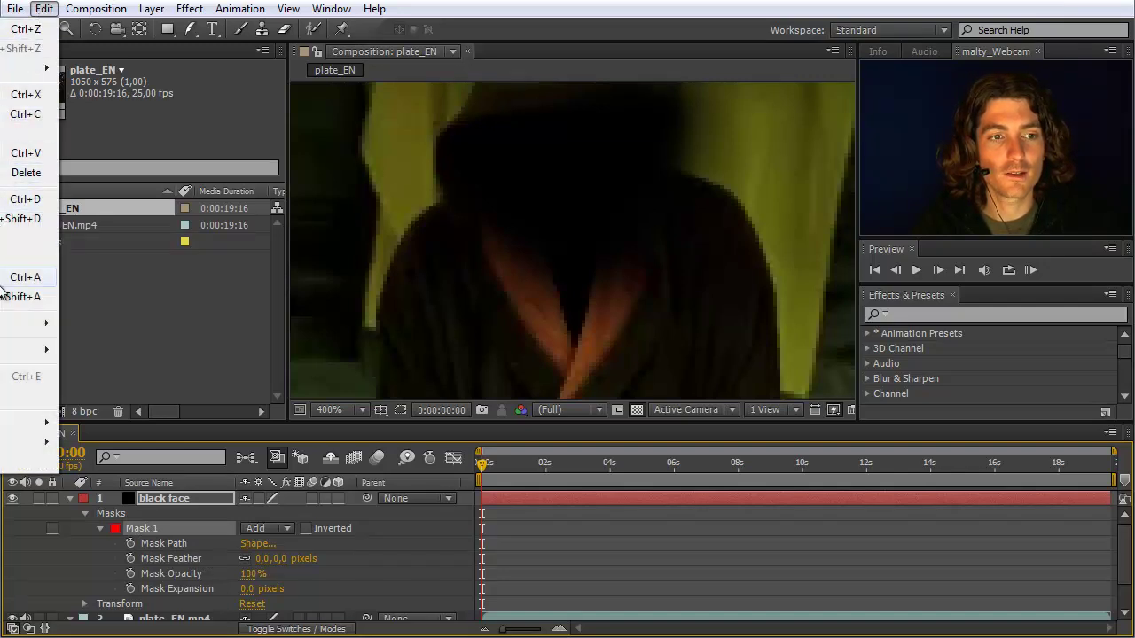
click(24, 175)
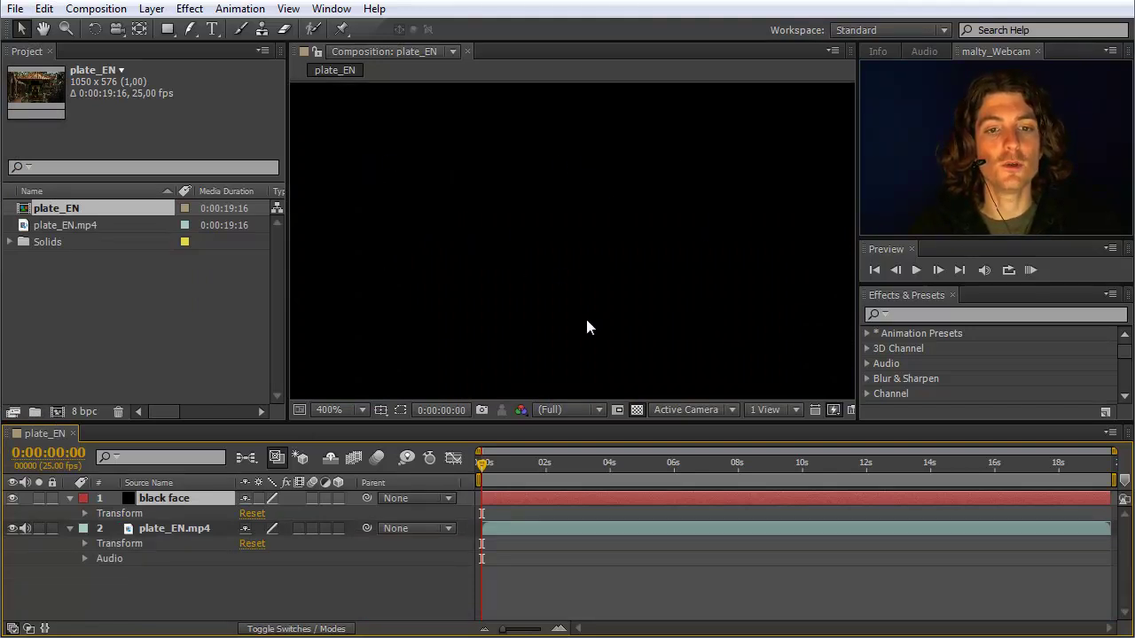
- Hide the black face layer and draw a closed Pen tool mask along the hood opening, extending straight down over the chest
click(12, 498)
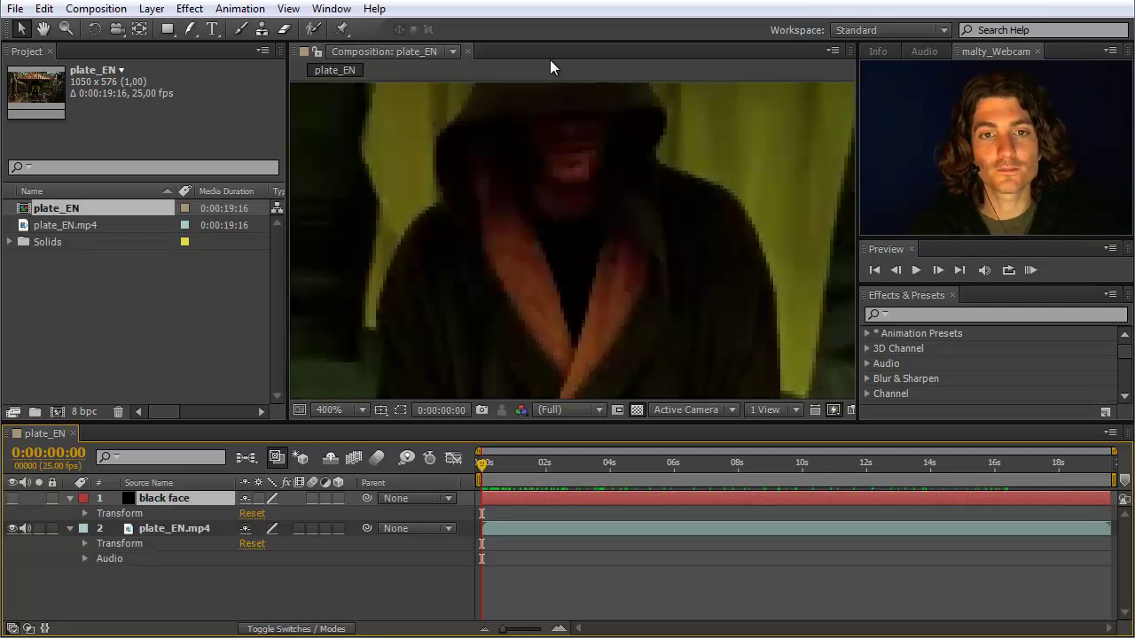
drag(190, 28, 243, 31)
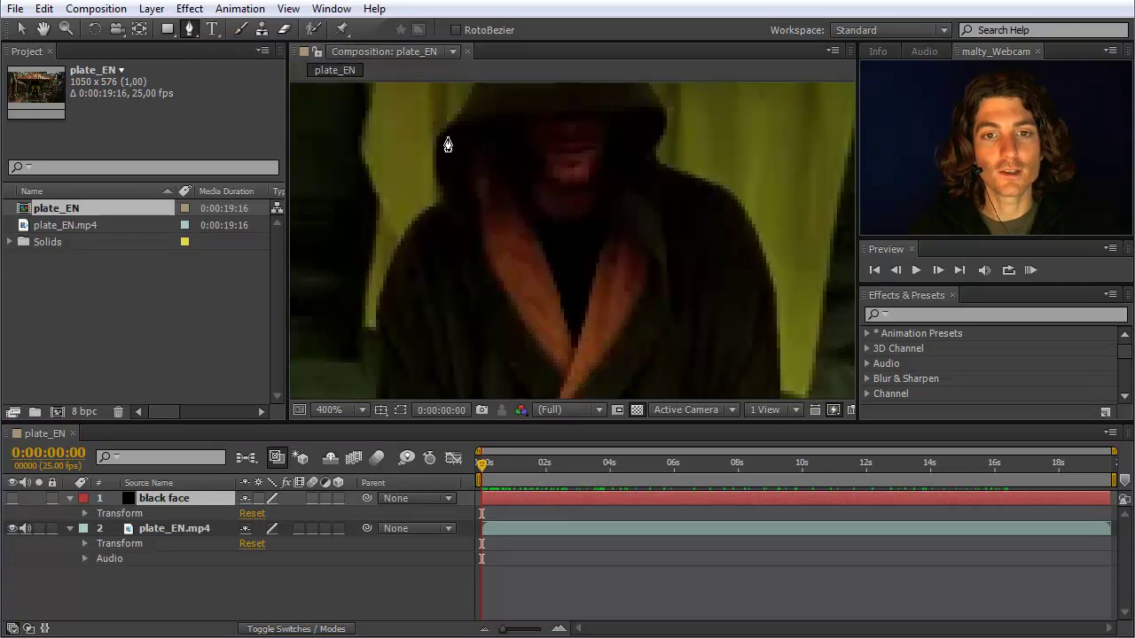
drag(443, 137, 517, 114)
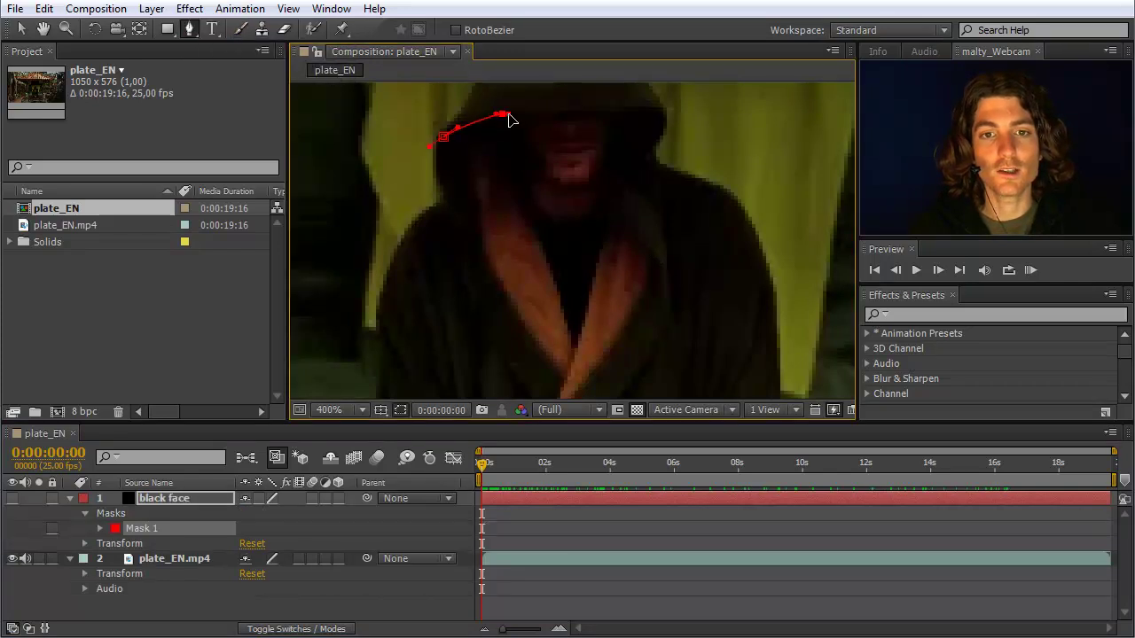
drag(614, 109, 667, 131)
click(647, 159)
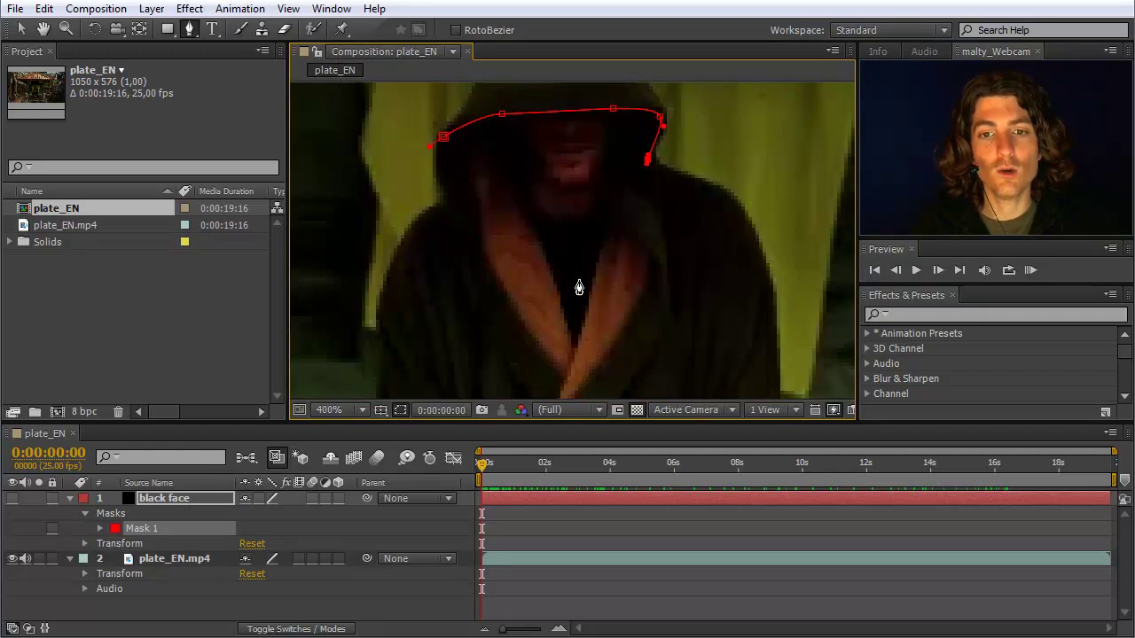
click(665, 355)
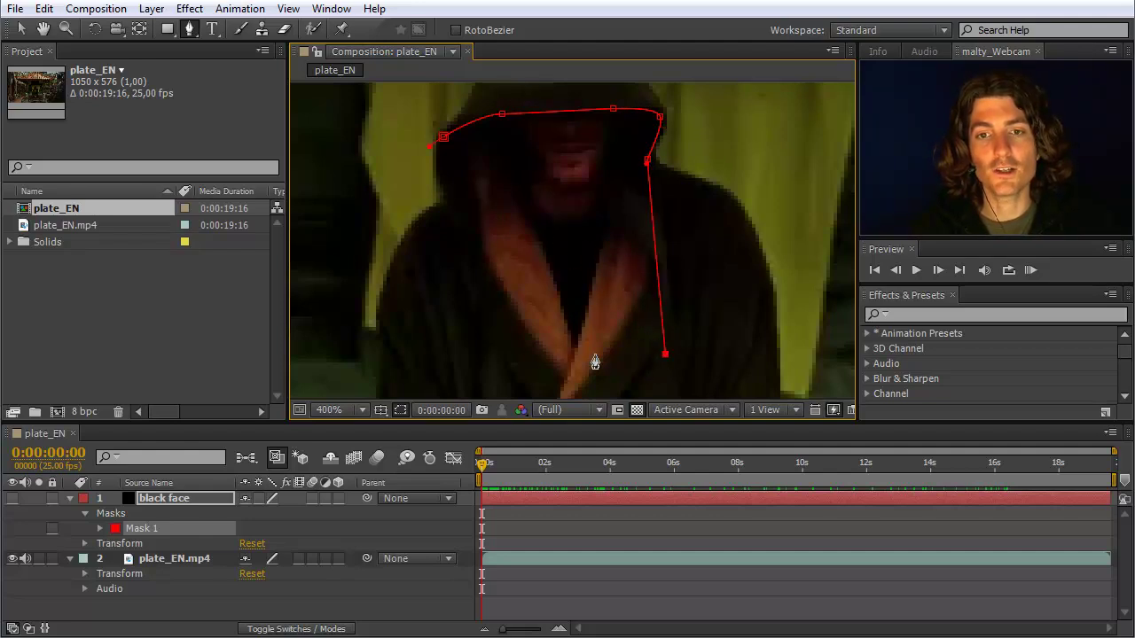
click(476, 367)
click(449, 194)
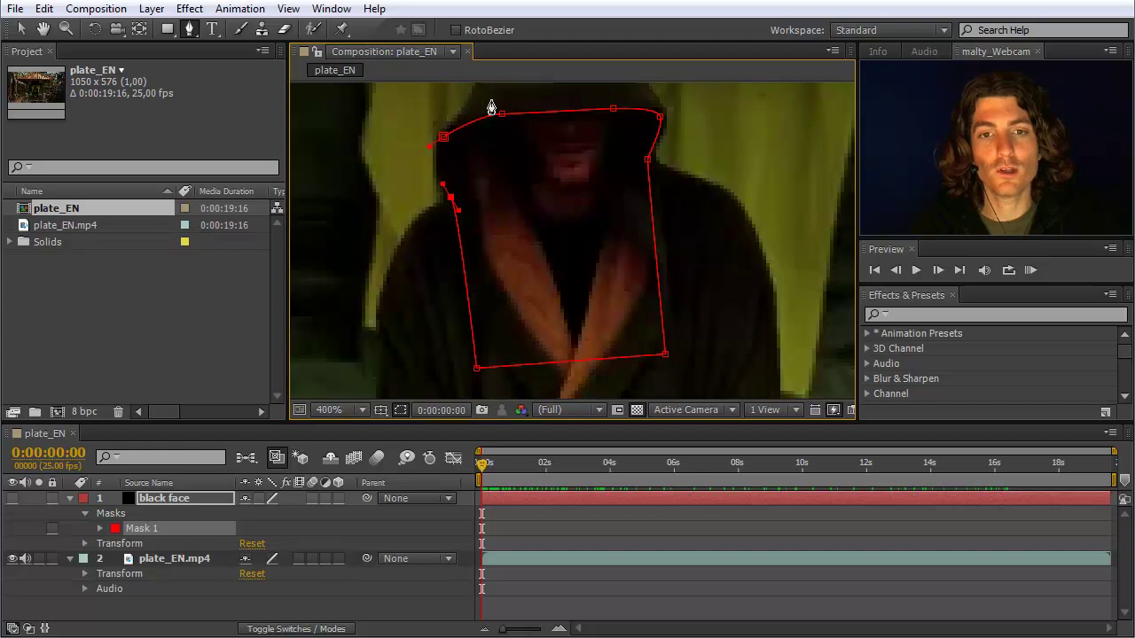
click(443, 142)
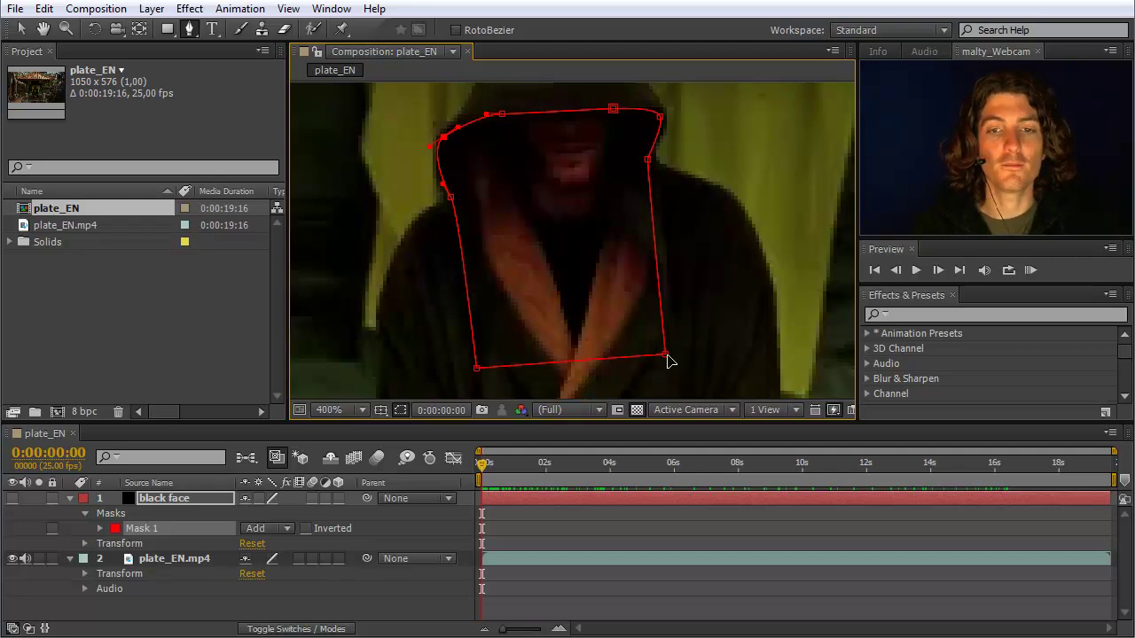
- Show and solo the black face layer, and draw a wide four-cornered second mask across the lower half of Mask 1
click(13, 499)
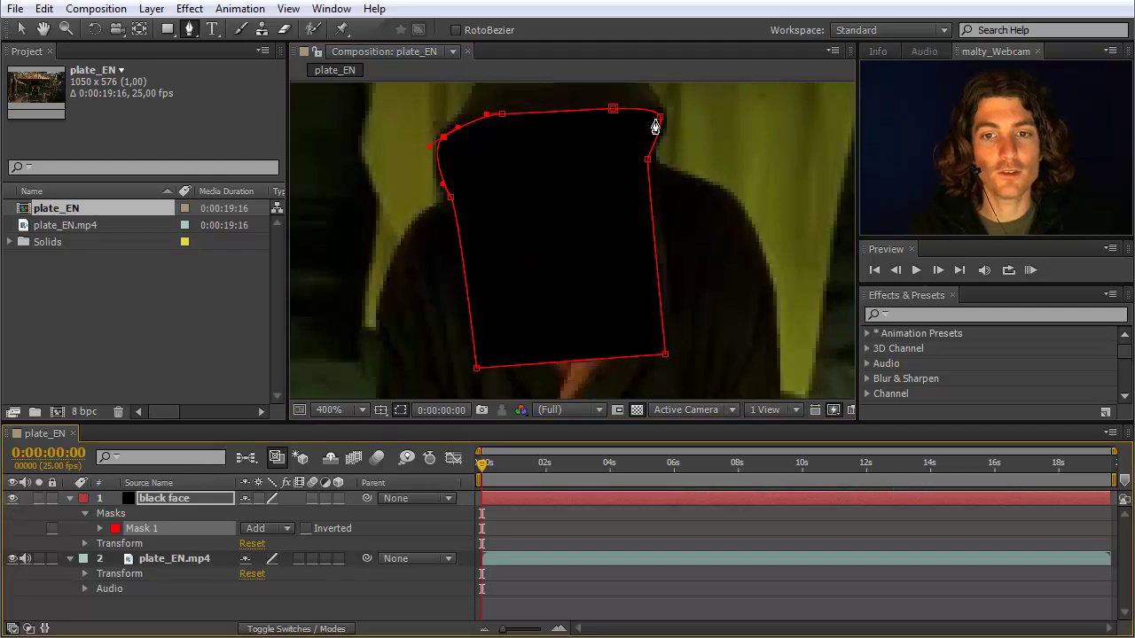
click(38, 498)
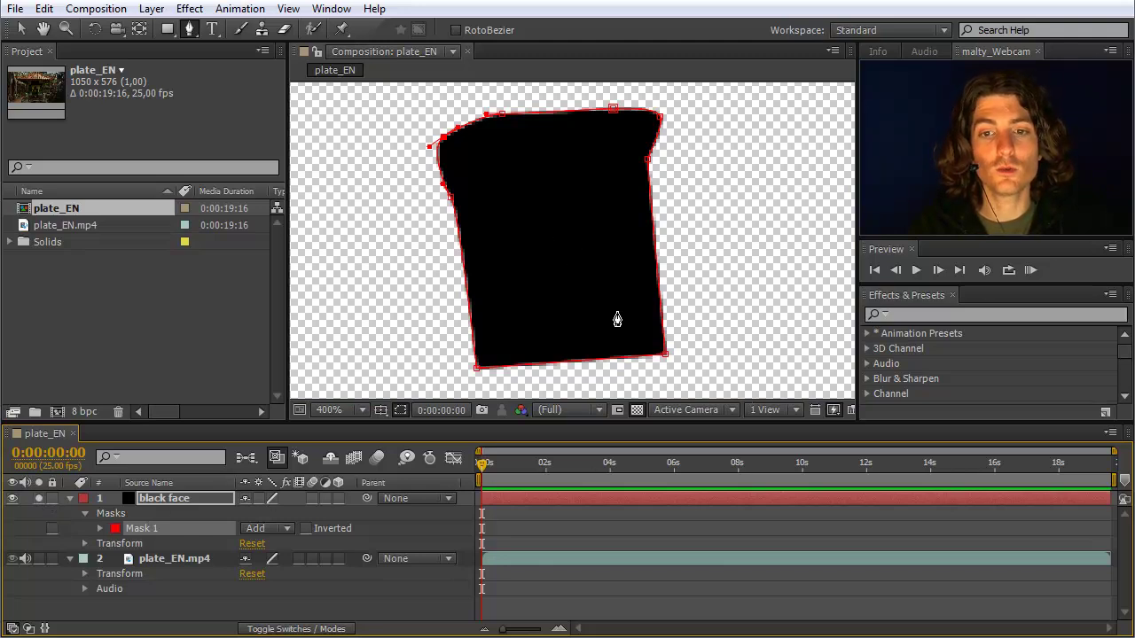
key(comma)
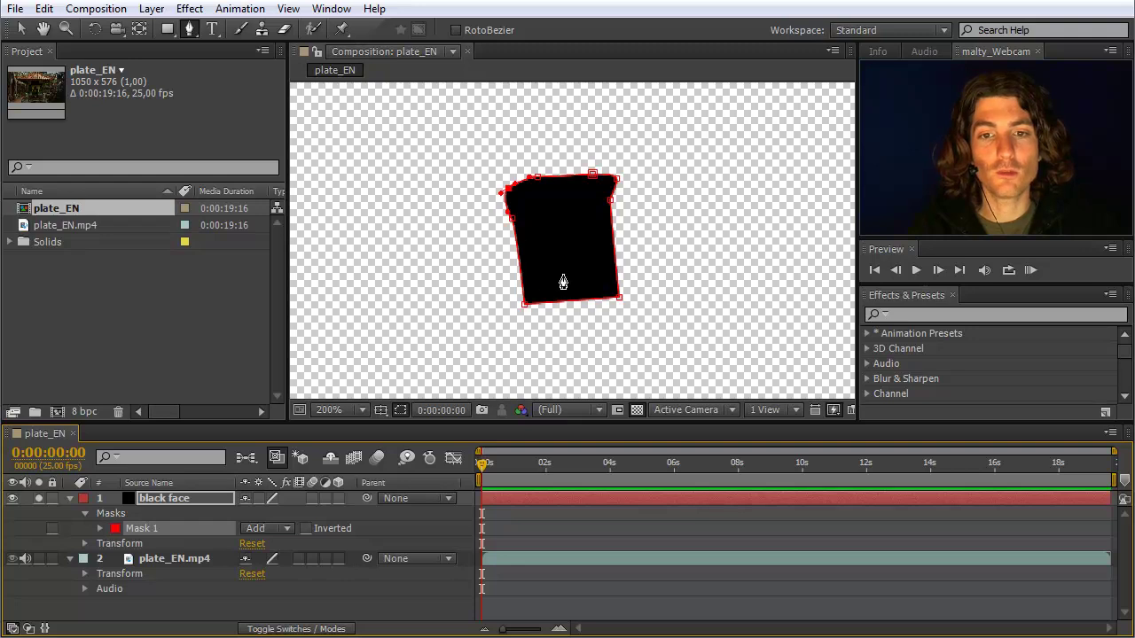
click(450, 258)
click(665, 241)
click(684, 329)
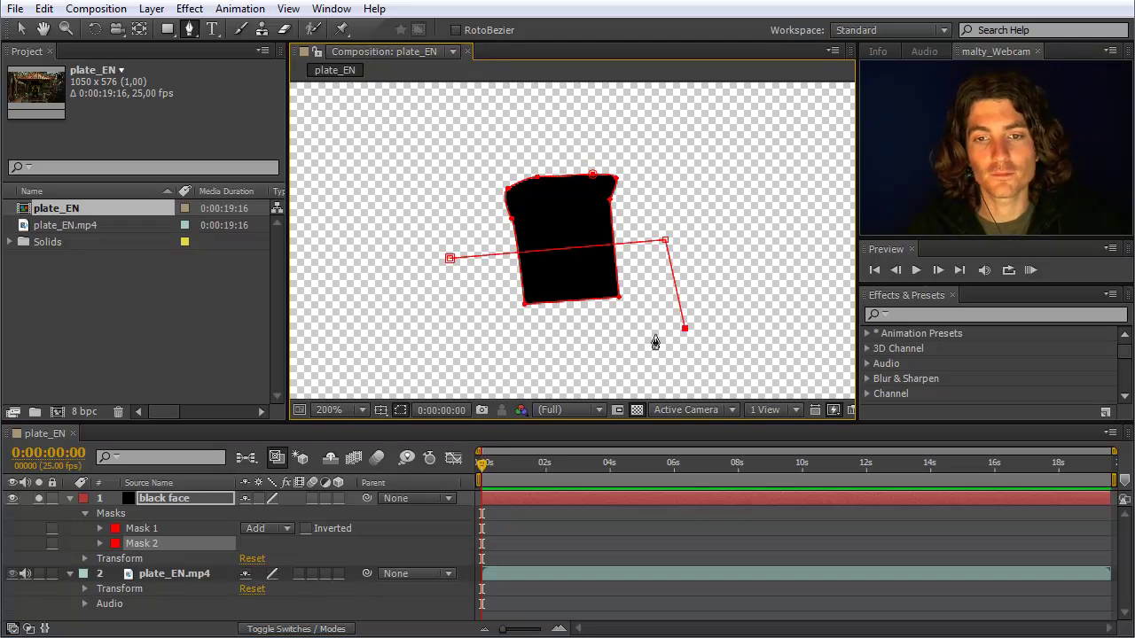
click(466, 339)
click(449, 259)
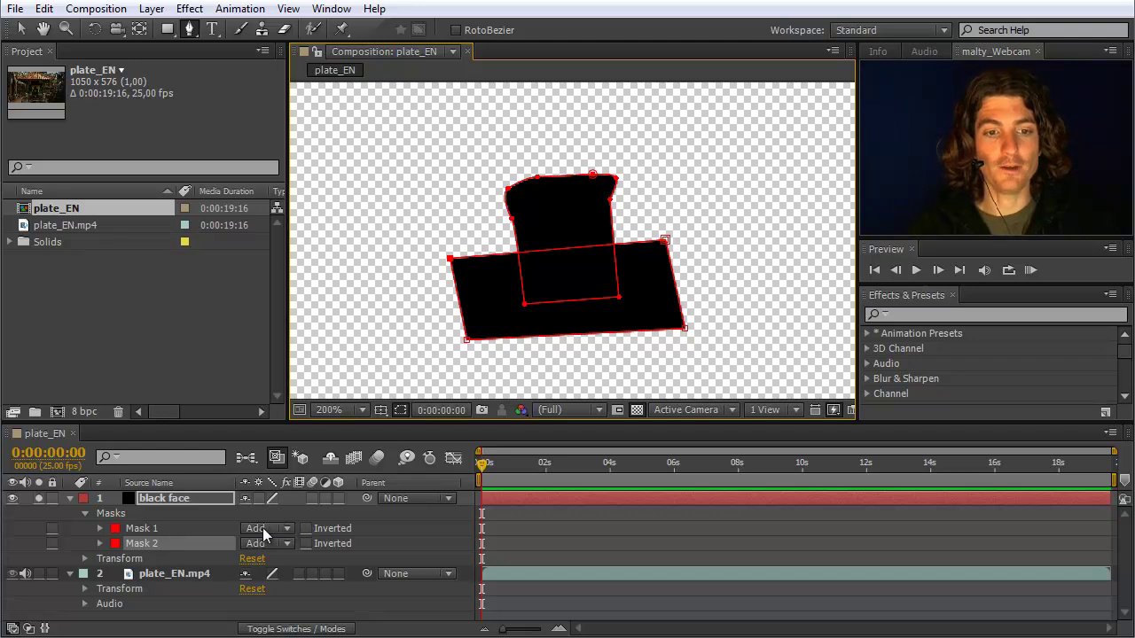
- Change the outline color of Mask 2 to blue (2A00FF), after trying yellow (FFFC00)
click(115, 543)
drag(552, 370, 555, 391)
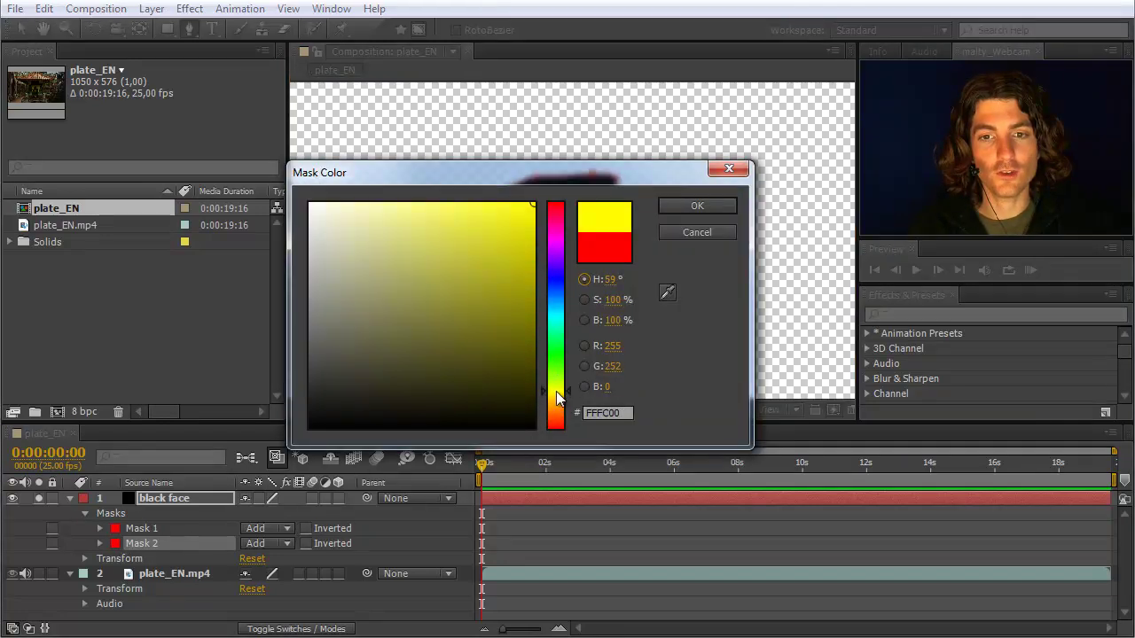
click(697, 207)
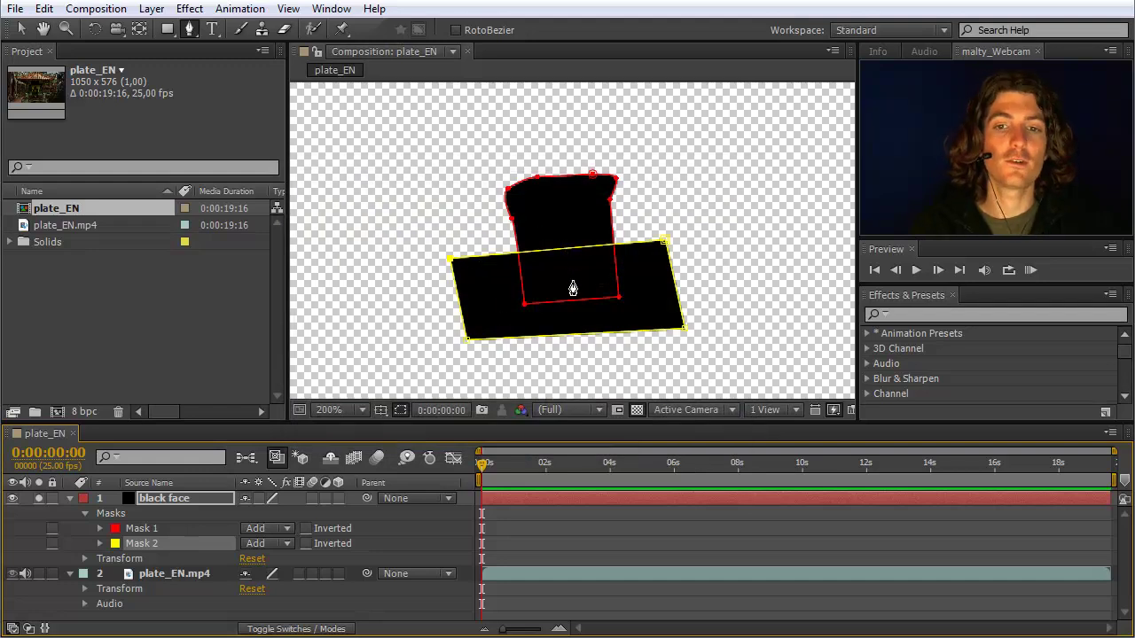
click(115, 543)
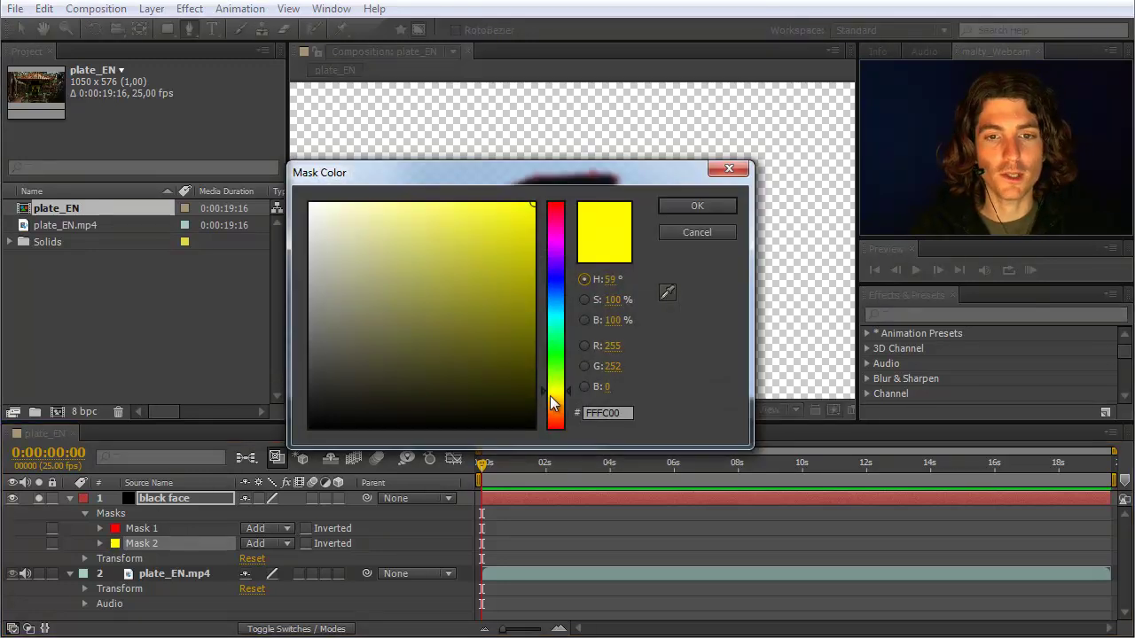
drag(553, 356, 550, 271)
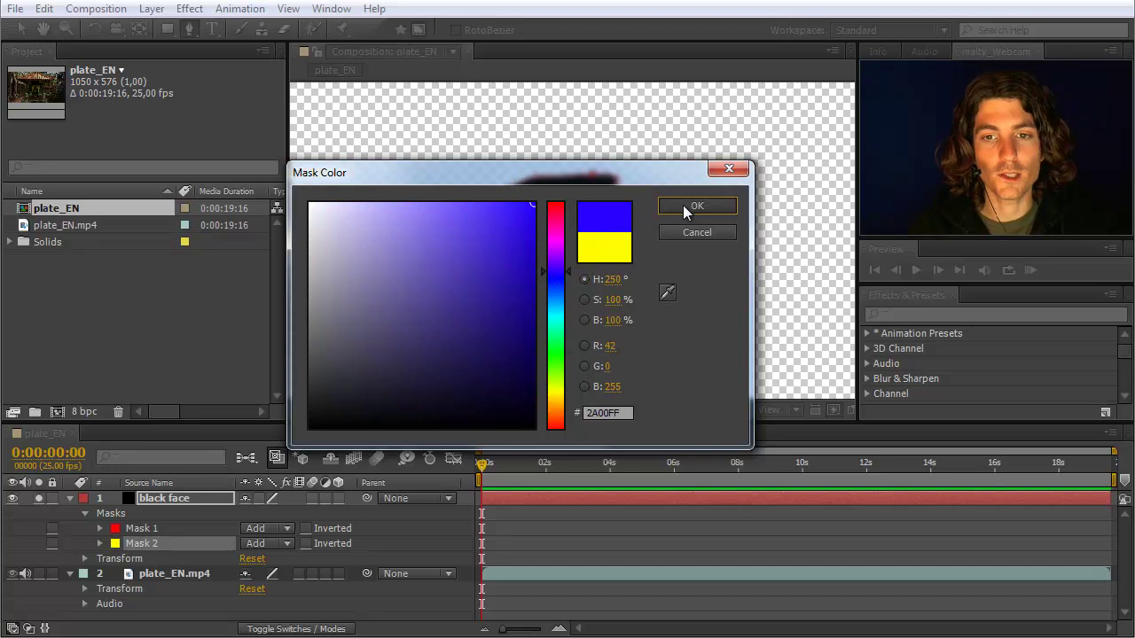
click(683, 206)
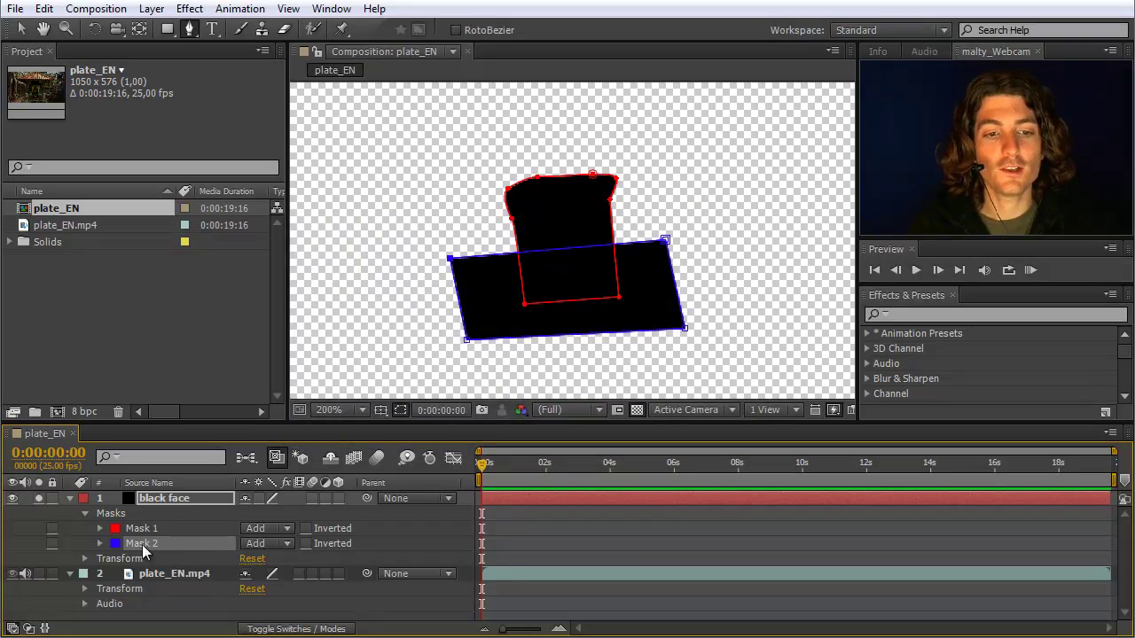
- Set Mask 2 to Subtract with a feather of 30 pixels, and briefly hide the mask outlines to check the fade
click(285, 543)
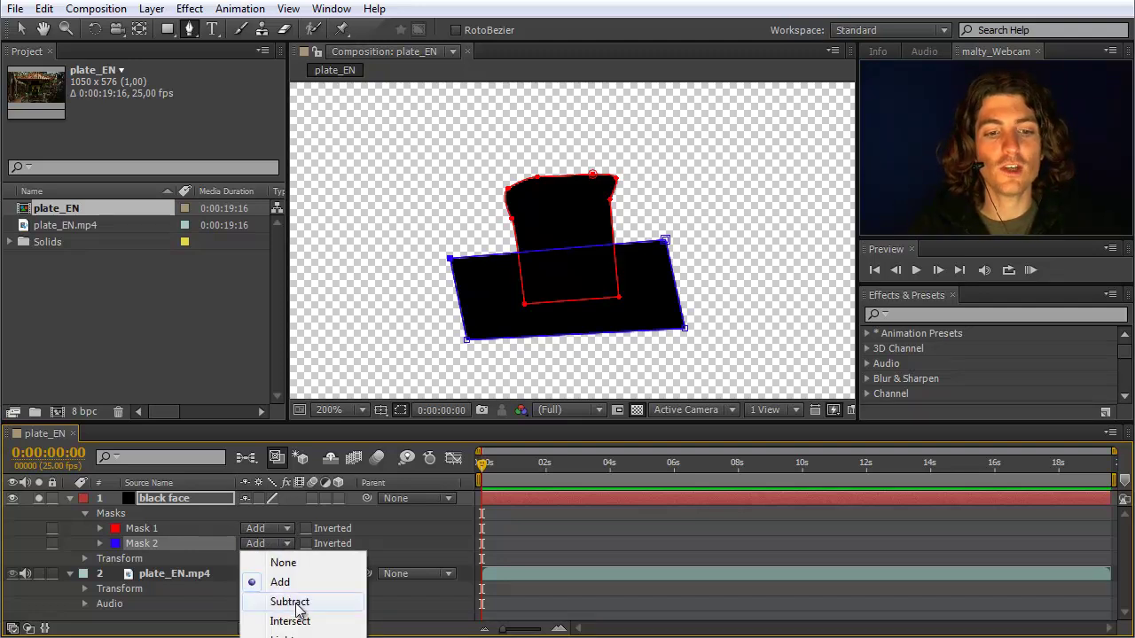
click(290, 602)
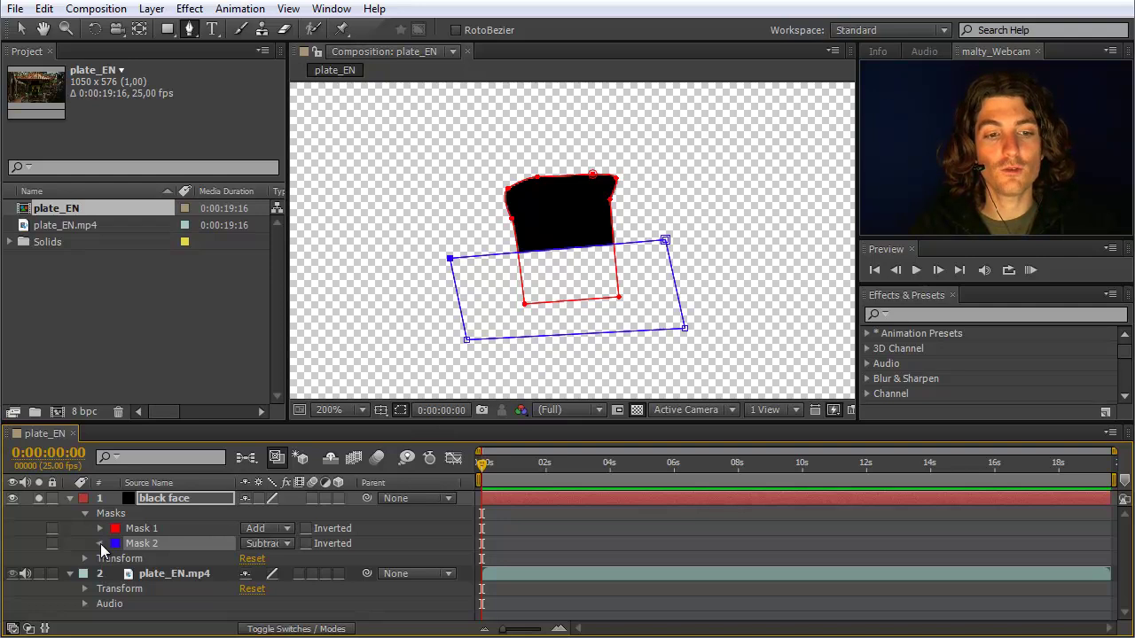
click(100, 545)
drag(273, 573, 301, 578)
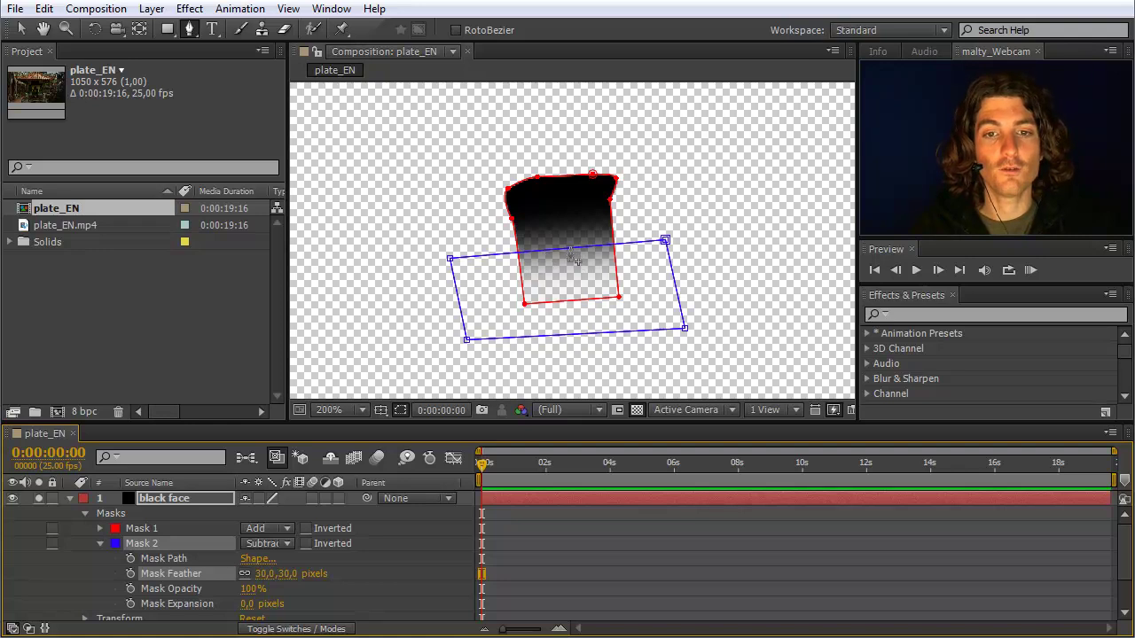
click(400, 411)
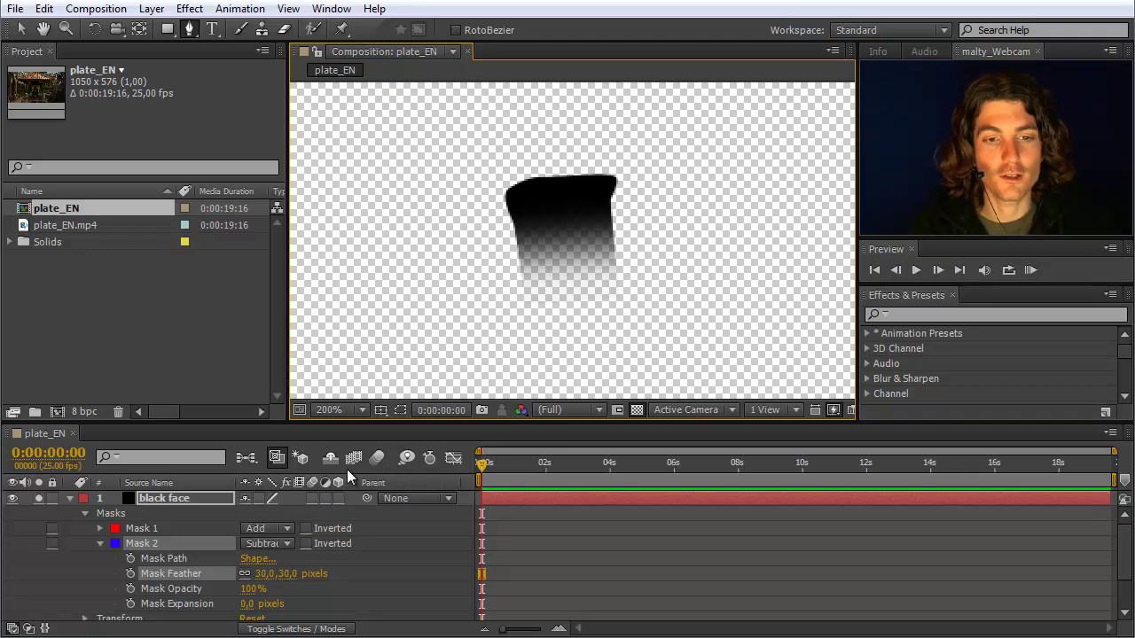
click(398, 410)
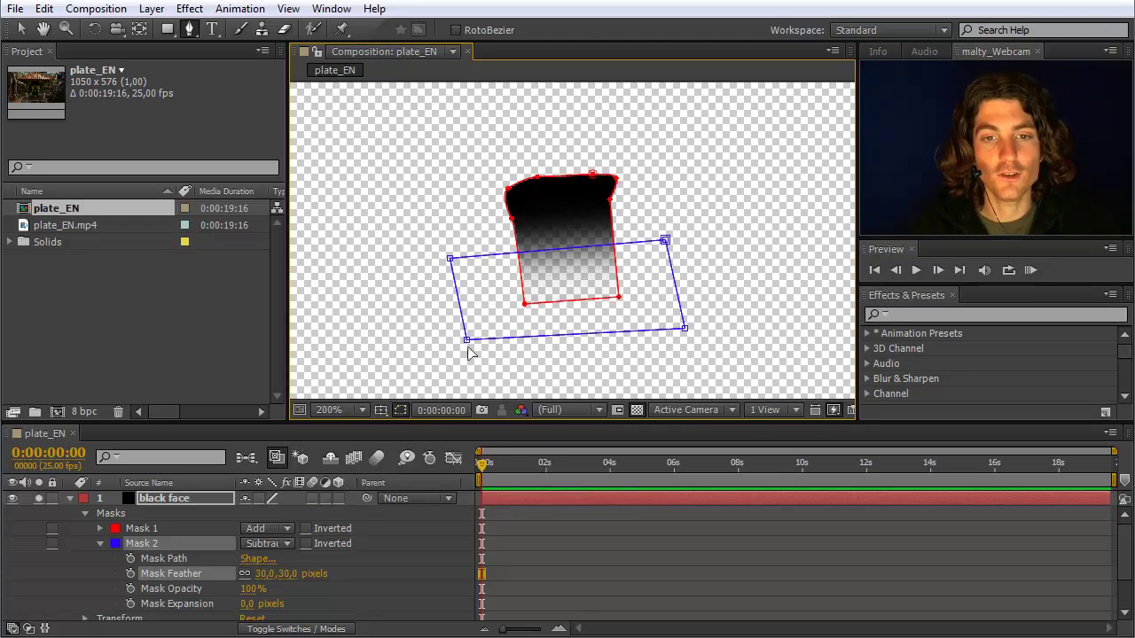
- Move the two left corners of Mask 2 and curve its upper-left corner with the Convert Vertex tool
click(22, 30)
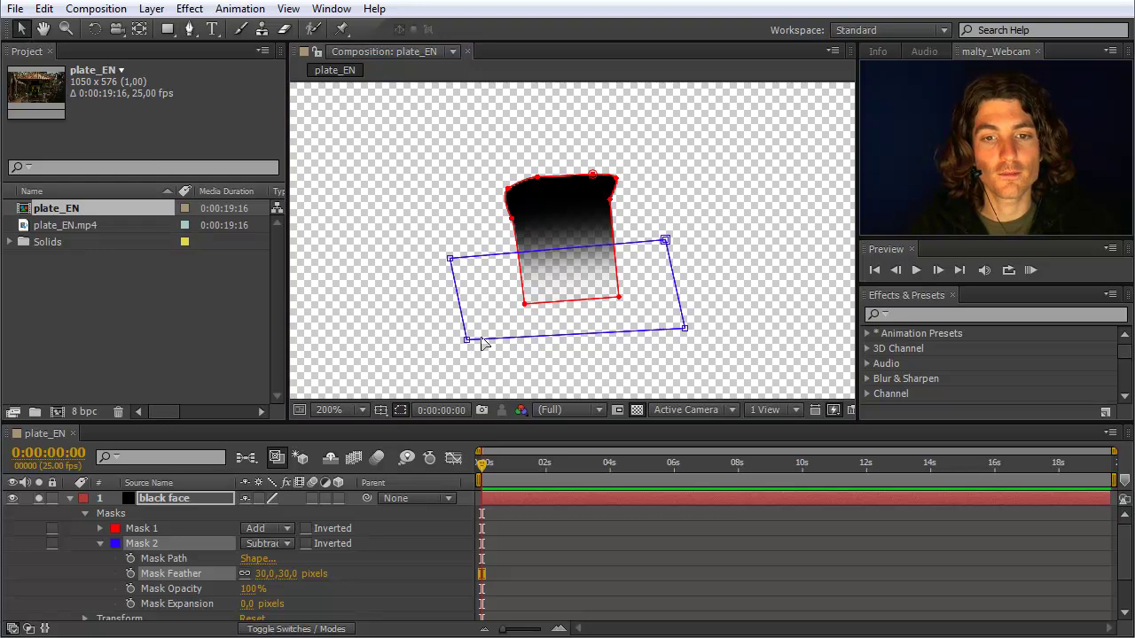
drag(468, 342, 456, 371)
drag(452, 263, 481, 265)
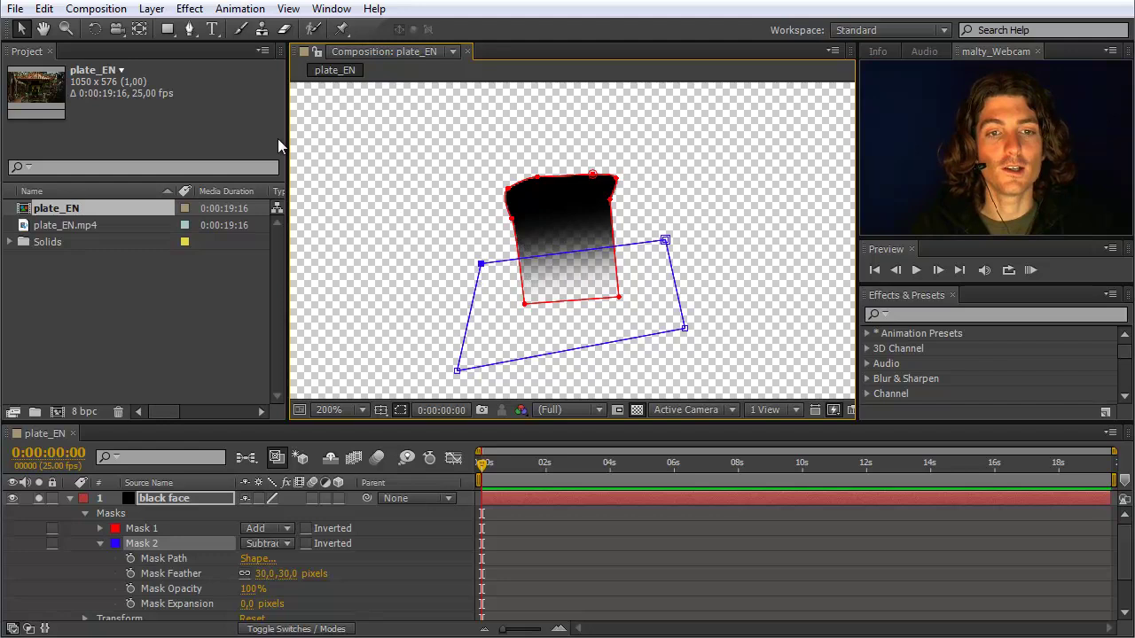
click(193, 32)
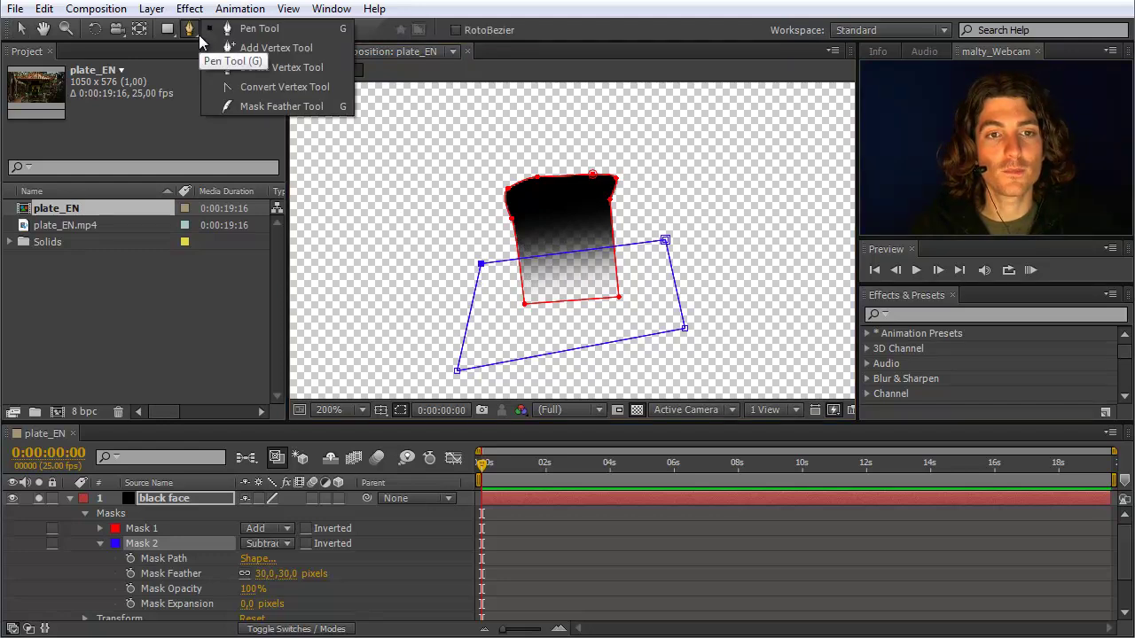
click(242, 88)
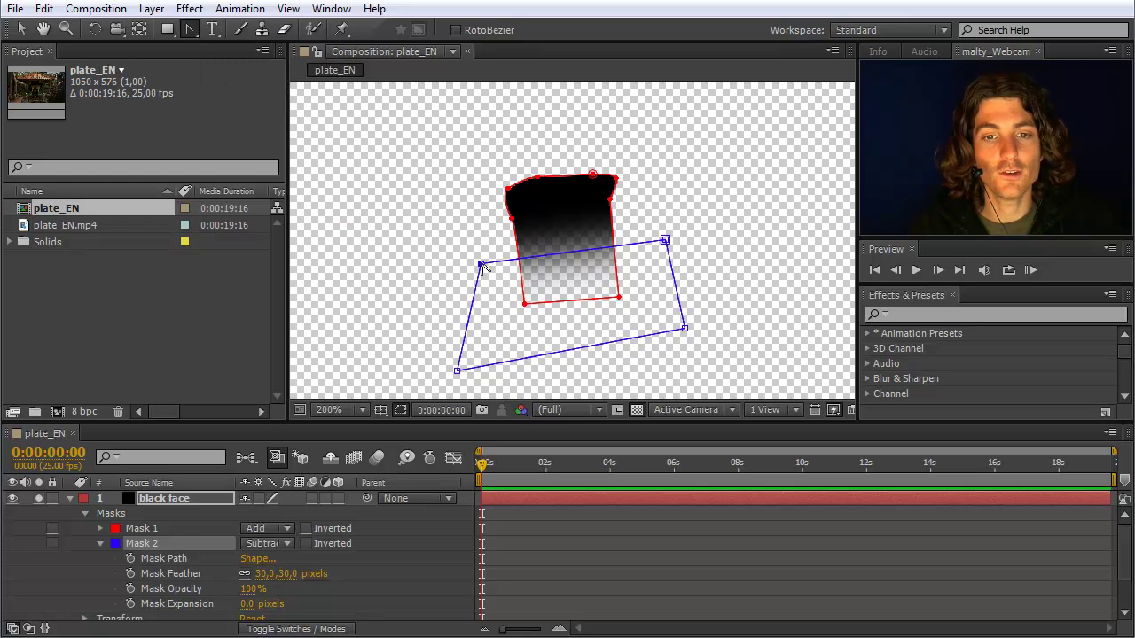
drag(479, 264, 401, 244)
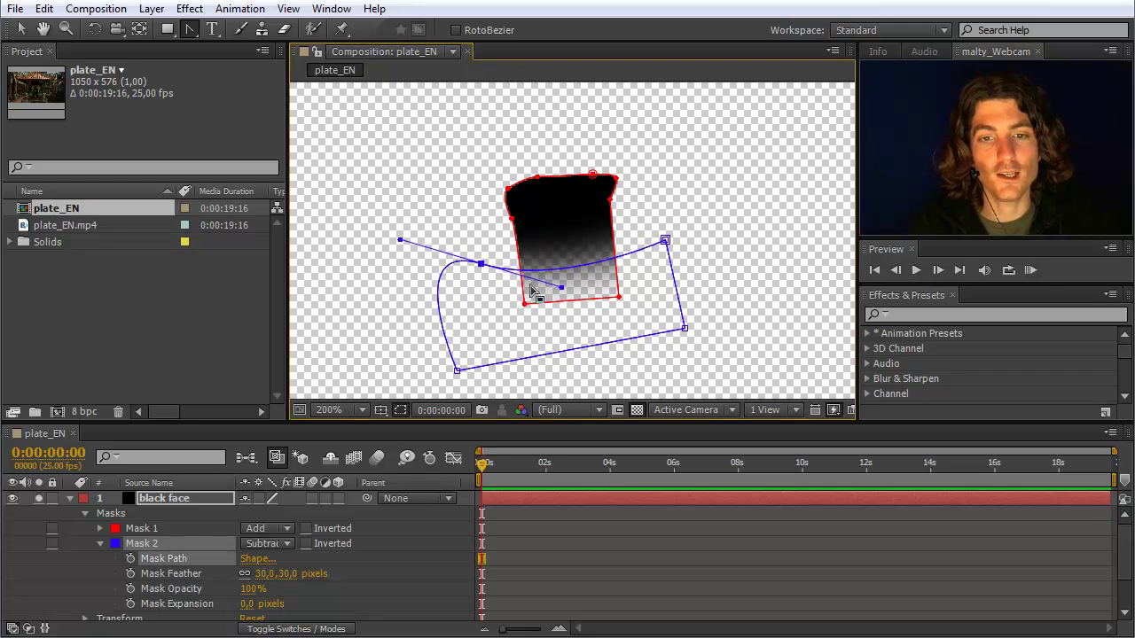
- Adjust both direction handles of Mask 2's upper-left vertex and re-curve it so the mask edge dips across the neck
drag(560, 286, 532, 277)
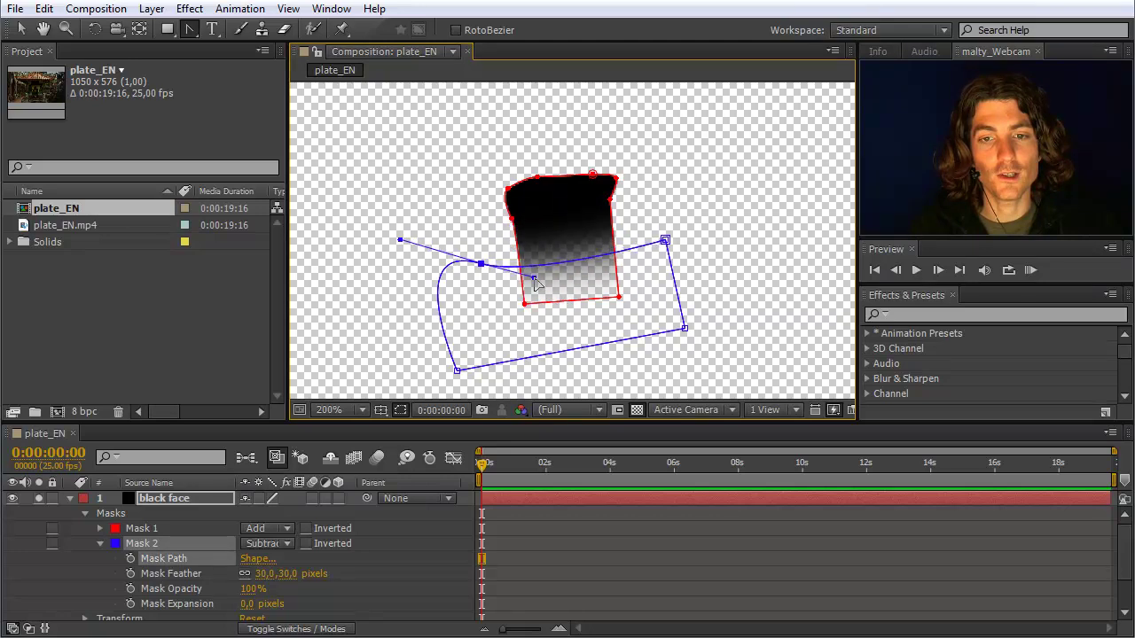
drag(400, 240, 458, 212)
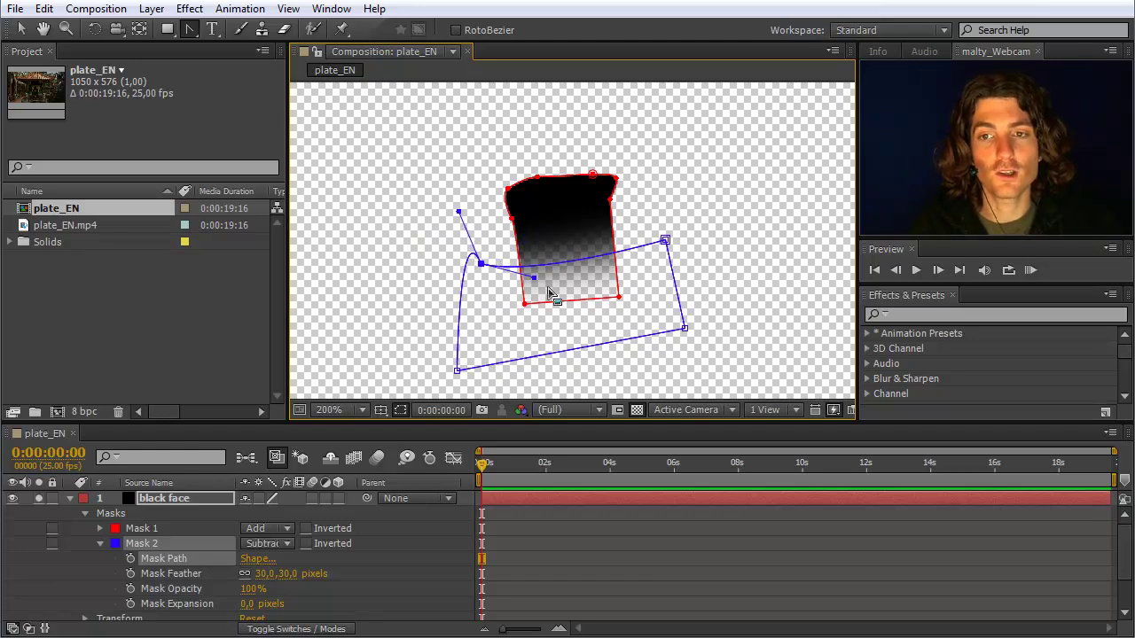
drag(481, 267, 475, 213)
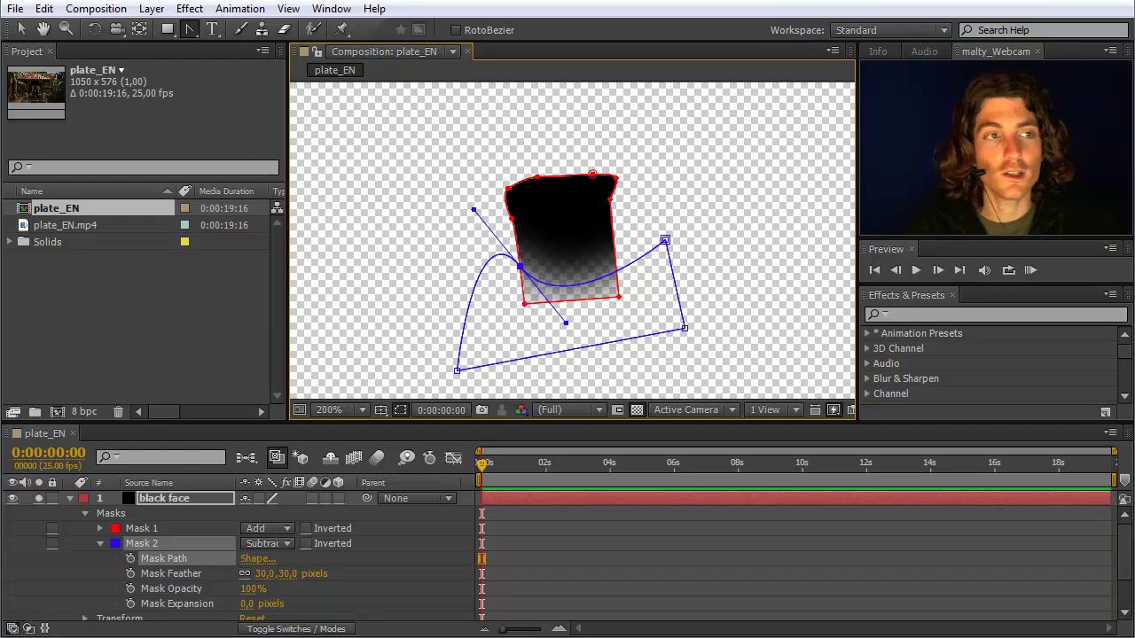
- Move Mask 1's two bottom corners down and outward with the Selection tool, widening the lower part of the mask
click(22, 29)
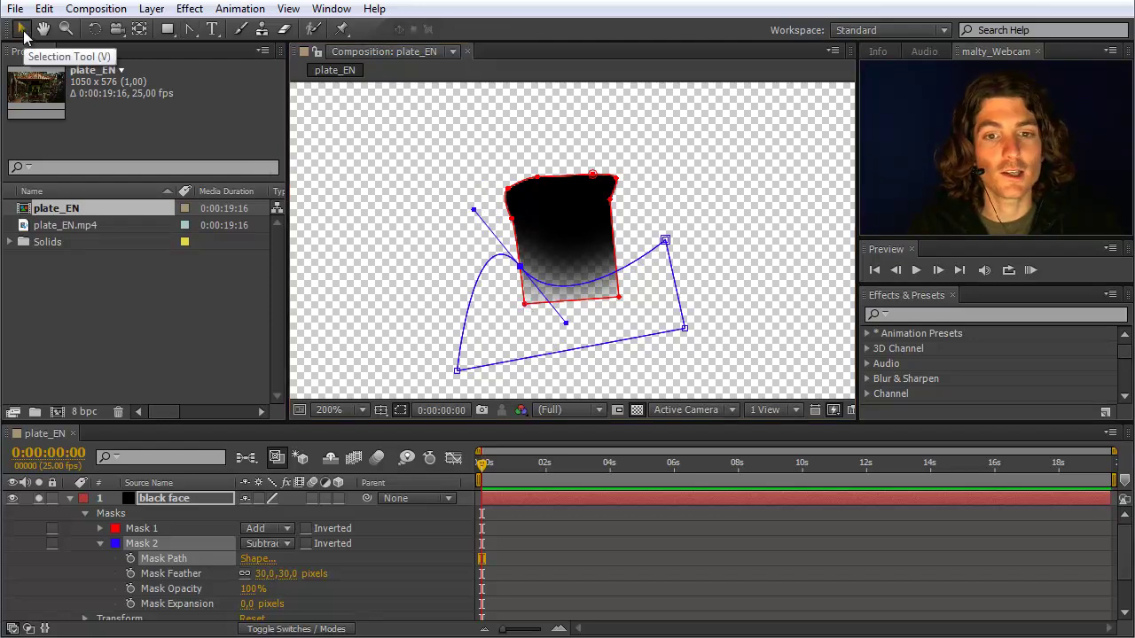
click(524, 304)
drag(524, 304, 509, 346)
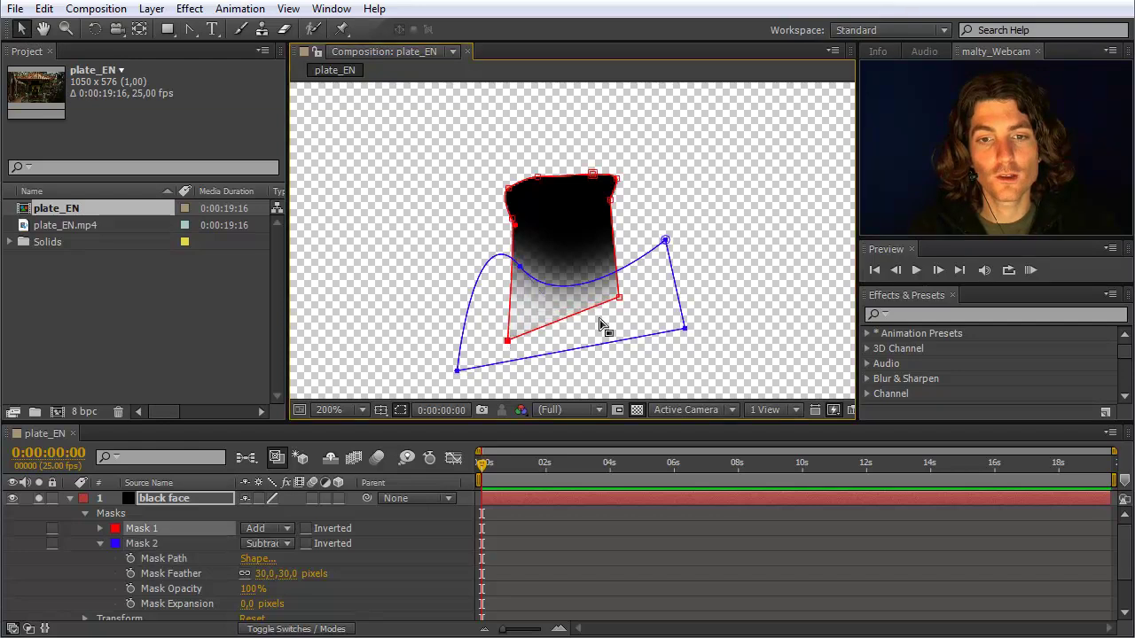
drag(620, 303, 657, 319)
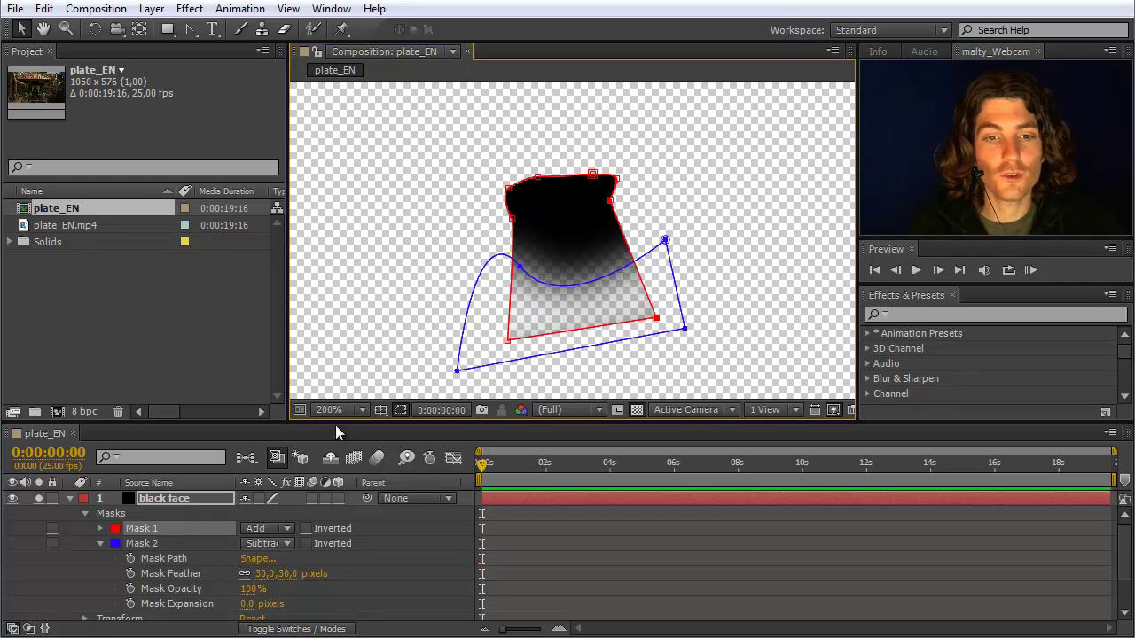
- Hide the mask outlines, set Mask 2's feather to 15 pixels, and turn off solo on the black face layer
click(400, 410)
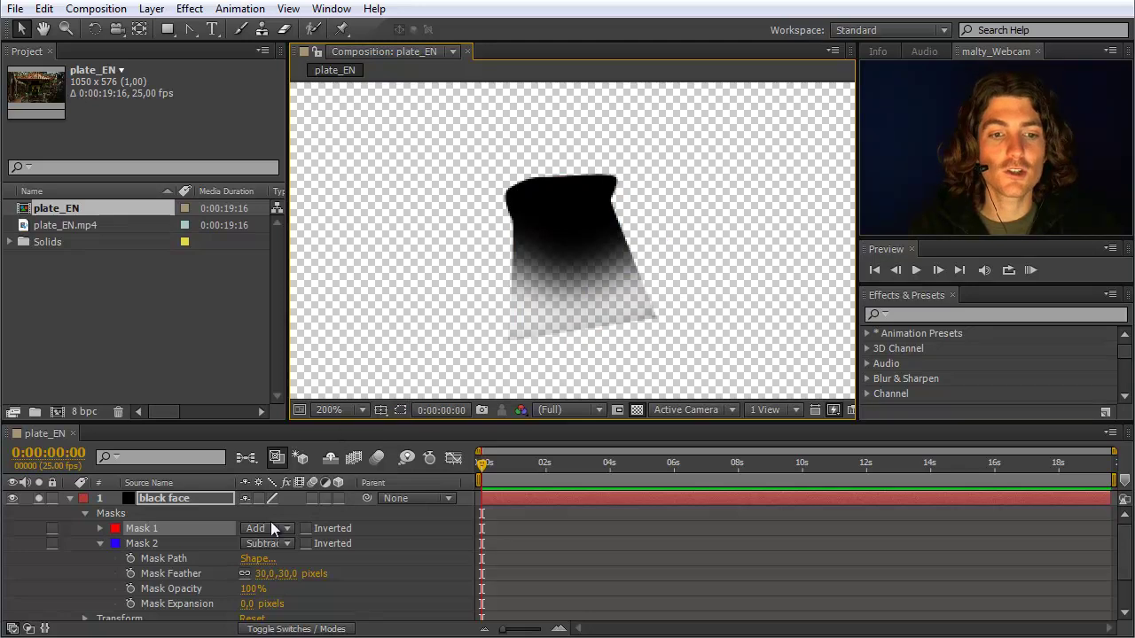
click(147, 544)
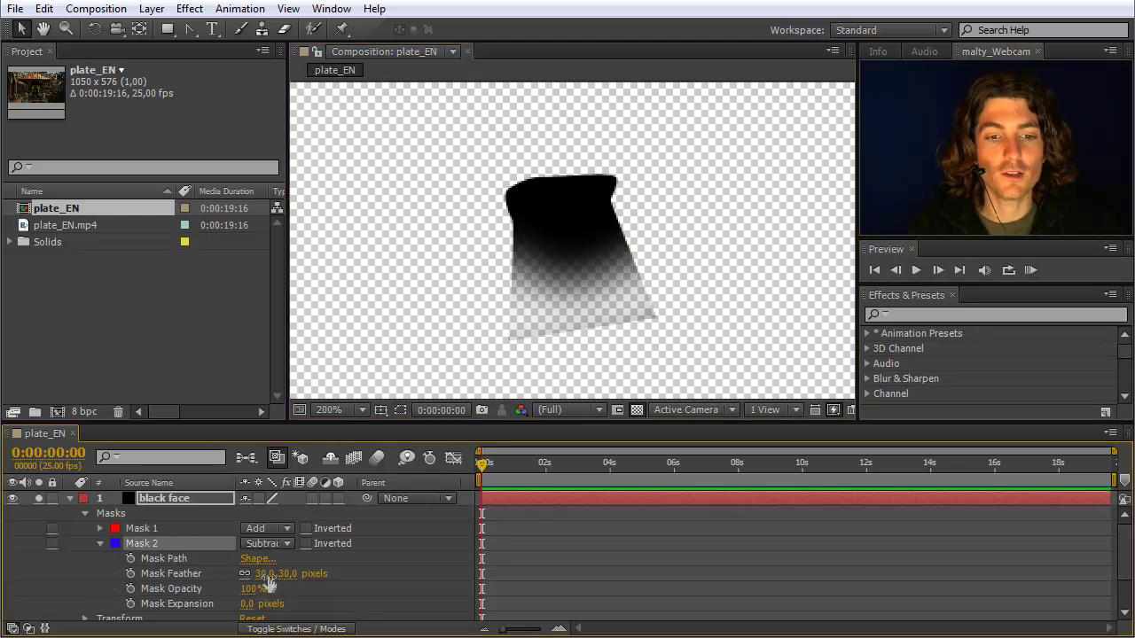
drag(263, 574, 249, 574)
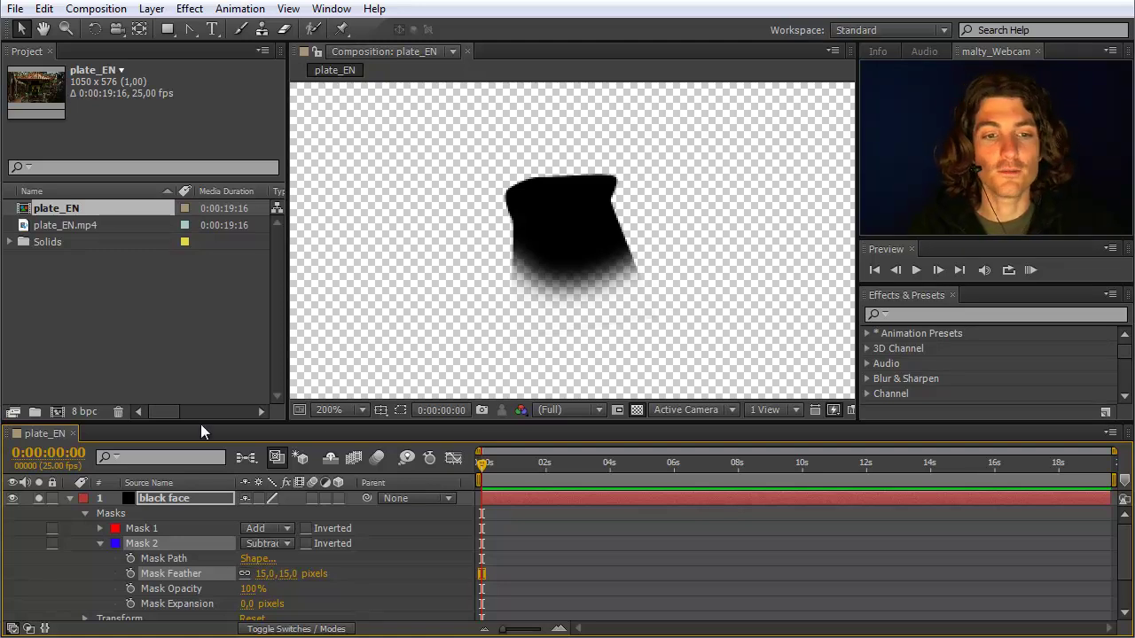
click(36, 497)
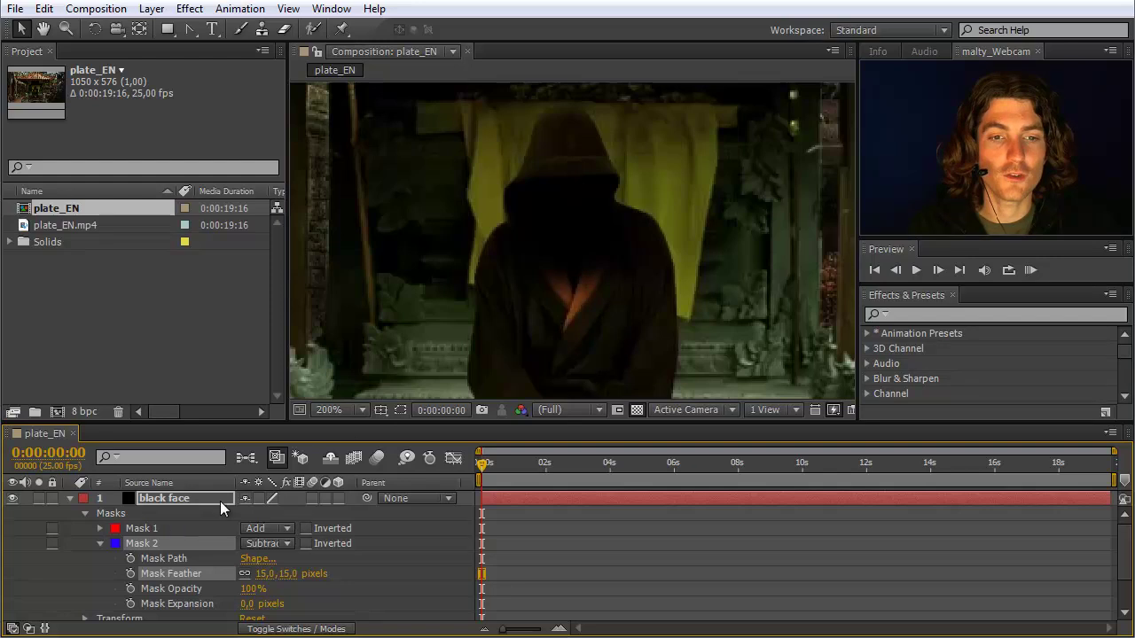
- With mask outlines shown, raise Mask 2's upper vertices toward the chin and spread its lower corners far outward, then hide the outlines
click(401, 410)
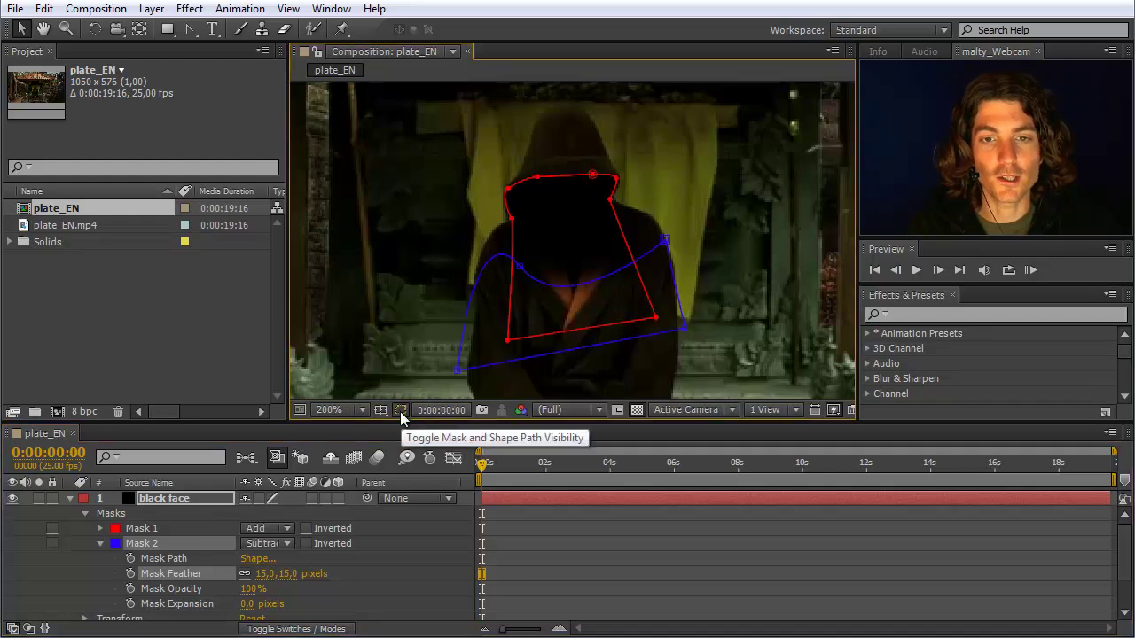
drag(520, 260, 547, 251)
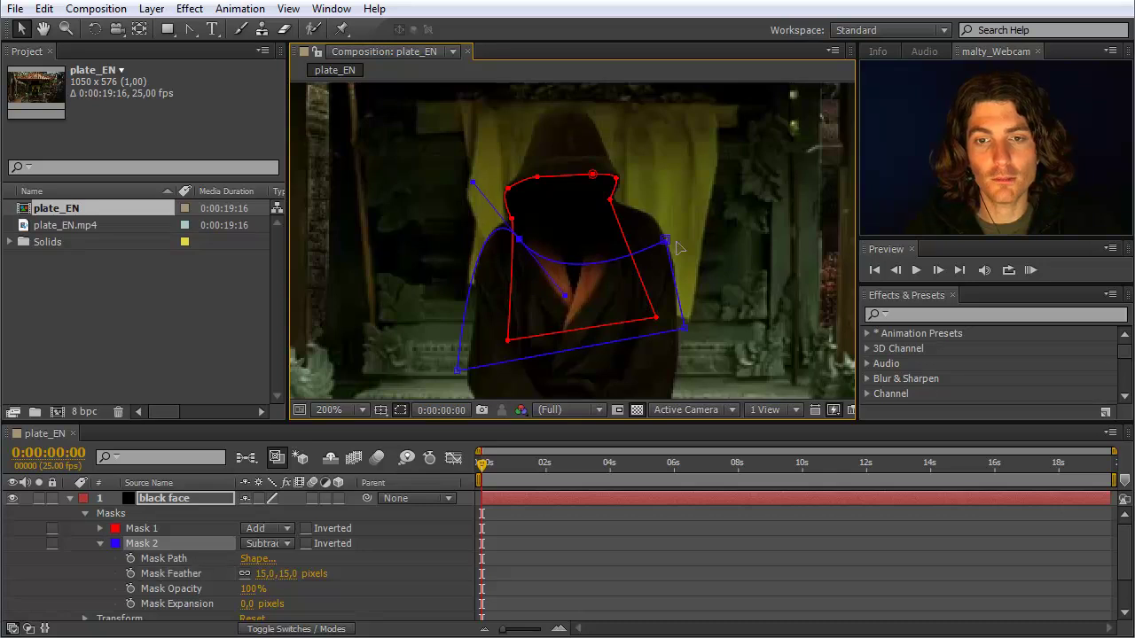
drag(666, 240, 651, 193)
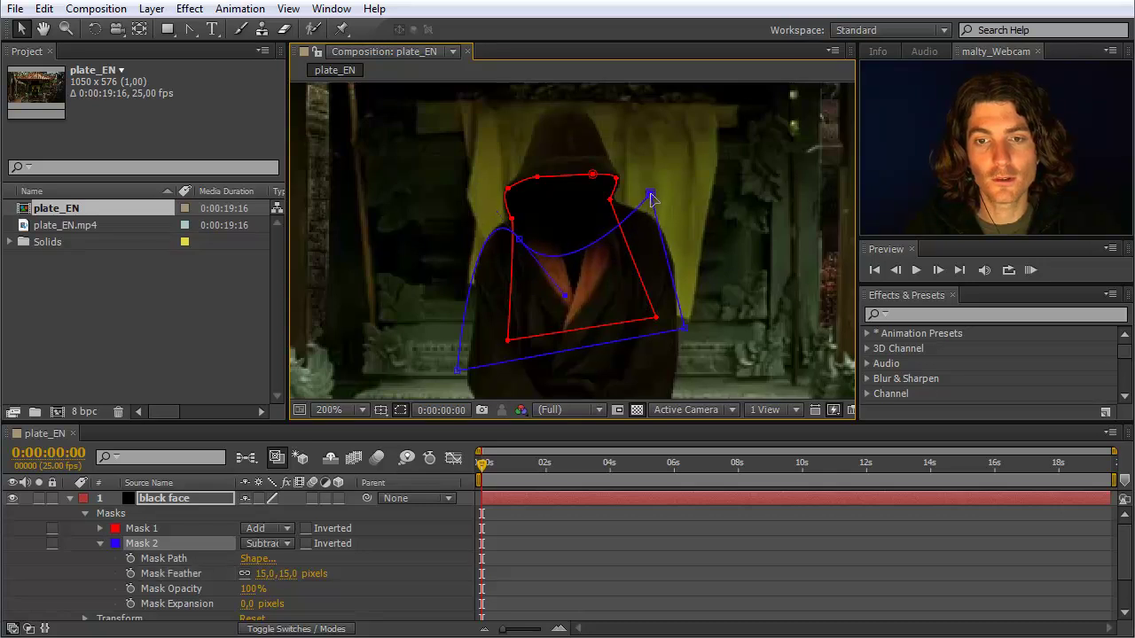
drag(684, 329, 803, 380)
drag(457, 371, 395, 289)
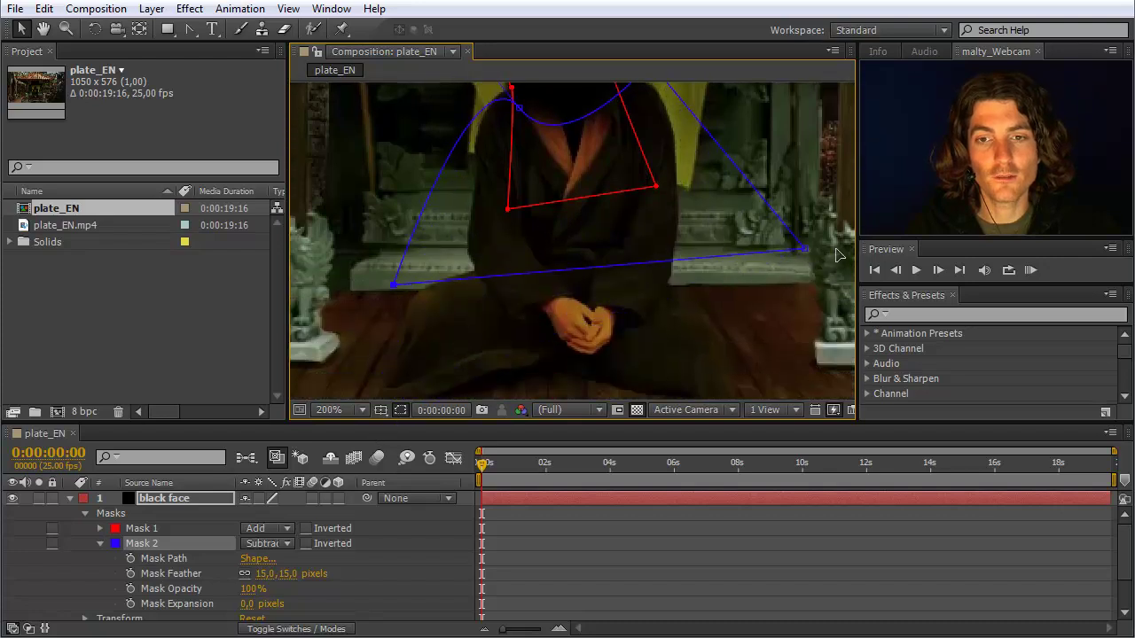
drag(805, 254, 808, 272)
key(space)
drag(603, 157, 597, 287)
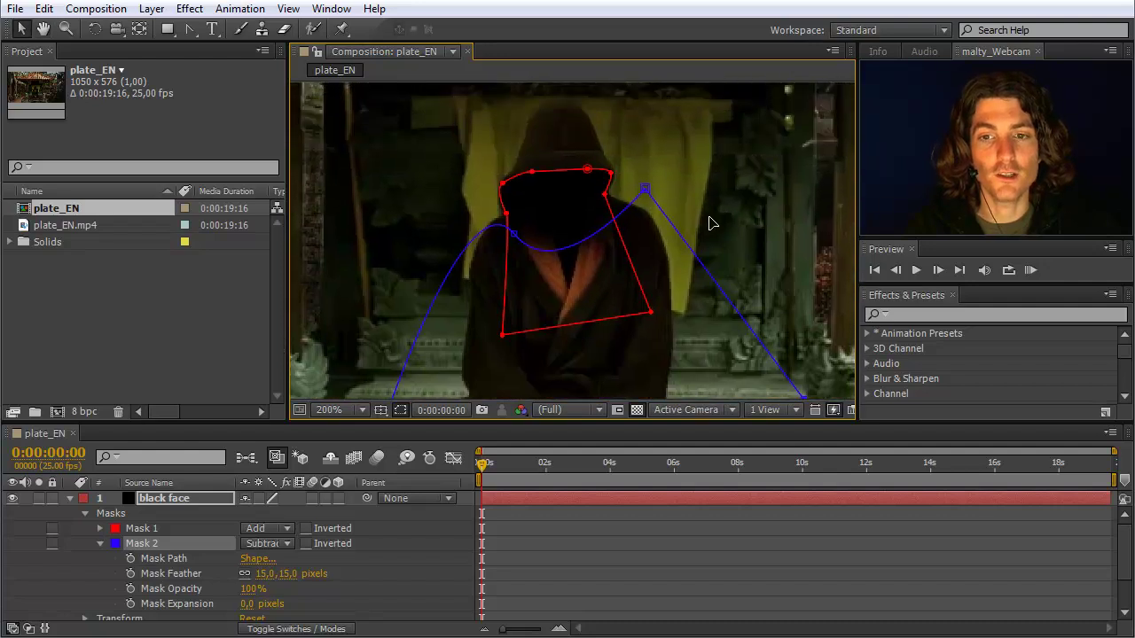
click(398, 411)
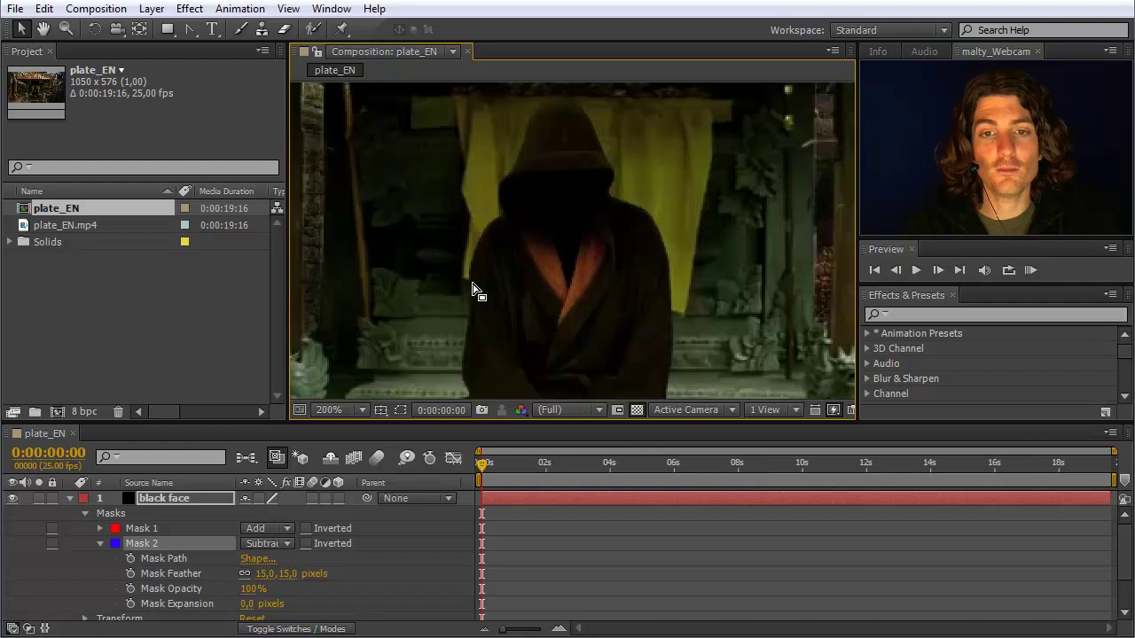
- Scrub through the first few seconds to check the black shape against the moving hood, and return to 0:00:00:00
drag(483, 463, 583, 464)
mouse_move(601, 464)
mouse_down()
mouse_move(621, 466)
mouse_move(580, 467)
mouse_up()
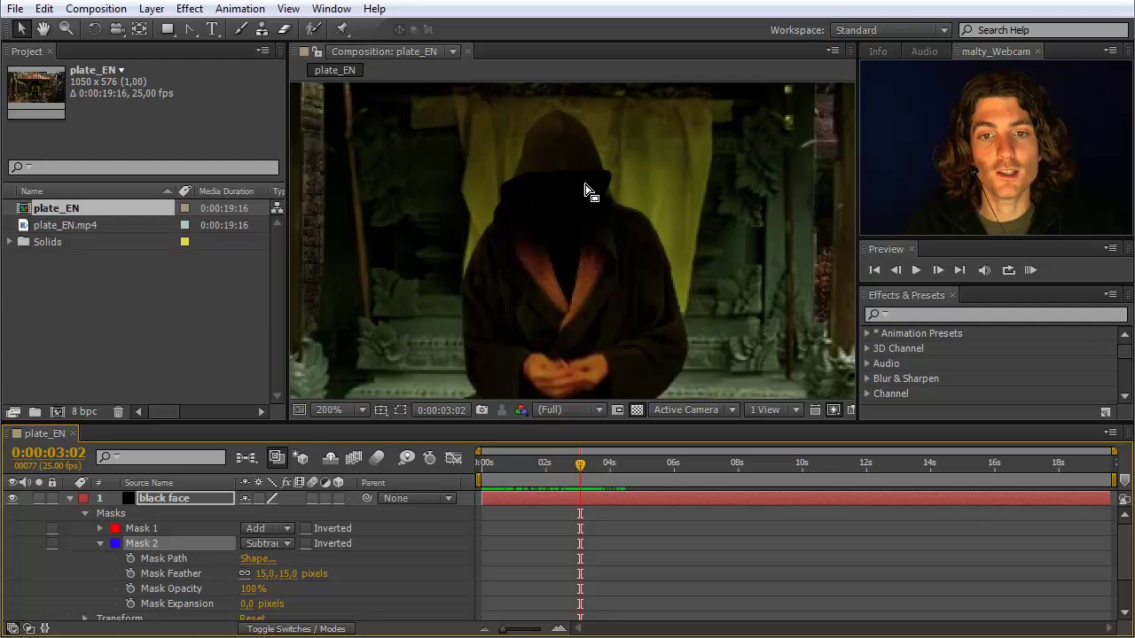
drag(580, 464, 530, 470)
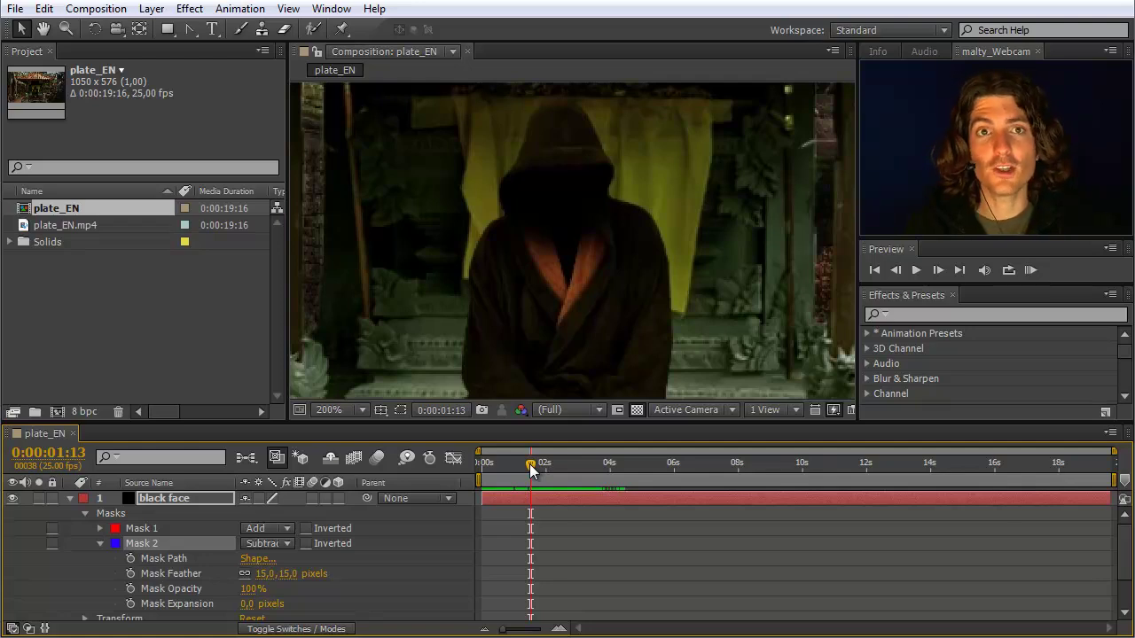
drag(529, 463, 480, 468)
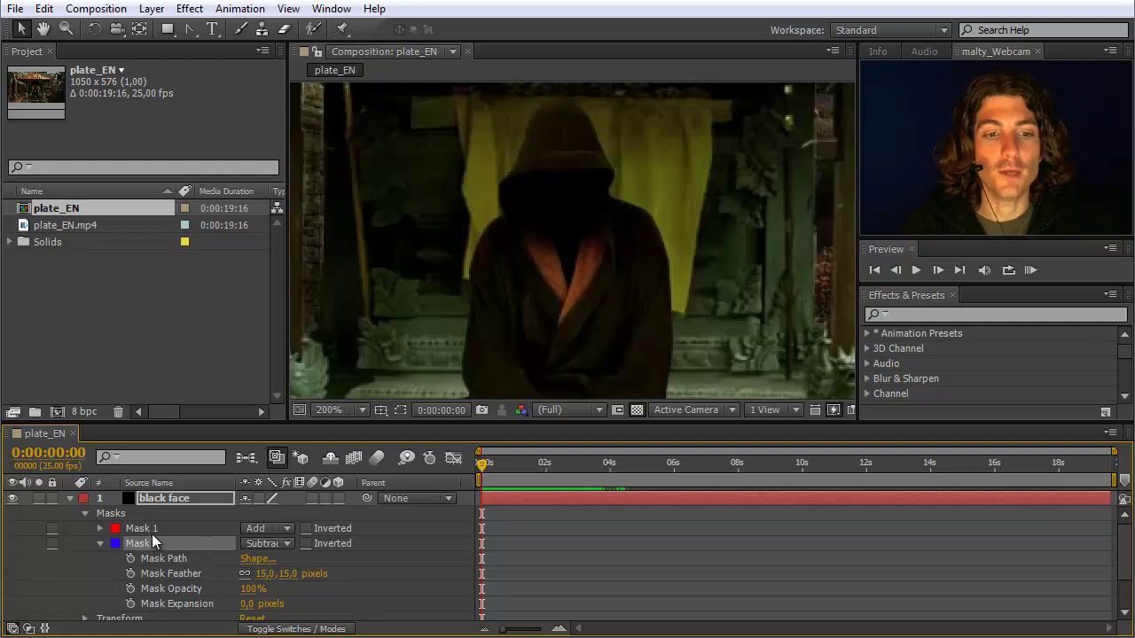
- Show the mask outlines again, expand Mask 1's properties, and select its whole Mask Path
click(400, 410)
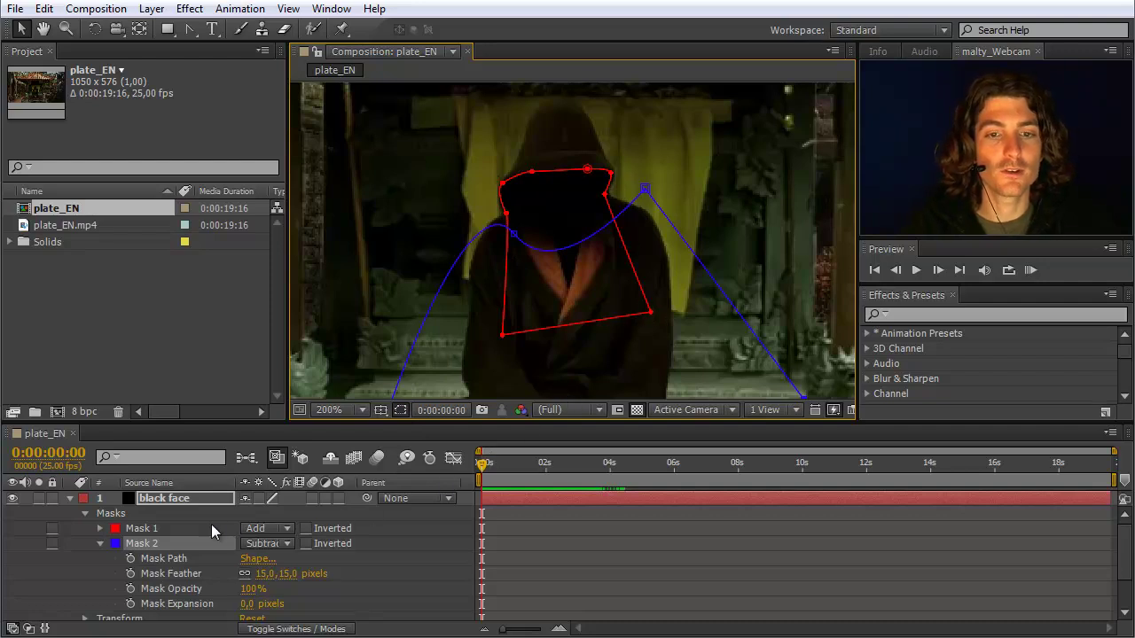
click(99, 529)
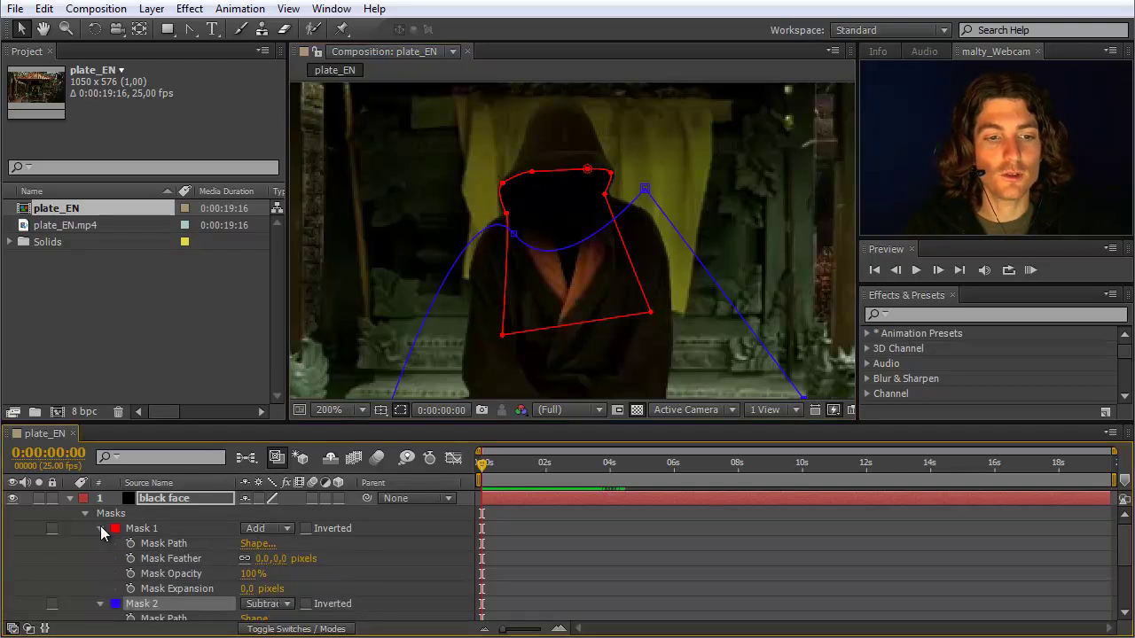
click(163, 544)
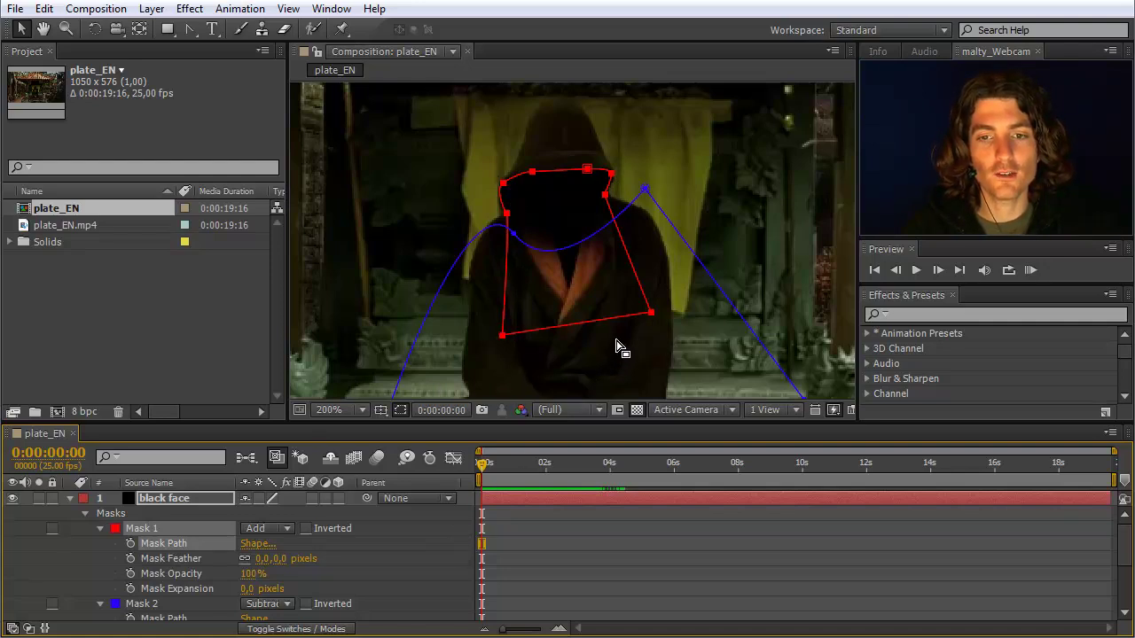
- Try shifting the whole of Mask 1 sideways off the face, and move it back over the hood opening
drag(650, 314, 635, 314)
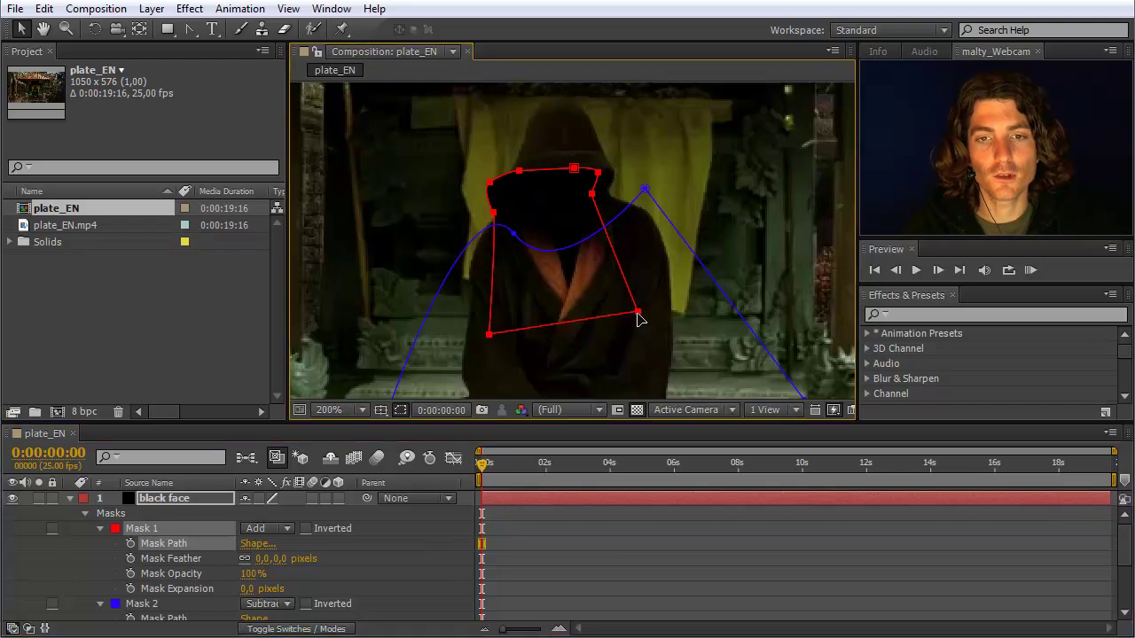
mouse_move(485, 473)
mouse_down()
mouse_move(557, 468)
mouse_move(481, 464)
mouse_up()
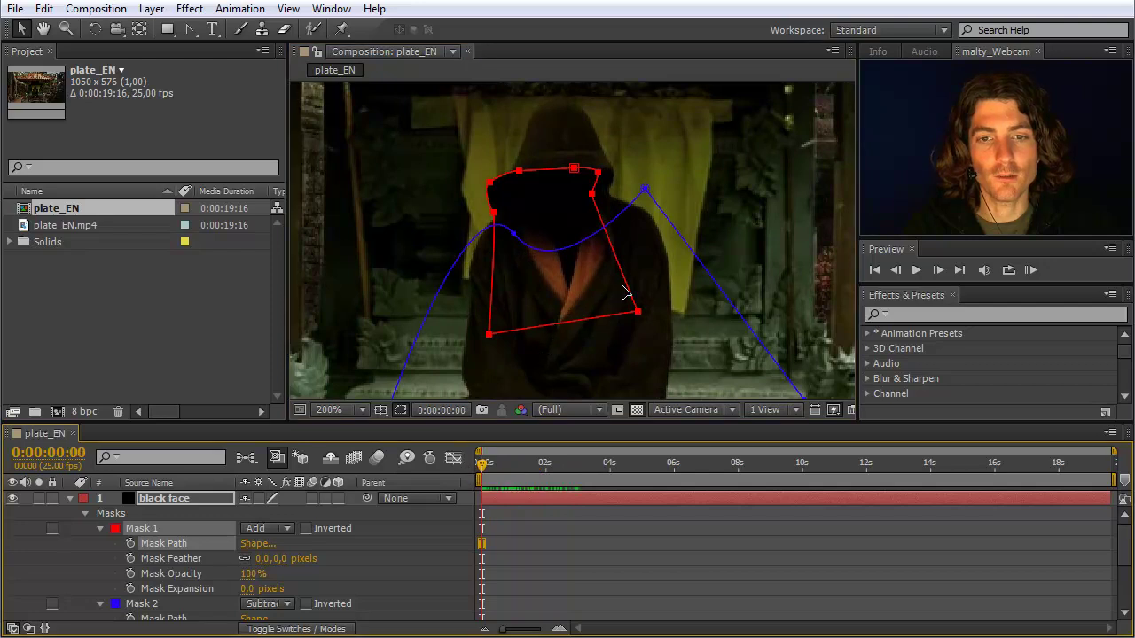
drag(632, 292, 645, 294)
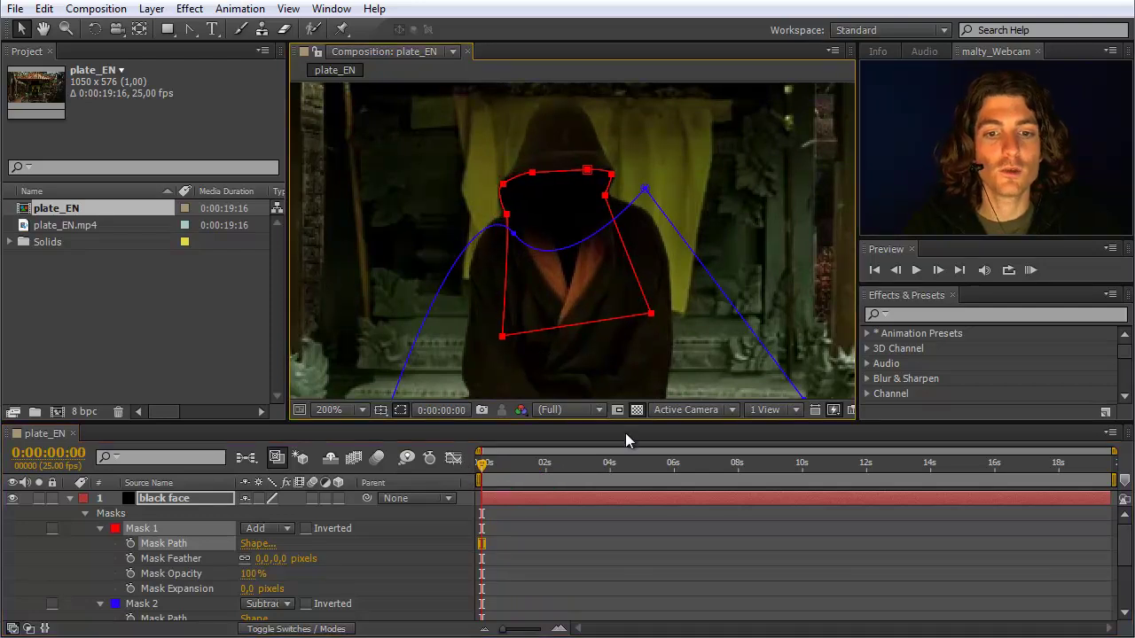
- Enable Mask Path keyframing for Mask 1 at 0:00:00:00, and at 0:00:03:01 move its upper vertices down to match the lowered hood
click(130, 544)
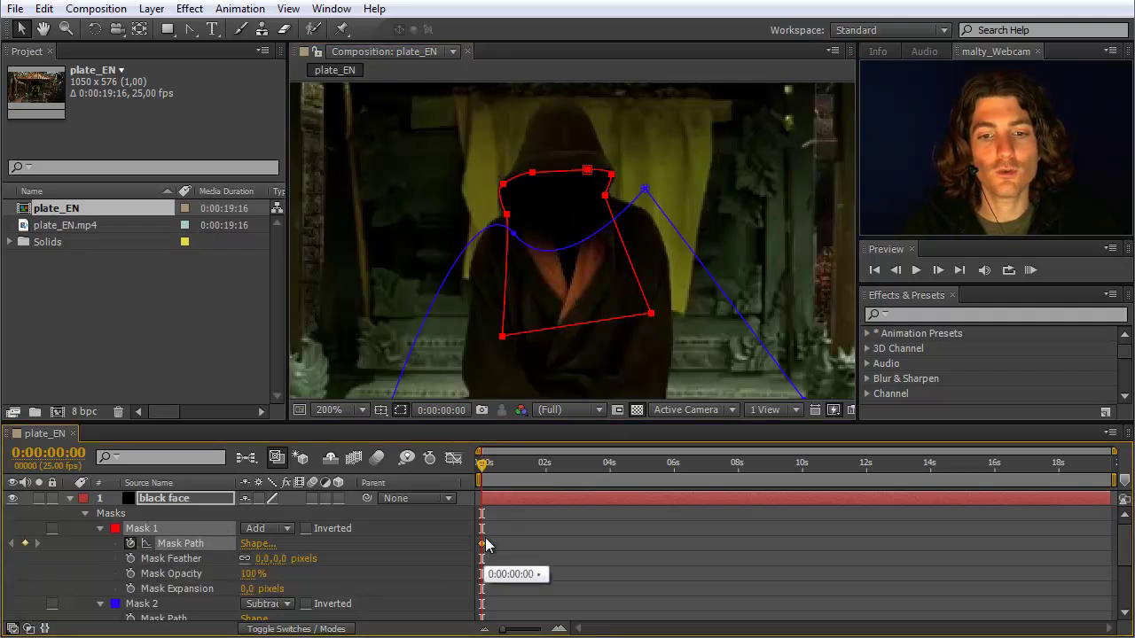
drag(486, 464, 580, 474)
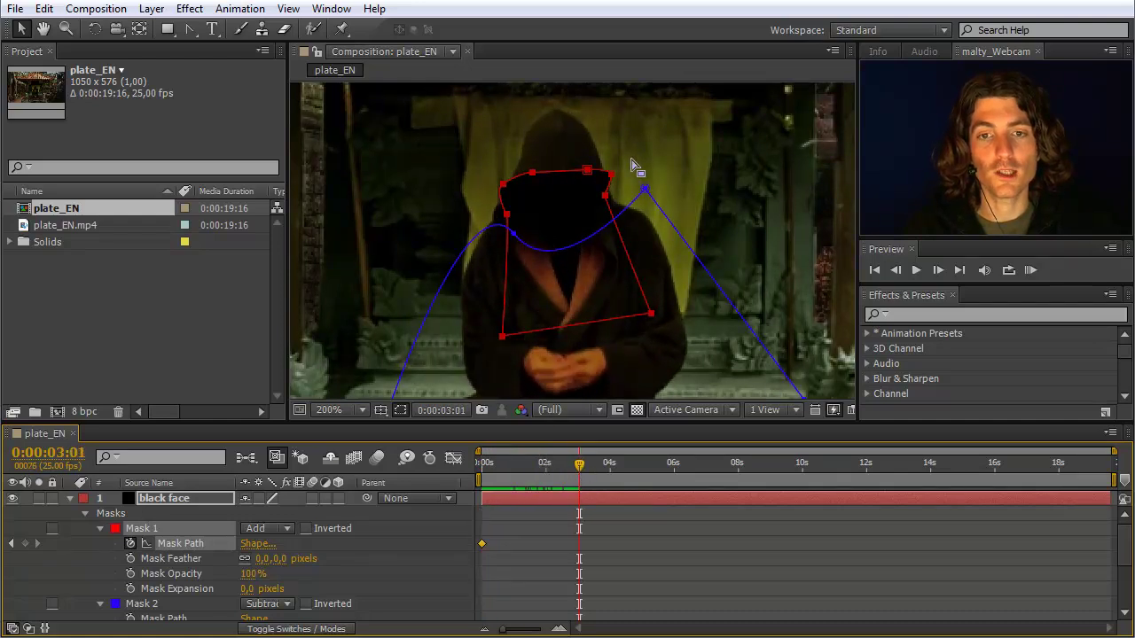
click(587, 173)
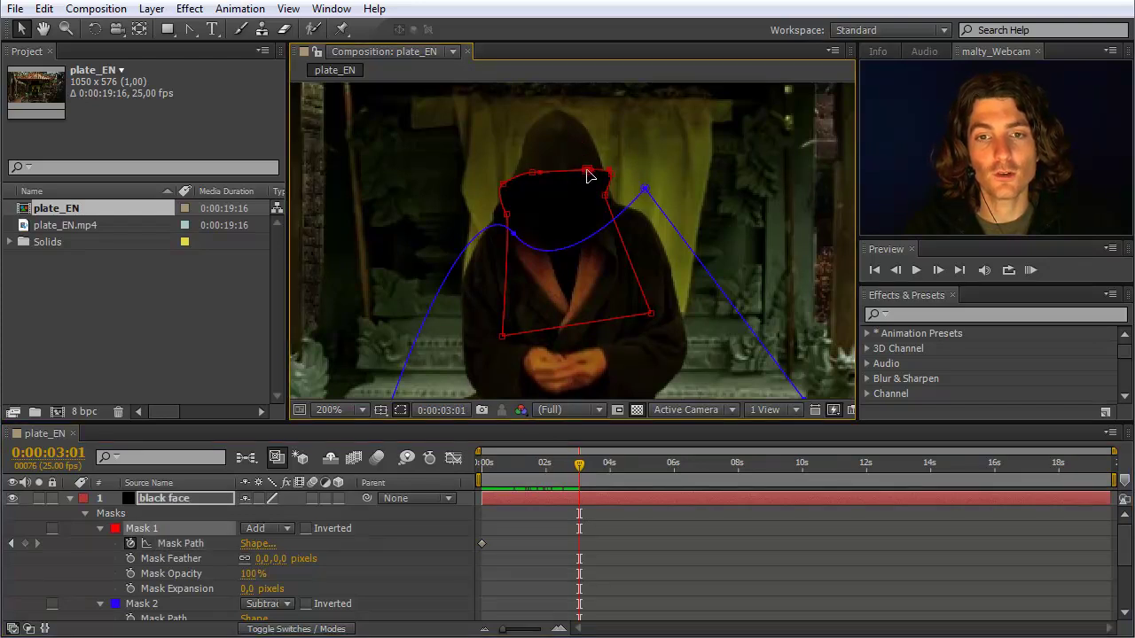
click(532, 173)
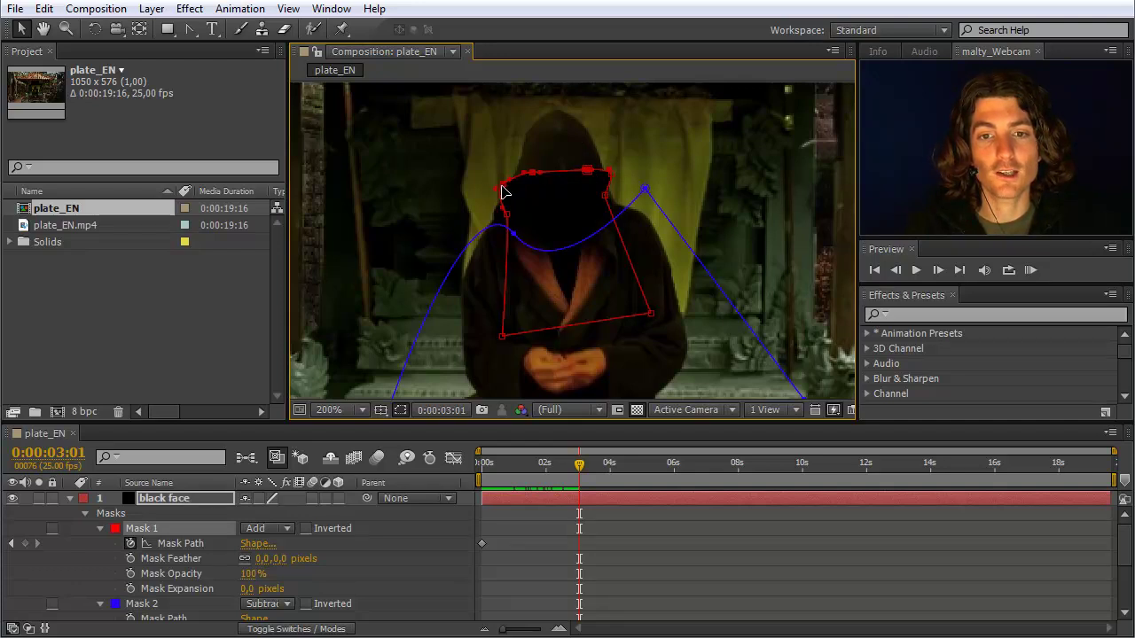
click(508, 216)
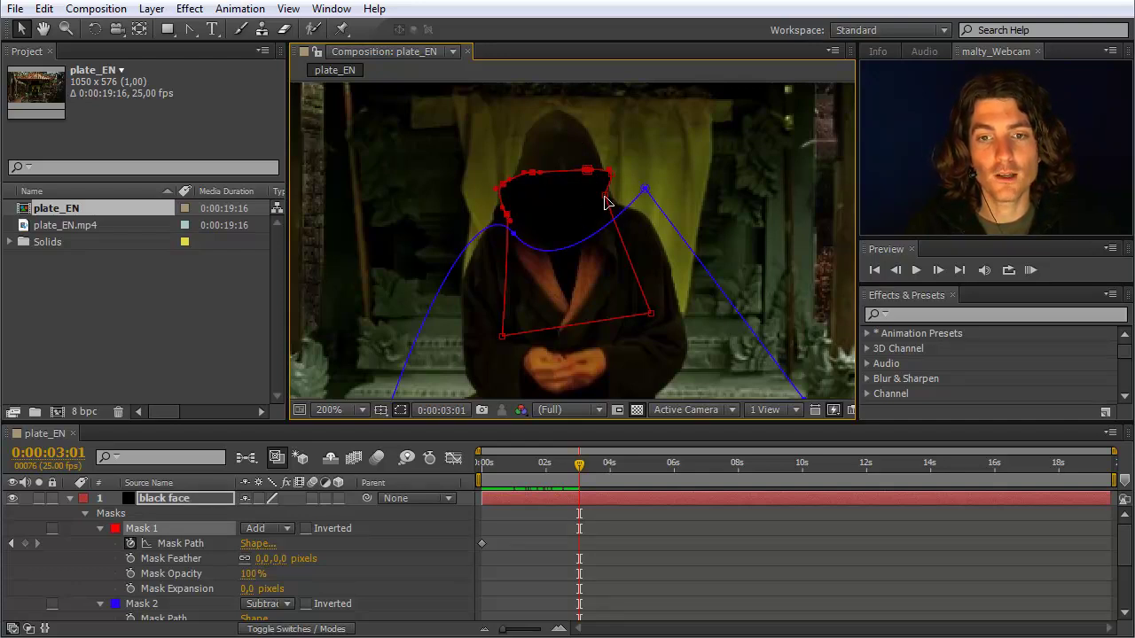
drag(612, 182, 618, 217)
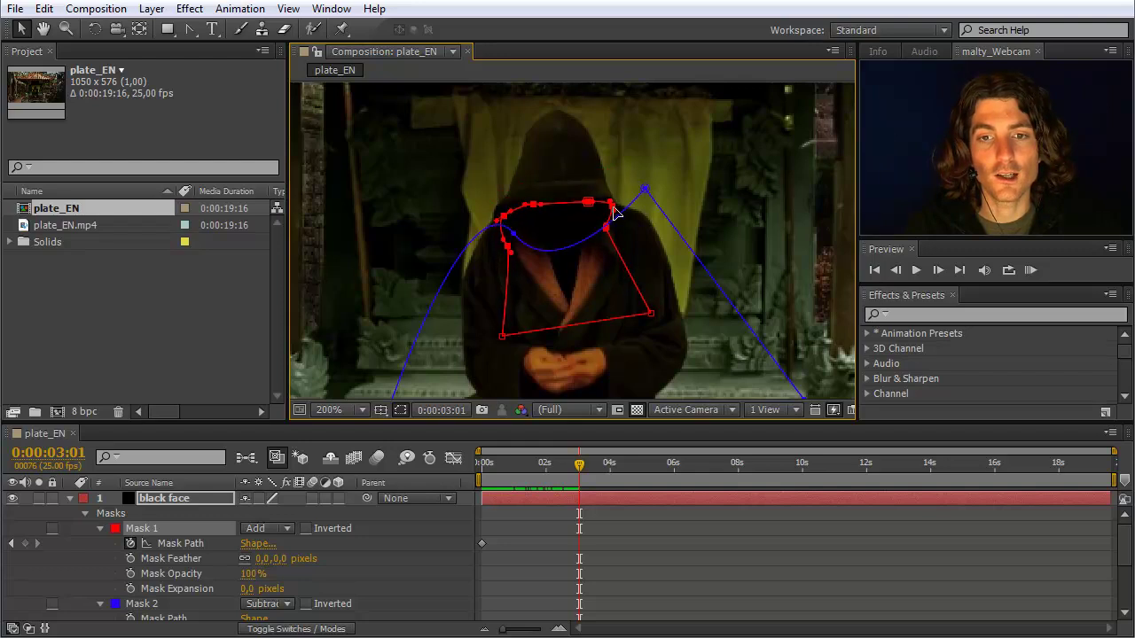
click(667, 282)
- At 0:00:01:10, move the whole of Mask 1 up over the exposed face and rotate it clockwise
drag(578, 474, 526, 472)
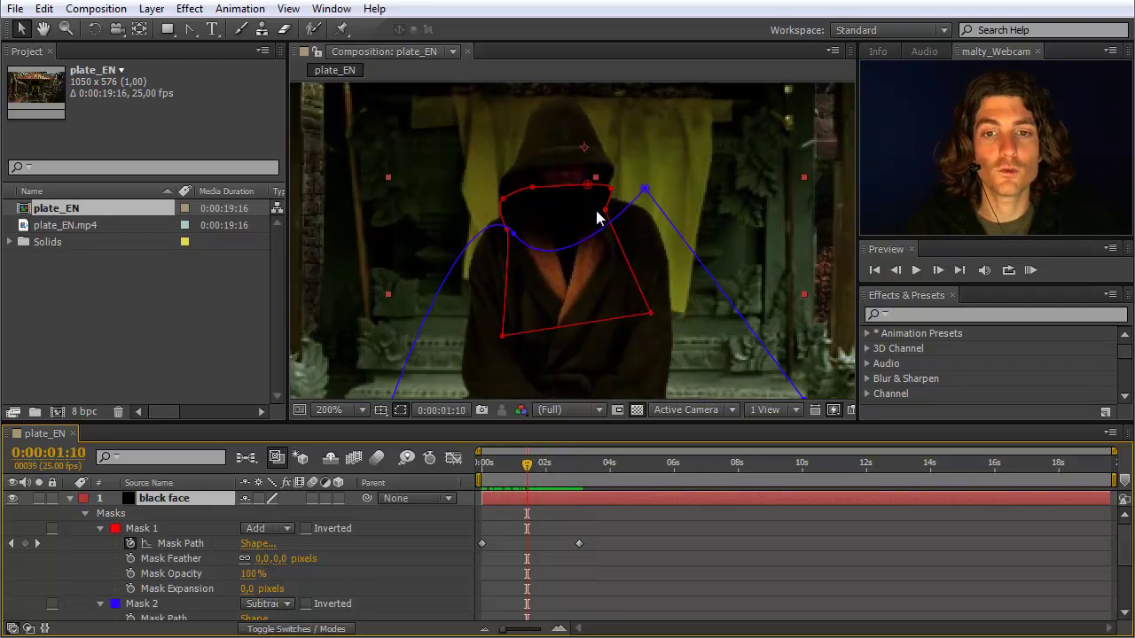
click(550, 192)
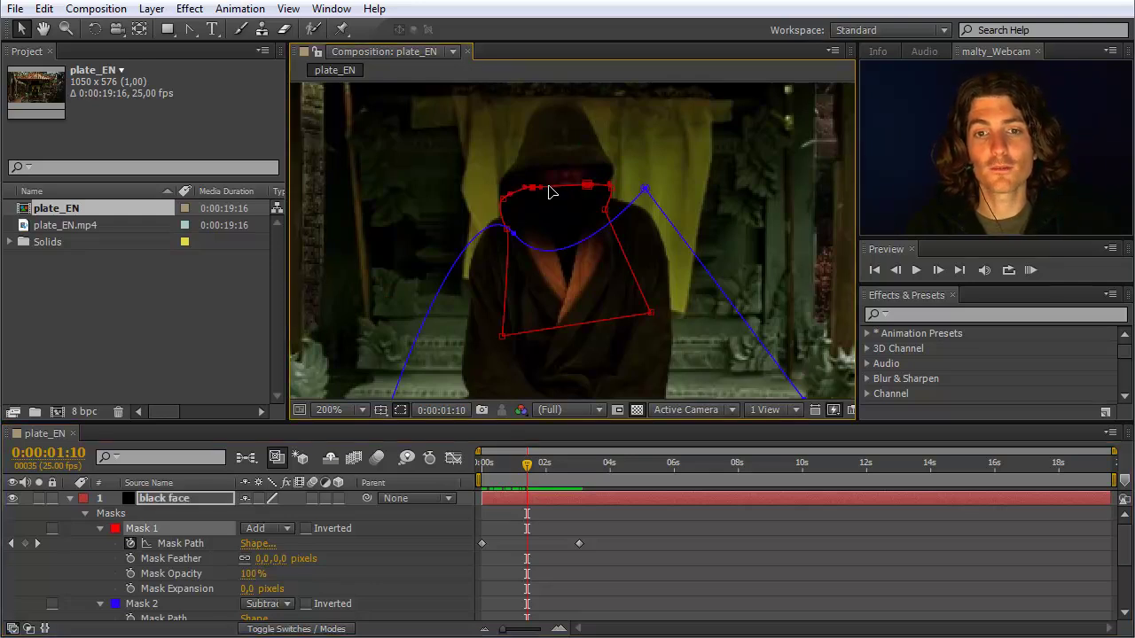
double_click(554, 192)
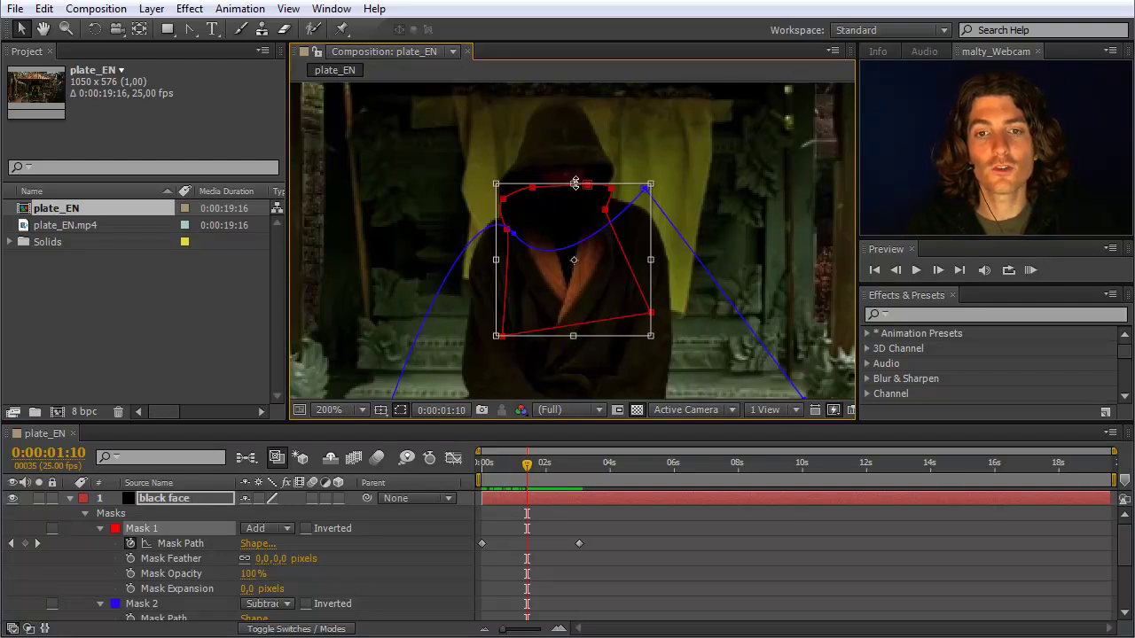
mouse_move(576, 180)
mouse_down()
mouse_move(576, 159)
mouse_move(579, 169)
mouse_up()
drag(652, 168, 677, 170)
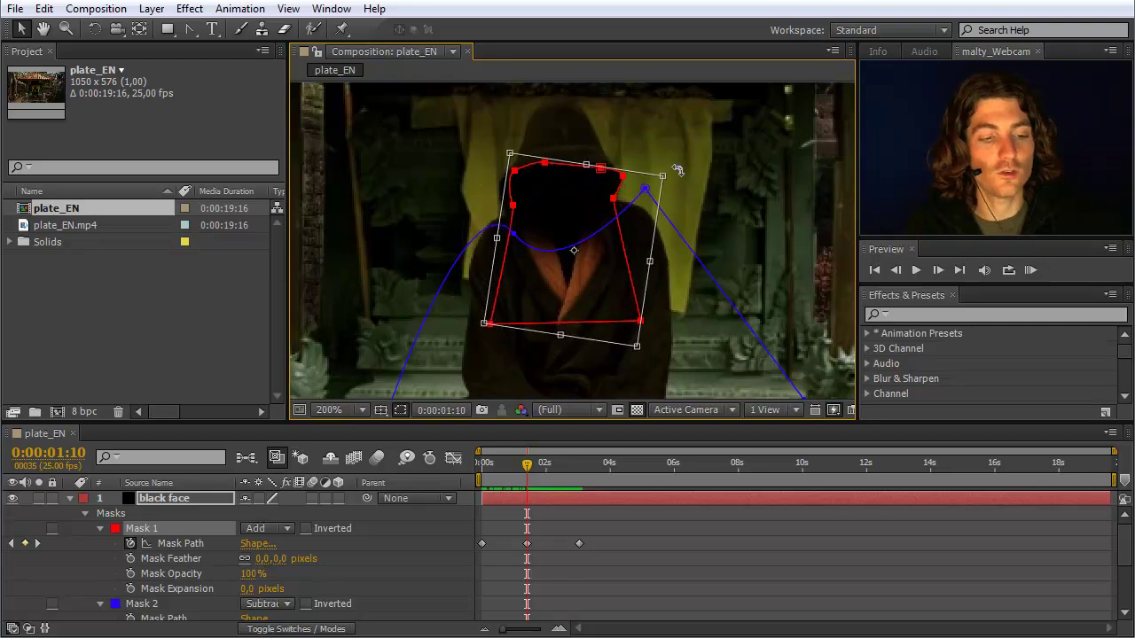
key(Return)
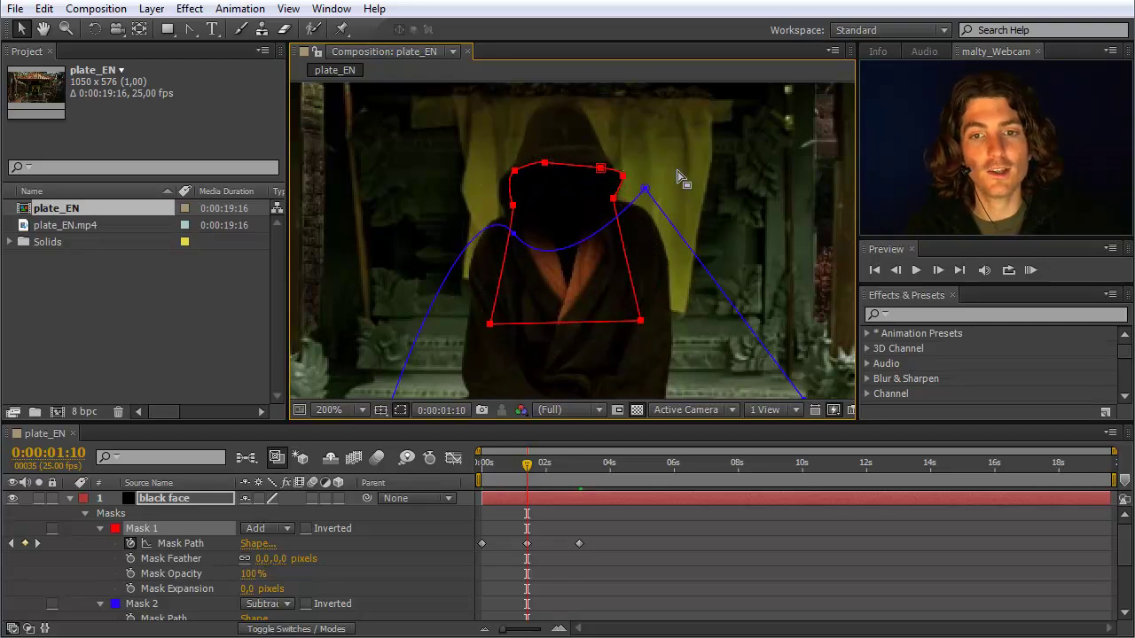
- Rotate Mask 1 counterclockwise to line up with the raised hood, and check the mask's motion around 0:00:00:16
double_click(614, 174)
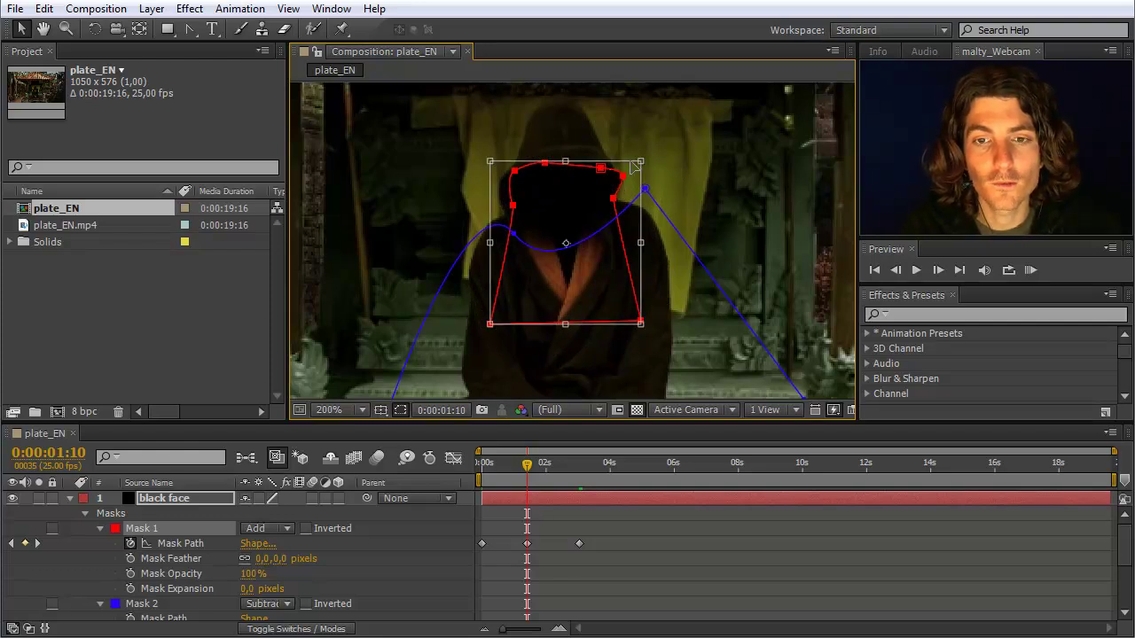
drag(654, 156, 641, 156)
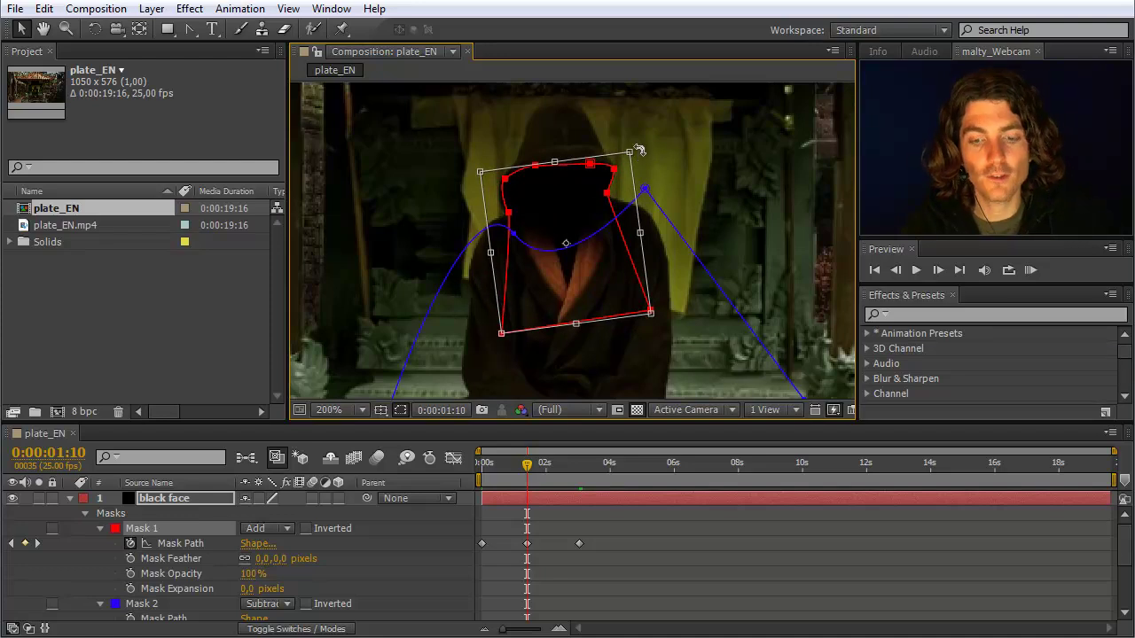
key(Return)
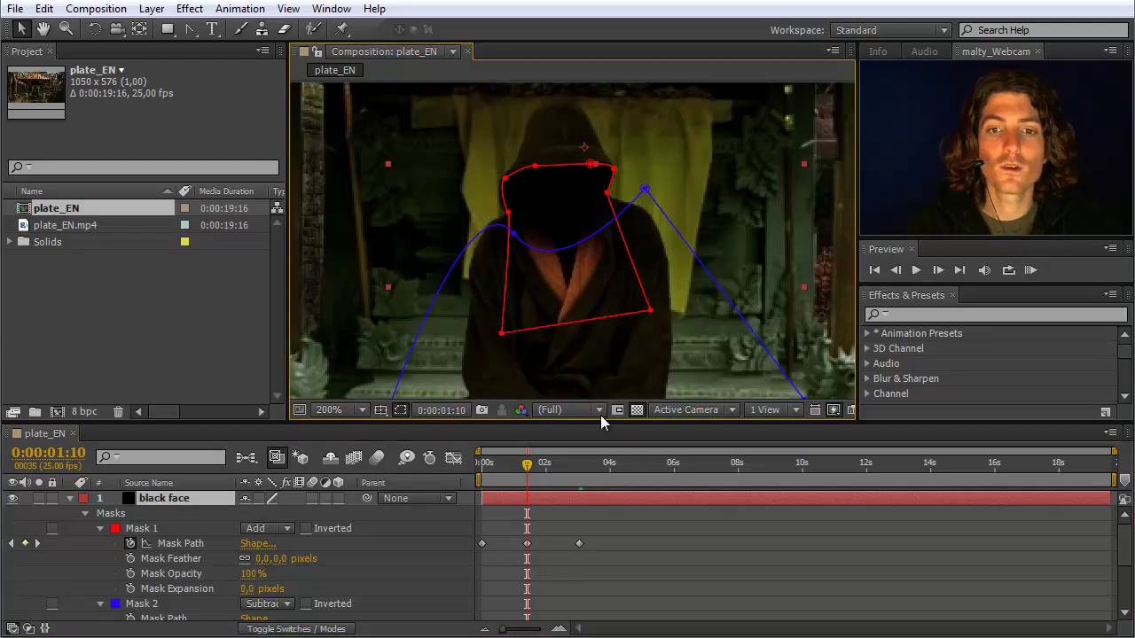
drag(527, 467, 503, 480)
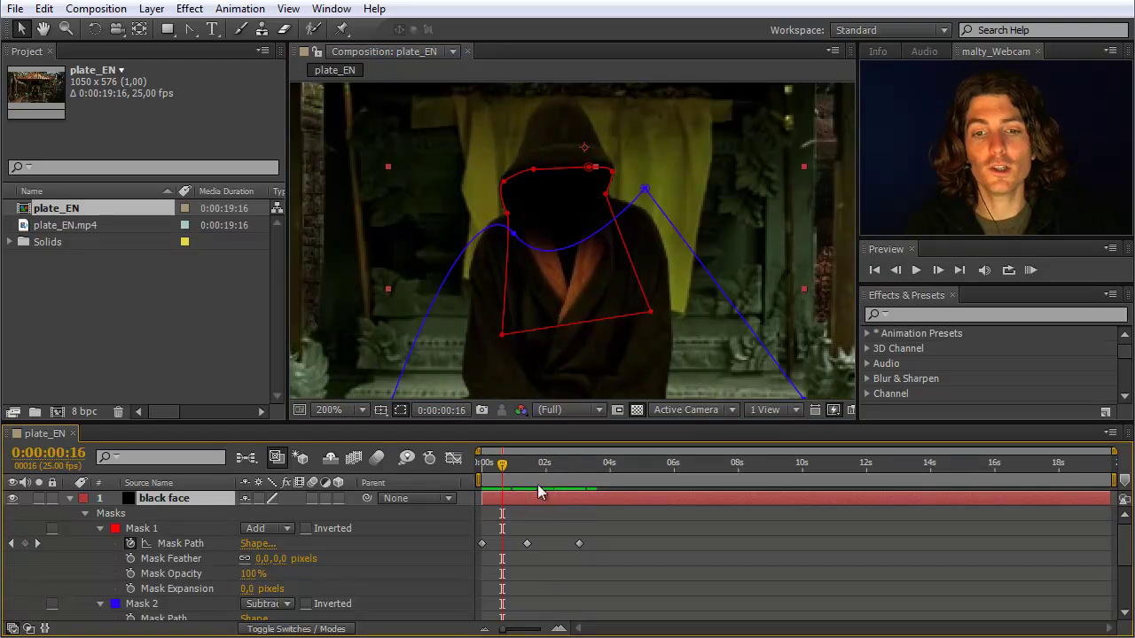
mouse_move(501, 473)
mouse_down()
mouse_move(557, 474)
mouse_move(504, 473)
mouse_up()
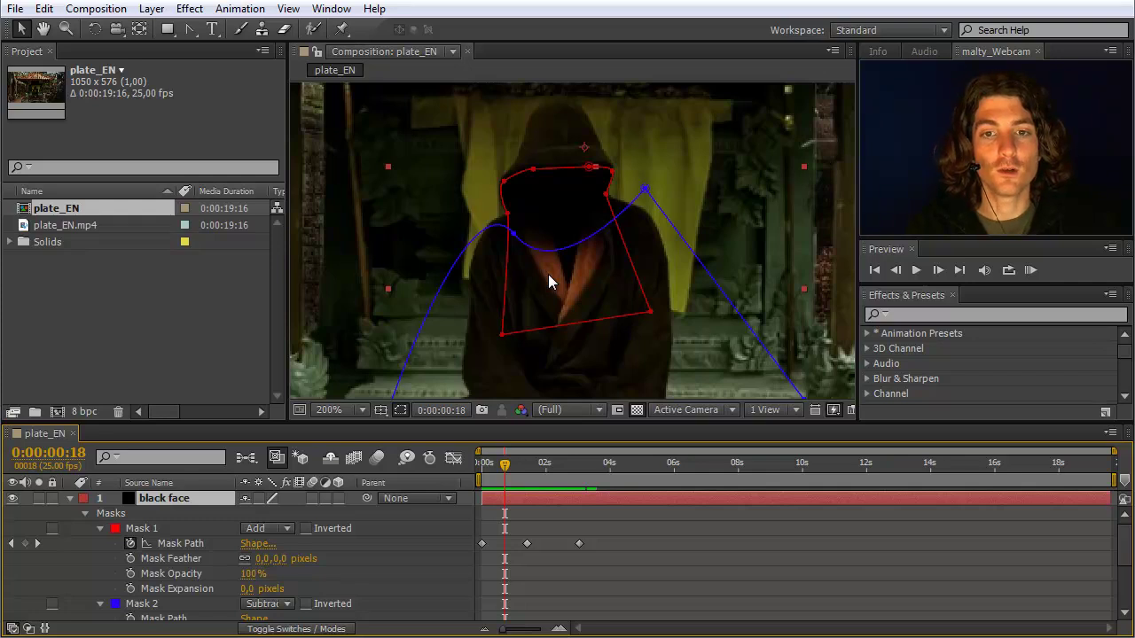
- Show the whole frame, collapse the black face layer, and add a new adjustment layer above it
scroll(547, 274, down, 3)
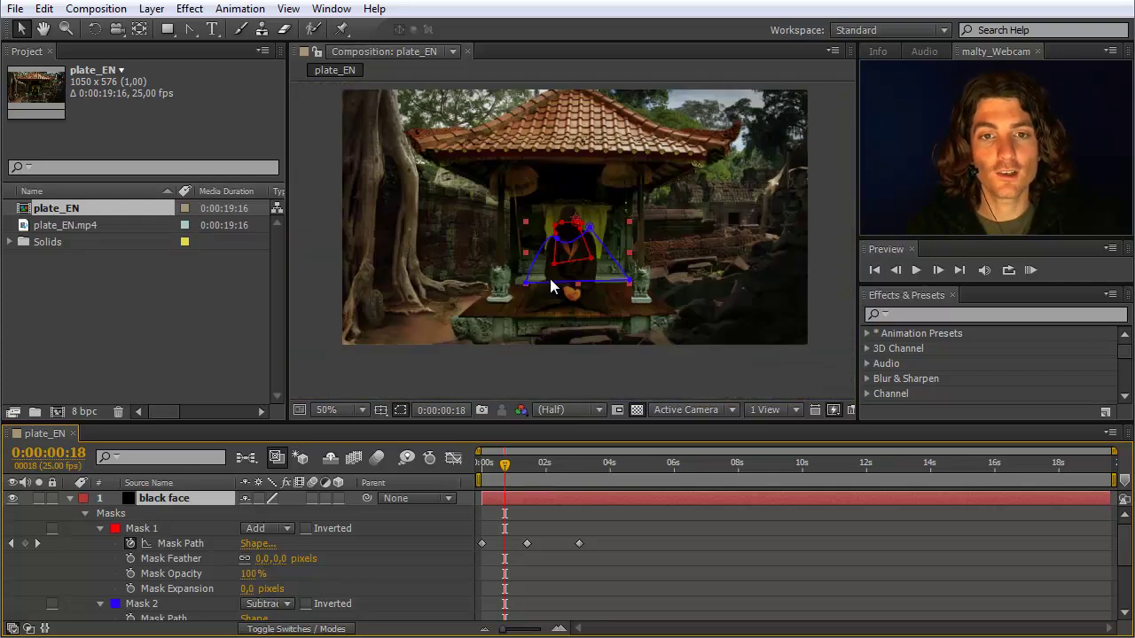
click(152, 8)
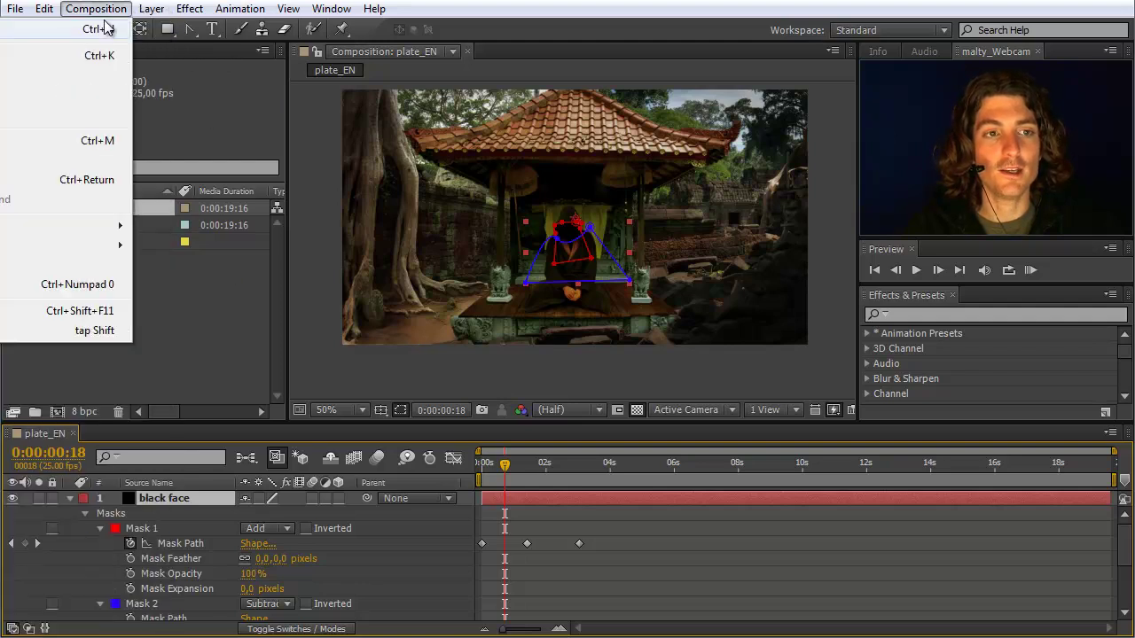
click(228, 69)
click(69, 497)
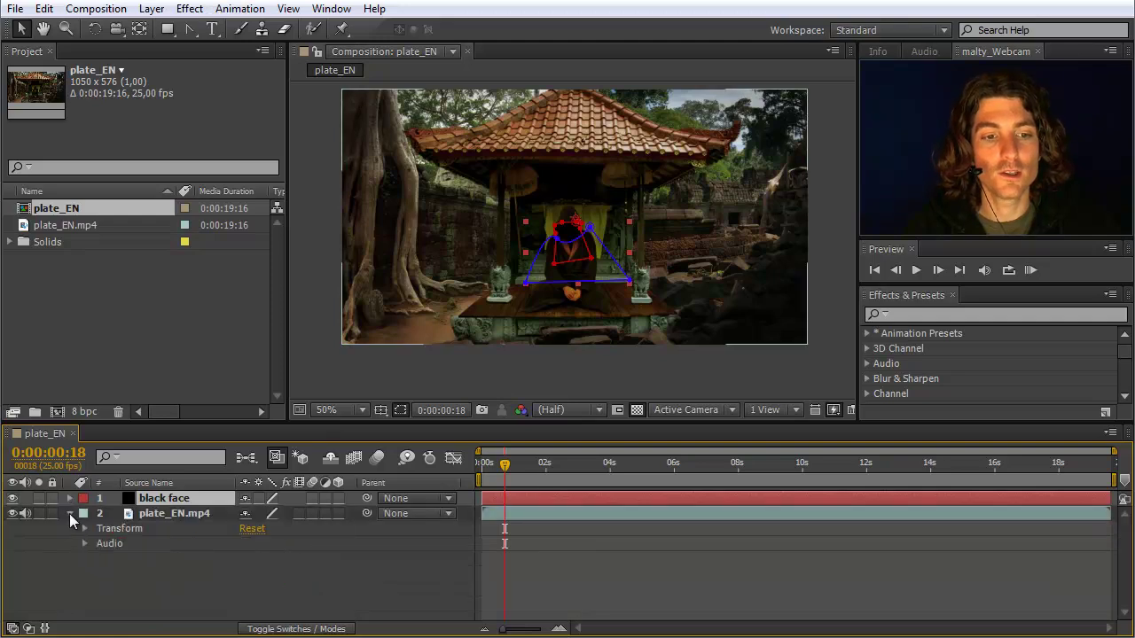
right_click(175, 587)
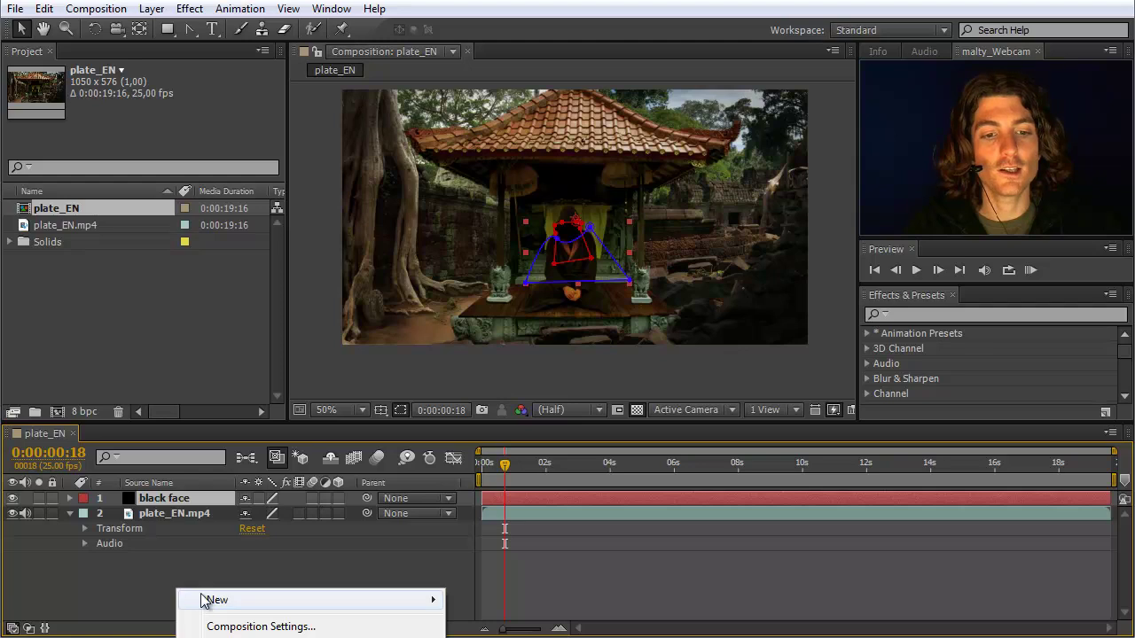
mouse_move(213, 601)
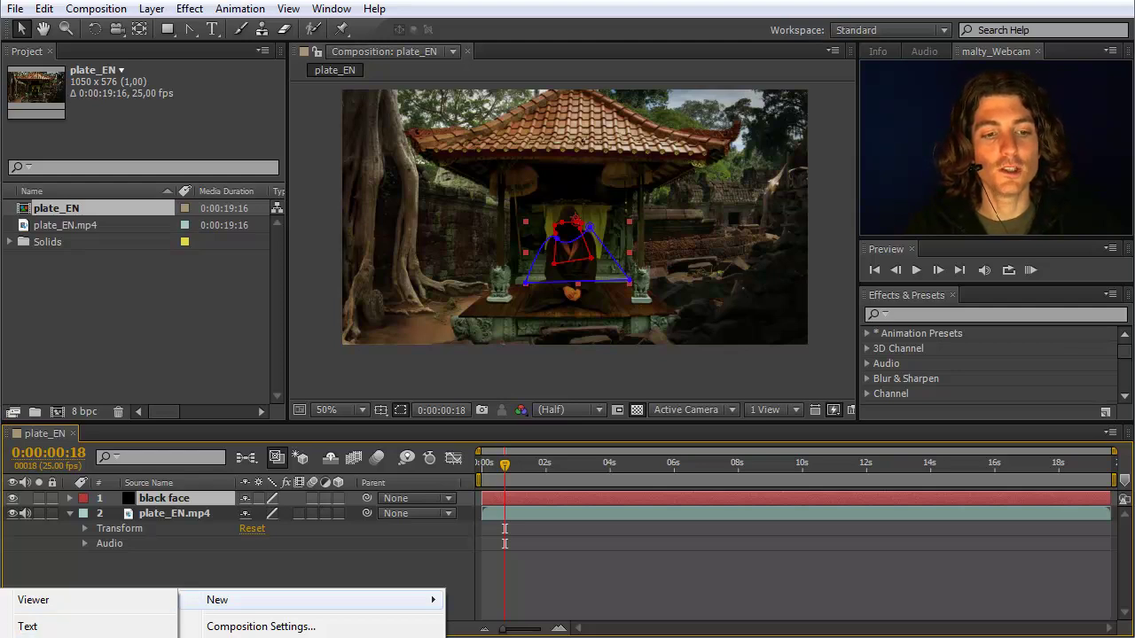
key(ctrl+alt+y)
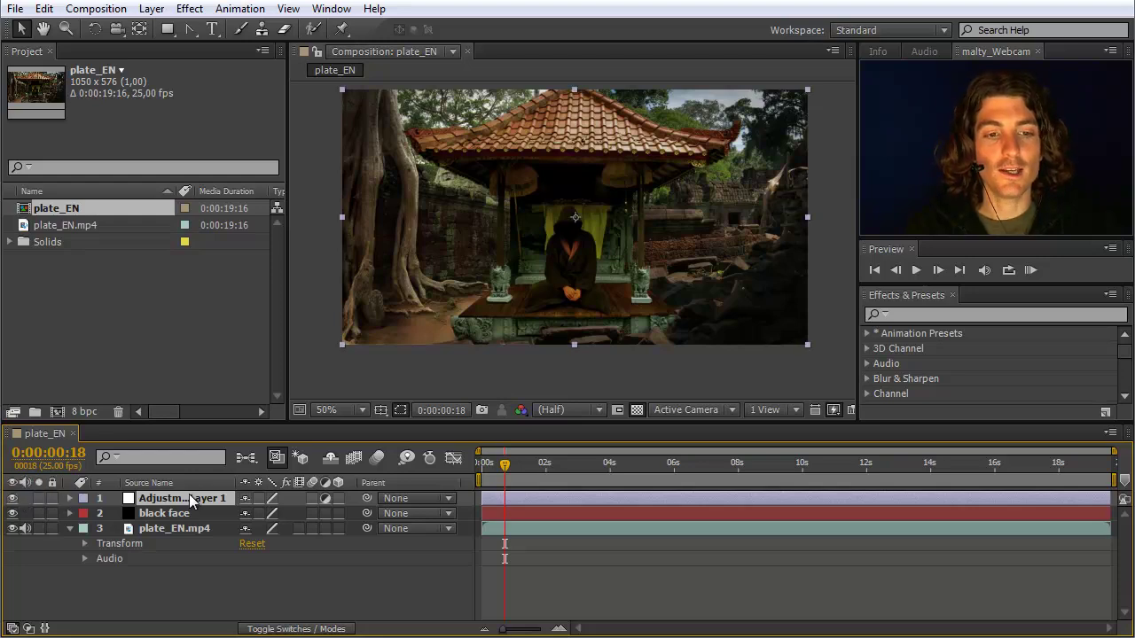
- Find the Curves effect and apply it to the adjustment layer
click(925, 314)
text(cur)
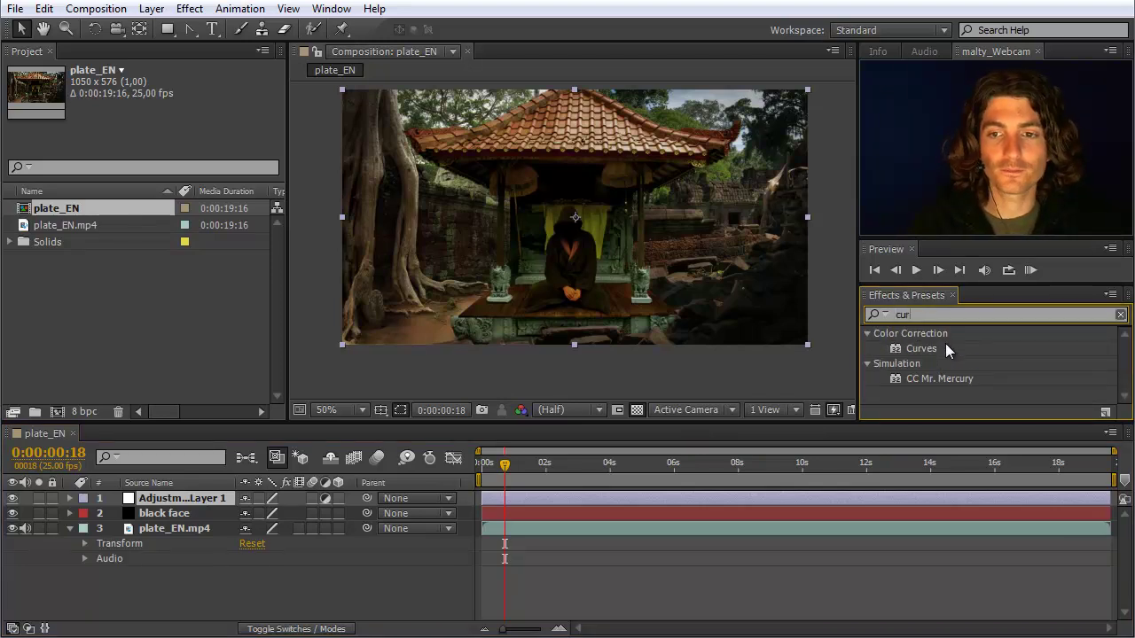
click(926, 349)
drag(925, 344, 216, 495)
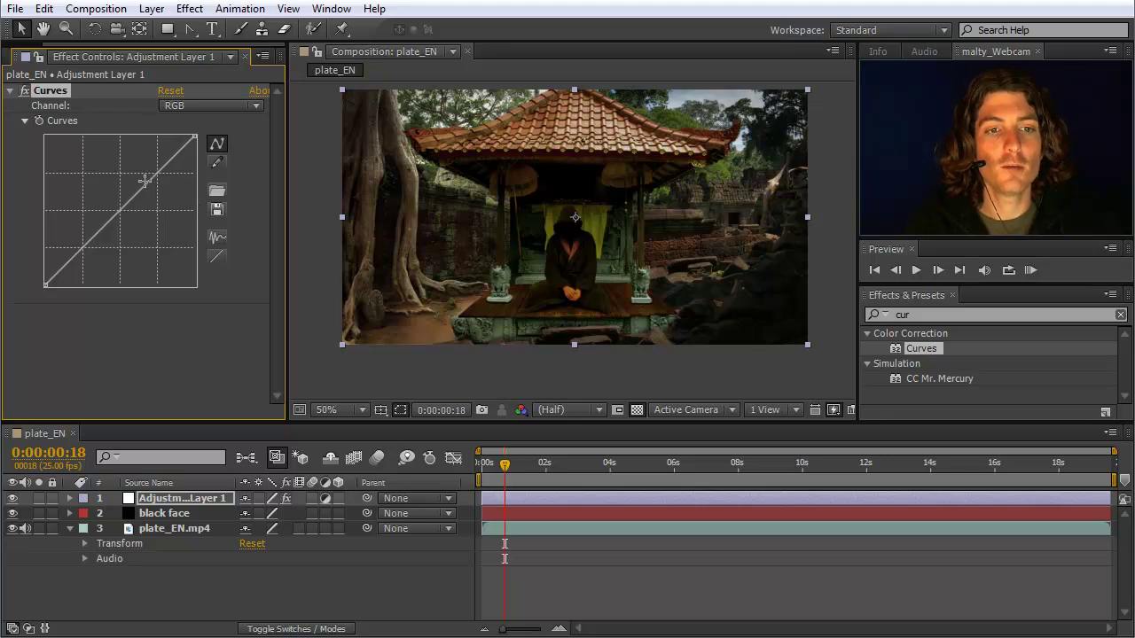
- Darken the image by lowering the curve's white point and bending its midtones down, and compare with the adjustment layer hidden and shown
drag(195, 135, 222, 217)
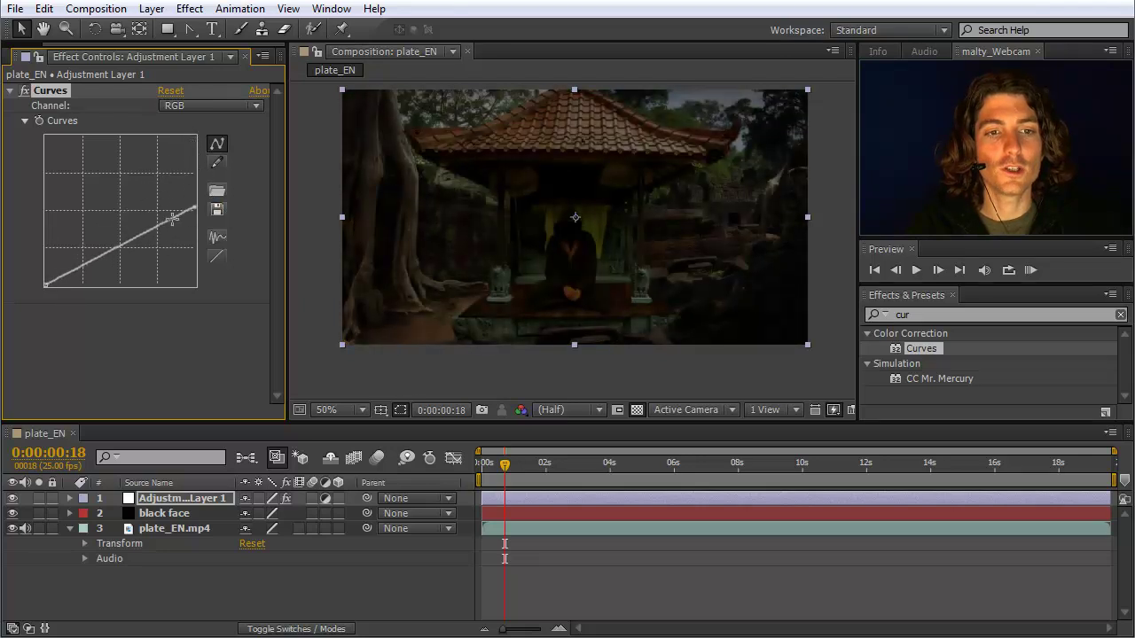
drag(143, 231, 163, 252)
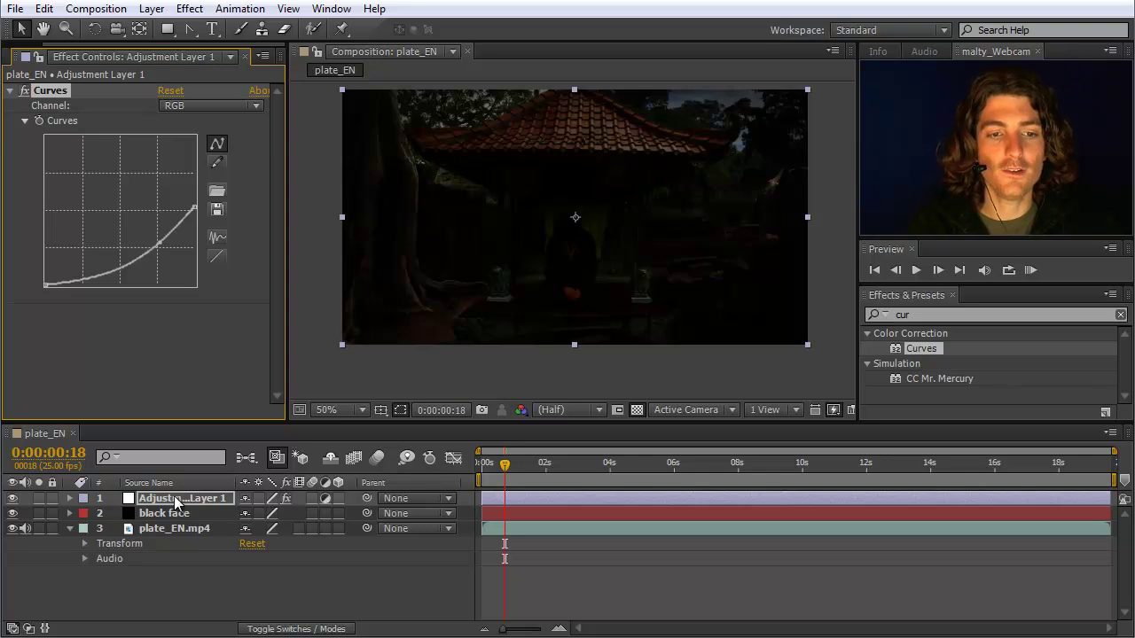
click(146, 499)
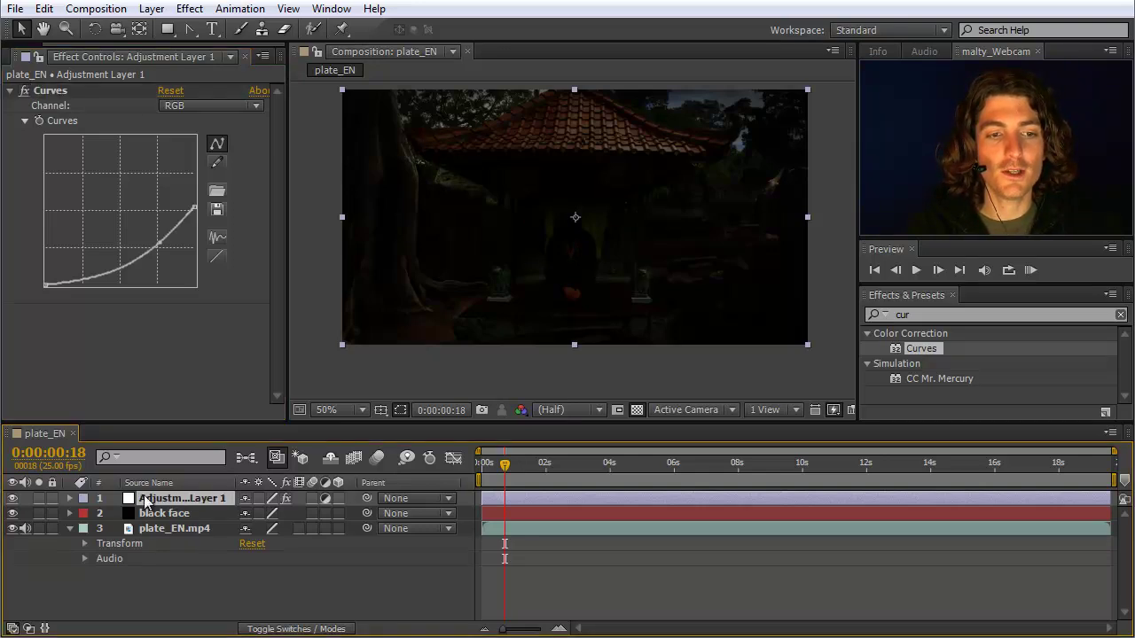
click(12, 499)
click(13, 500)
click(13, 500)
click(12, 500)
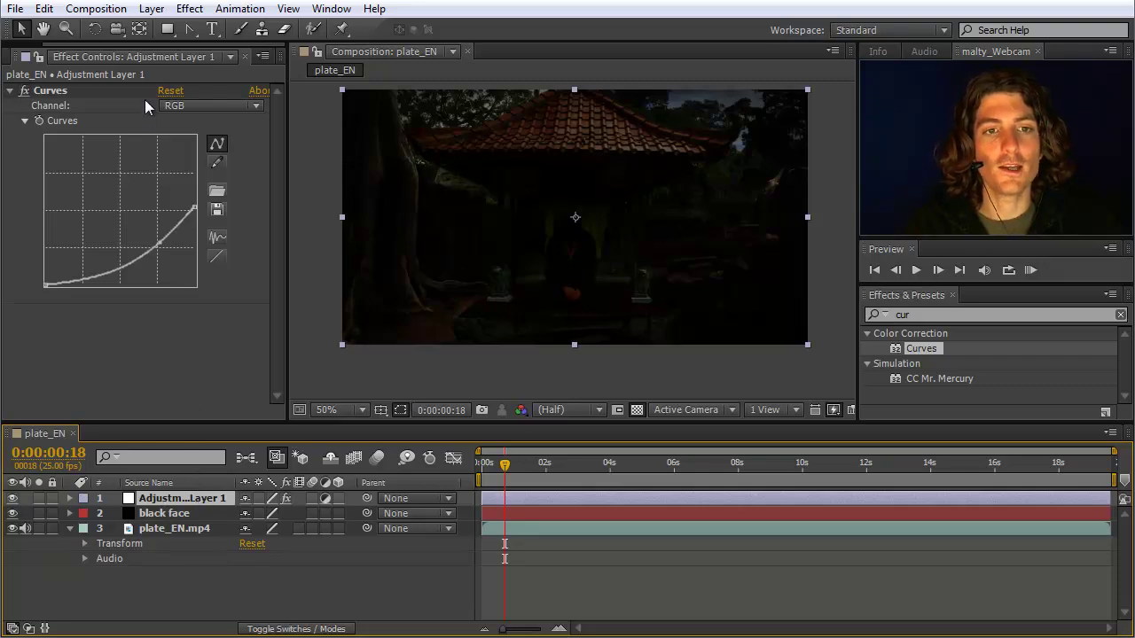
- Choose the Ellipse Tool for masking the selected adjustment layer
click(193, 31)
click(256, 36)
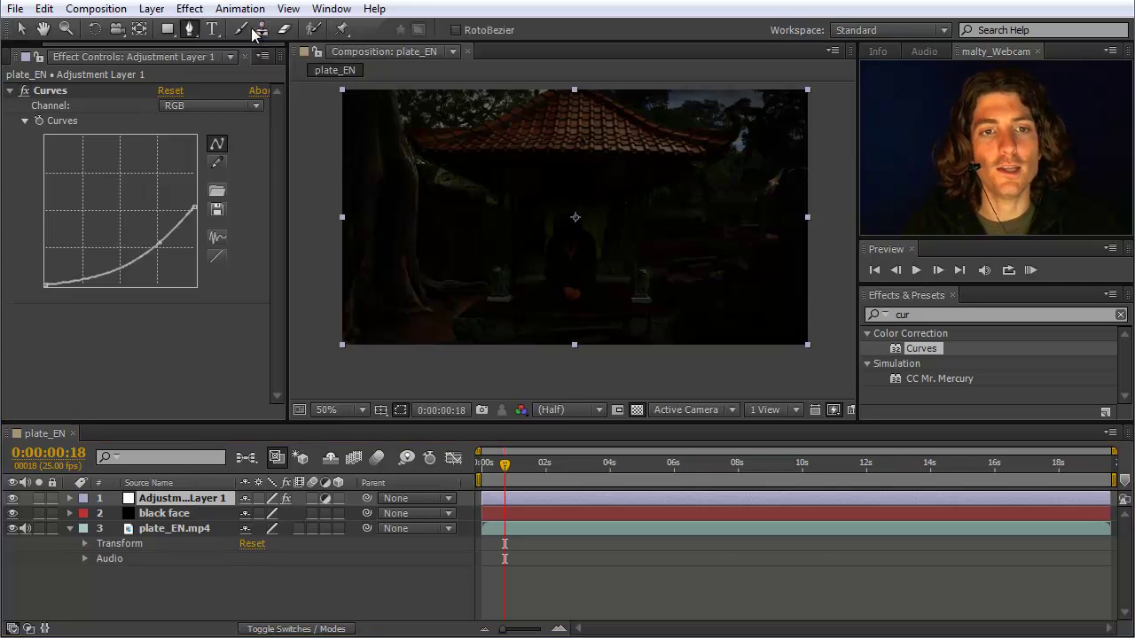
click(168, 32)
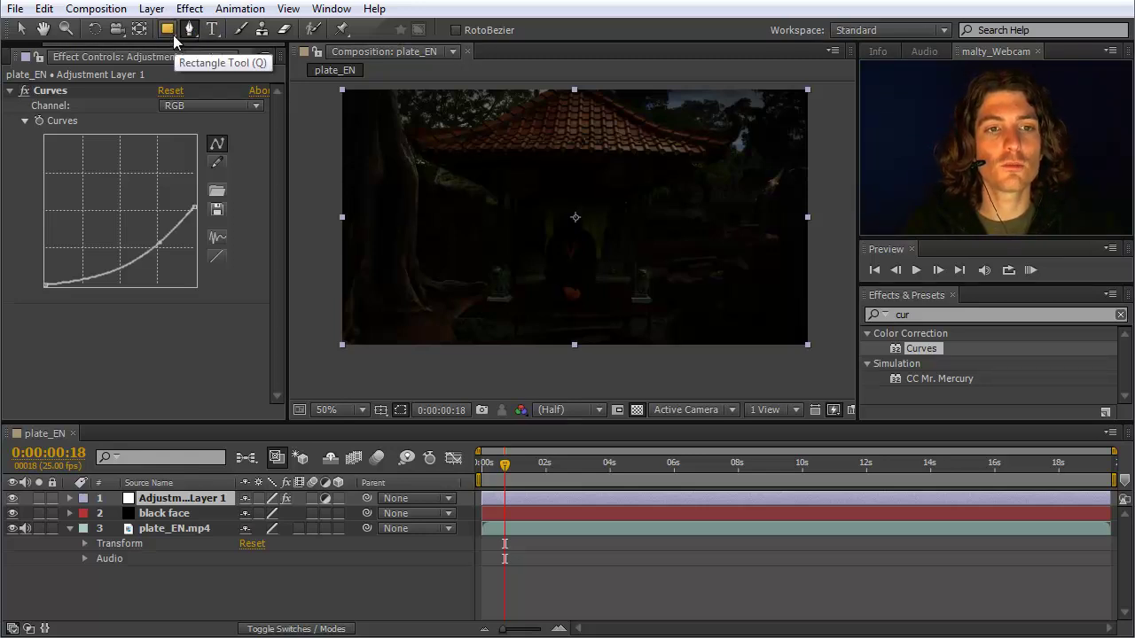
click(173, 35)
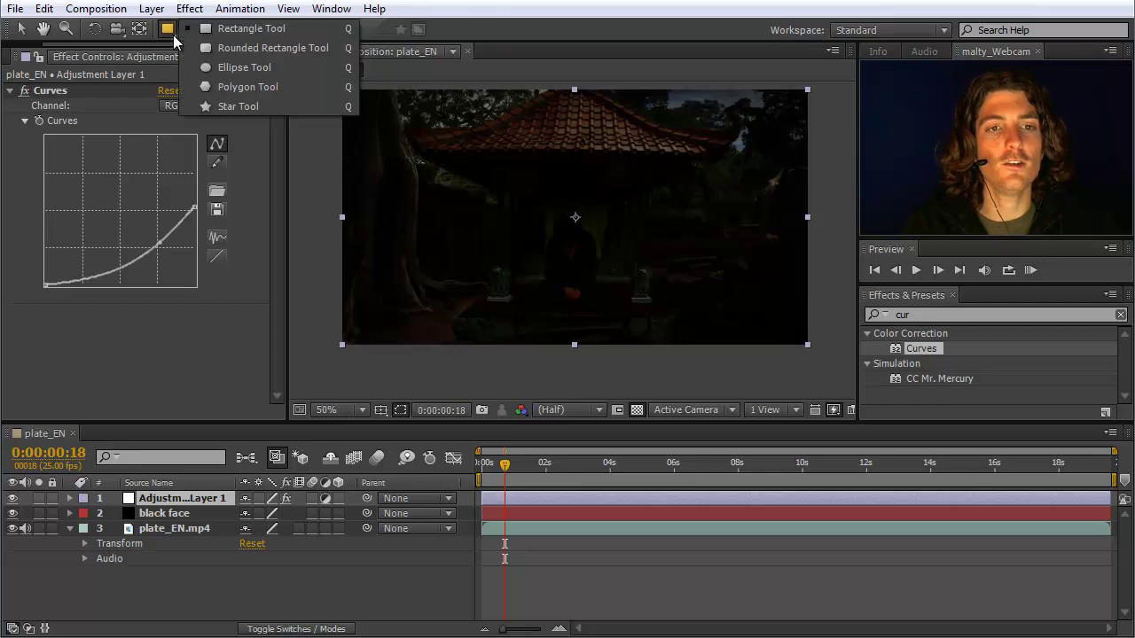
click(227, 66)
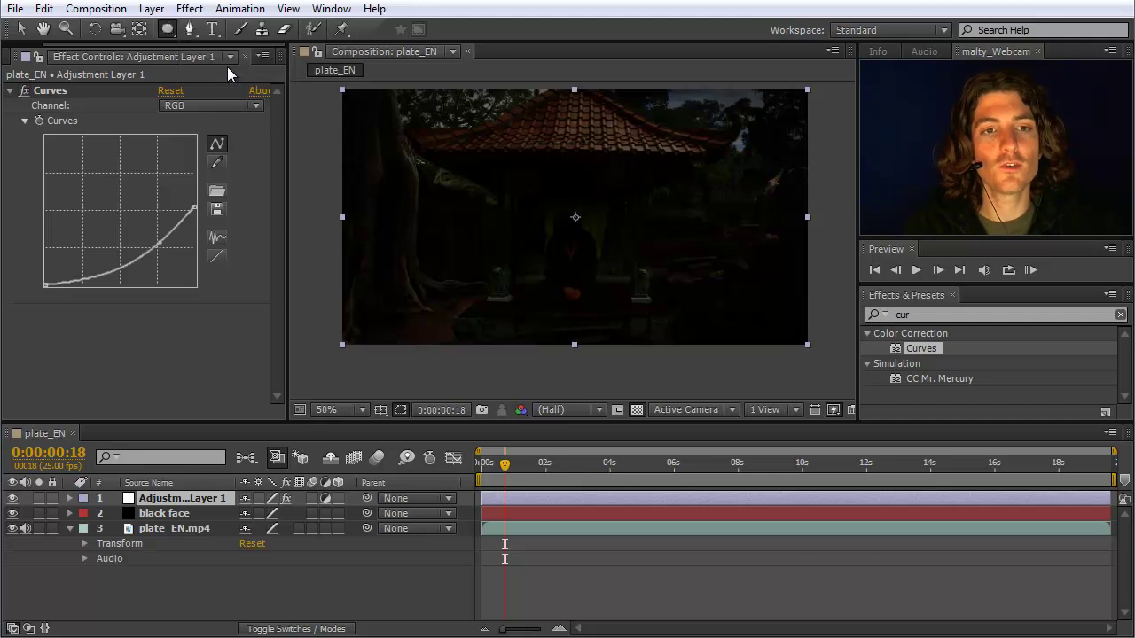
- Try drawing a freehand elliptical mask over the temple on the adjustment layer, and undo it
click(458, 148)
drag(458, 148, 771, 321)
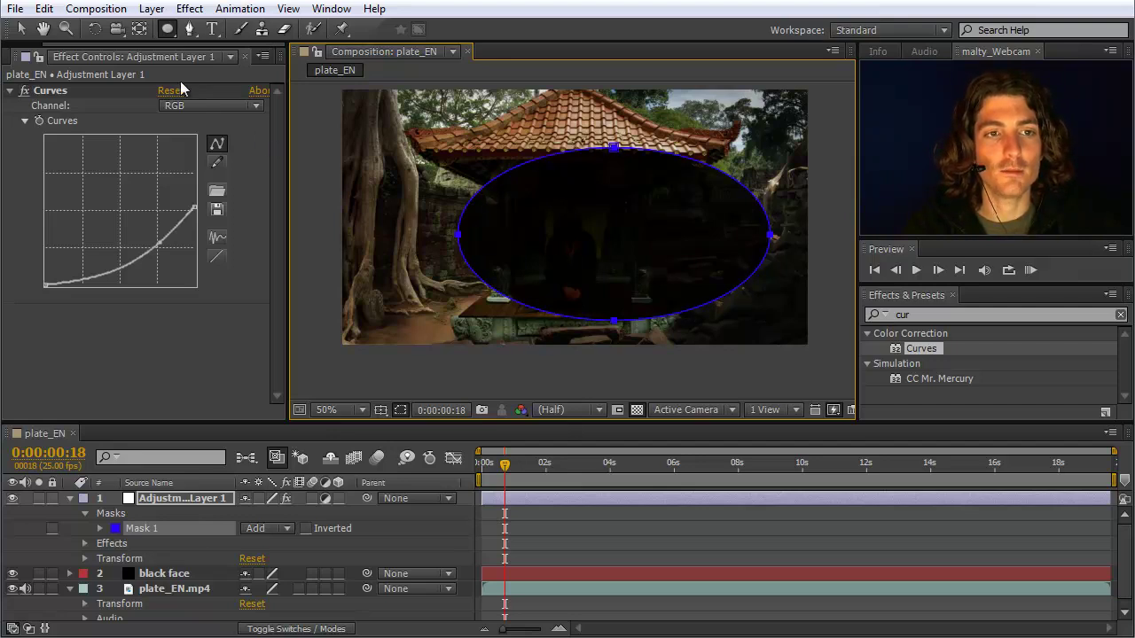
click(44, 7)
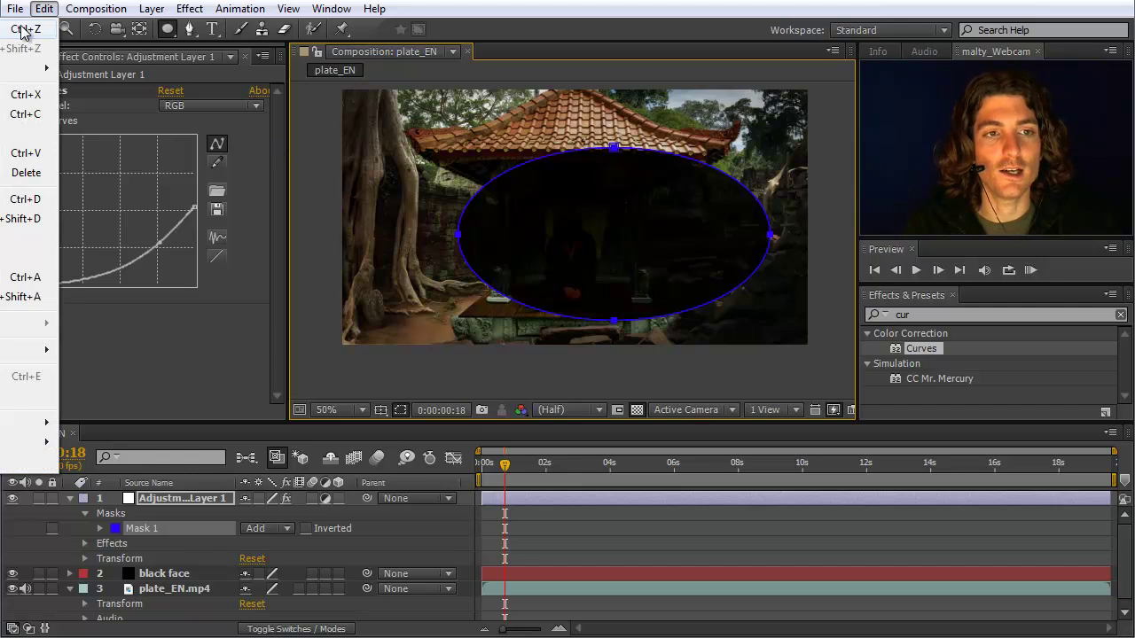
click(25, 32)
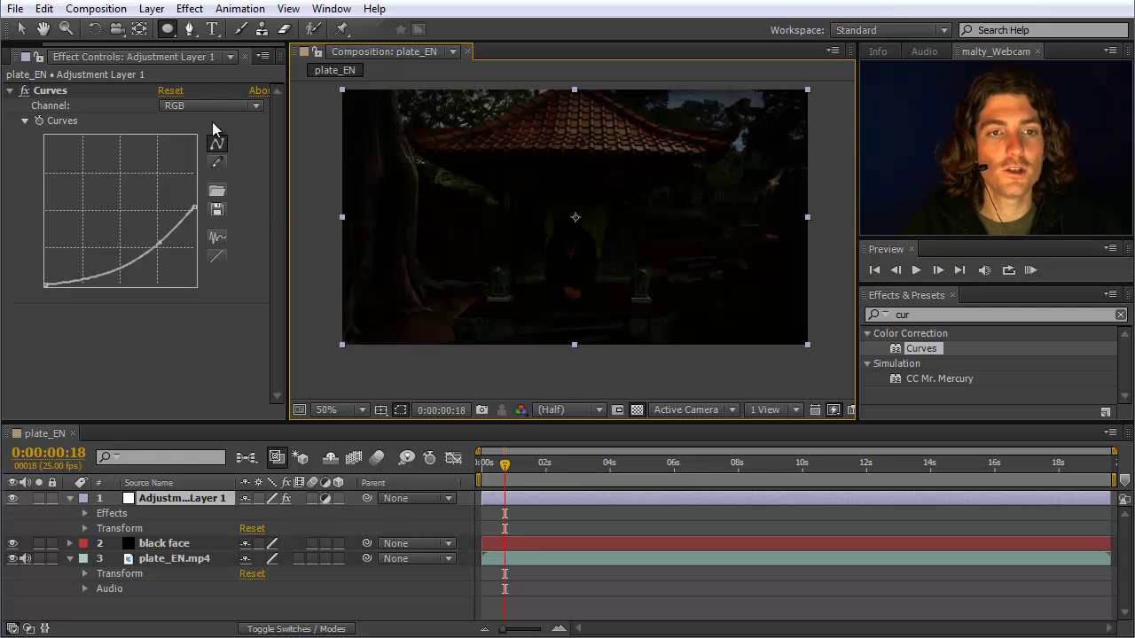
- Add an elliptical mask filling the entire frame to the adjustment layer, and hide the mask outlines
double_click(168, 28)
key(v)
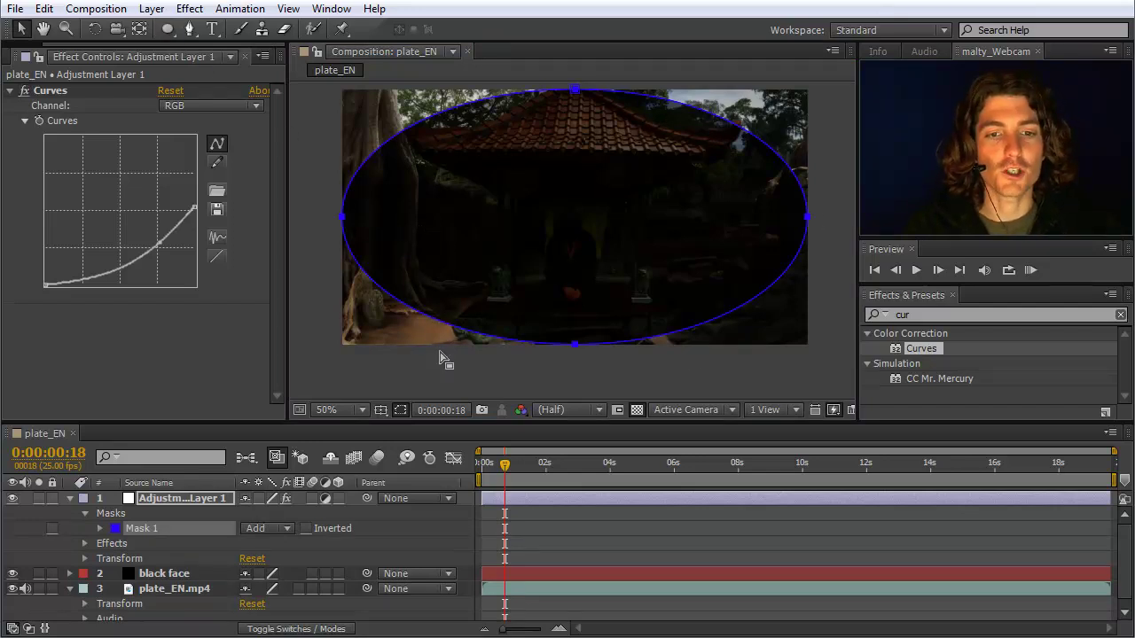
click(399, 408)
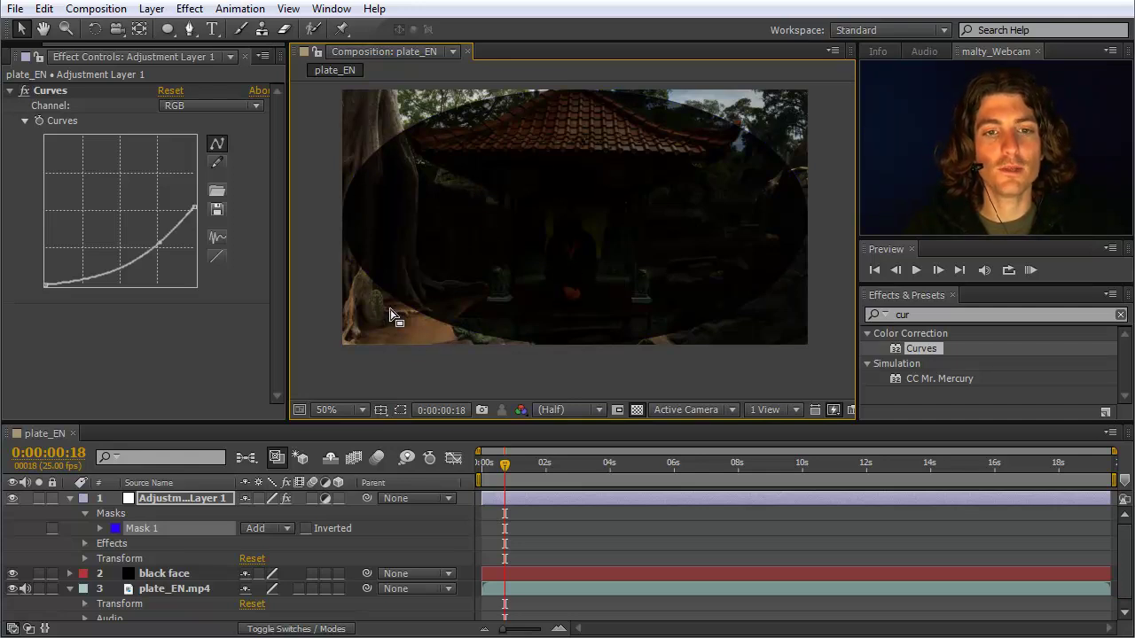
- Raise the curve's white point slightly, and set the adjustment layer's Mask 1 to Subtract with its properties expanded
mouse_move(195, 207)
mouse_down()
mouse_move(199, 138)
mouse_move(211, 282)
mouse_move(213, 155)
mouse_move(203, 139)
mouse_move(222, 306)
mouse_move(217, 143)
mouse_move(216, 213)
mouse_up()
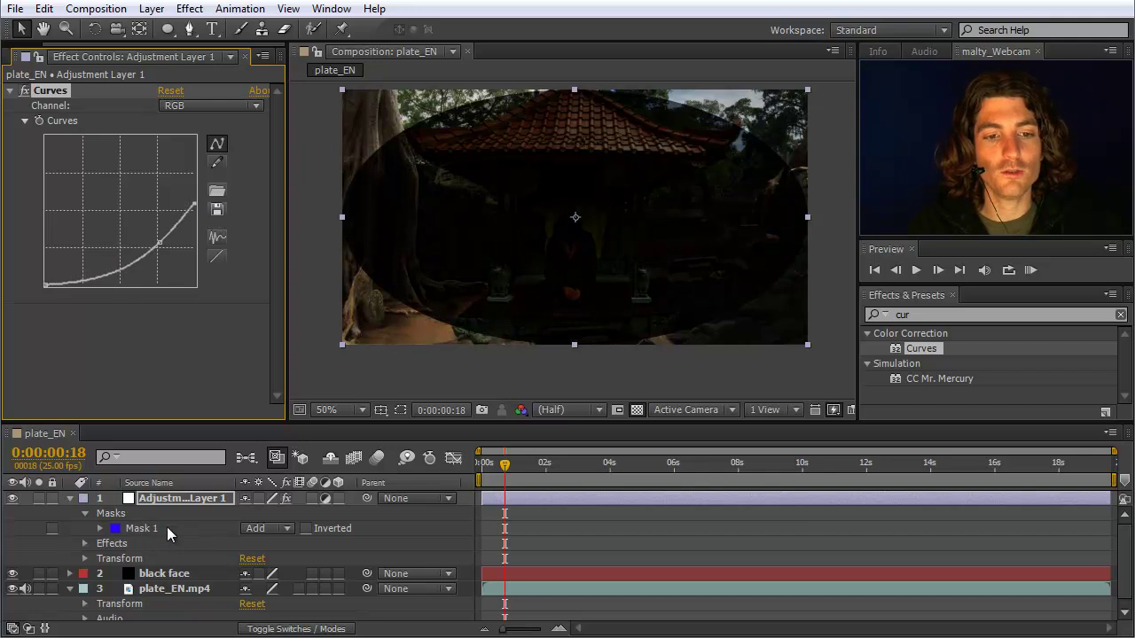
click(287, 530)
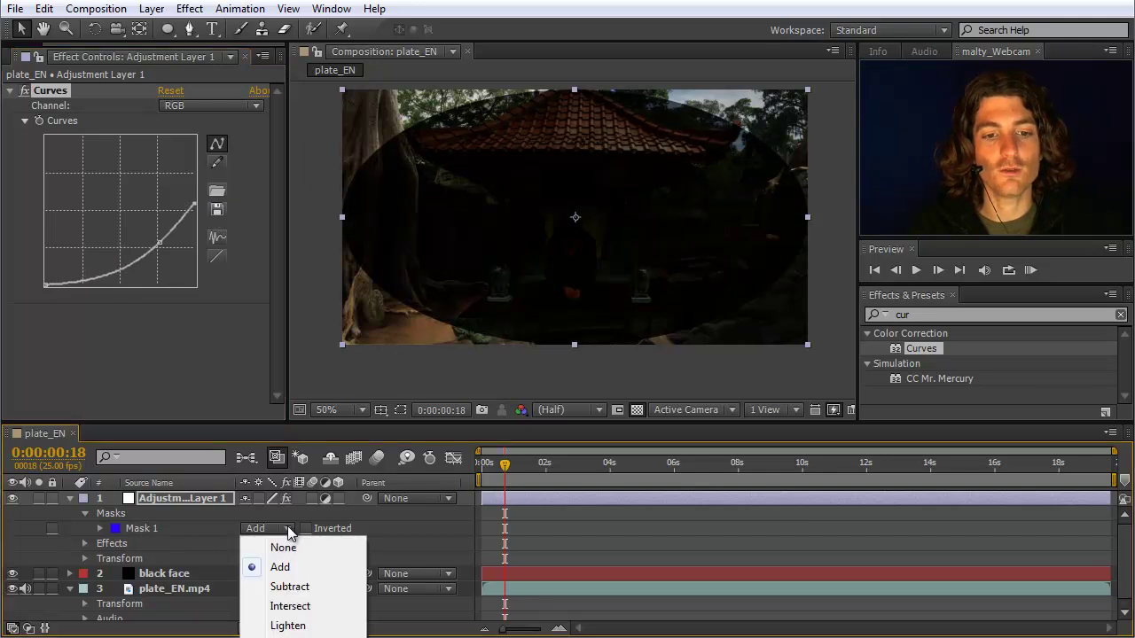
click(290, 587)
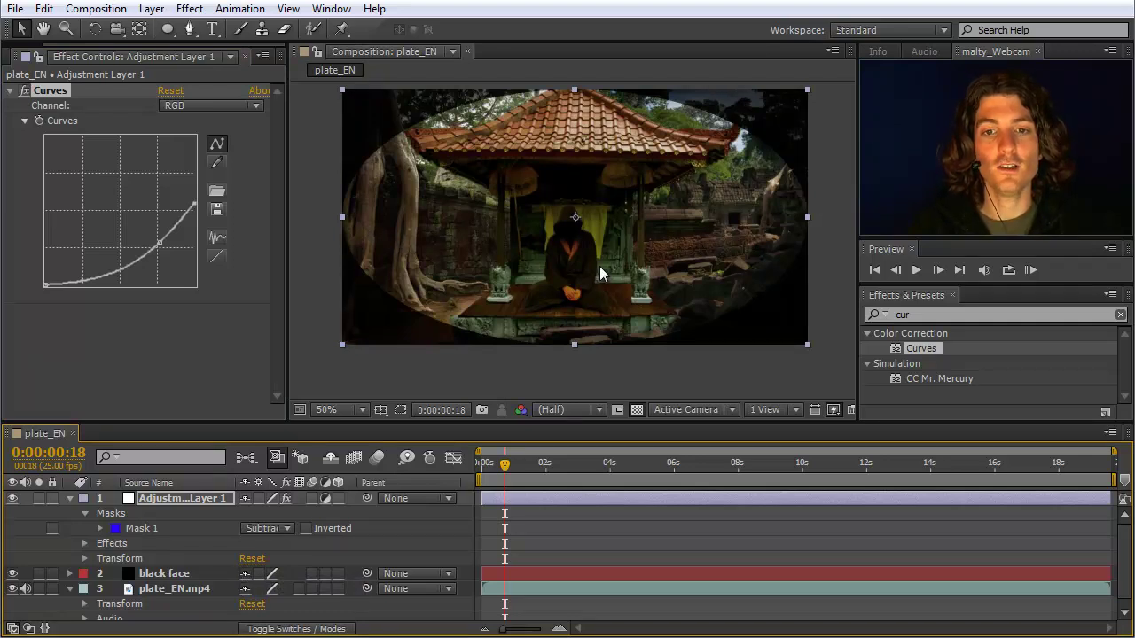
click(100, 528)
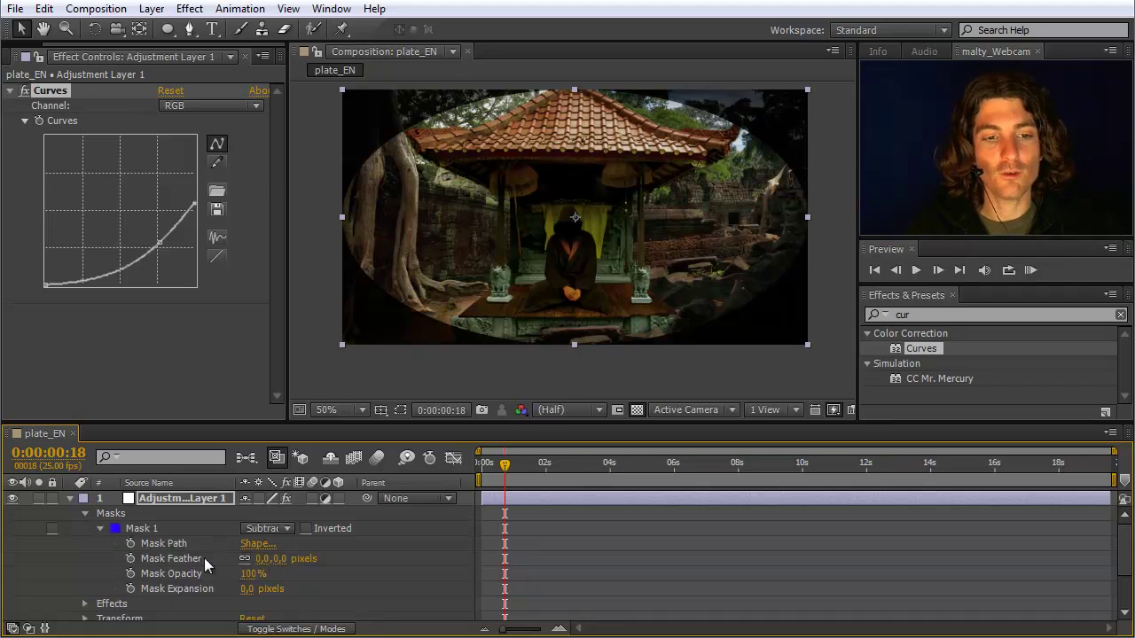
- Set Mask 1's feather to 273 pixels, and toggle the adjustment layer's visibility off and on to compare the darkened edges
click(298, 560)
text(25)
key(Return)
drag(302, 558, 518, 560)
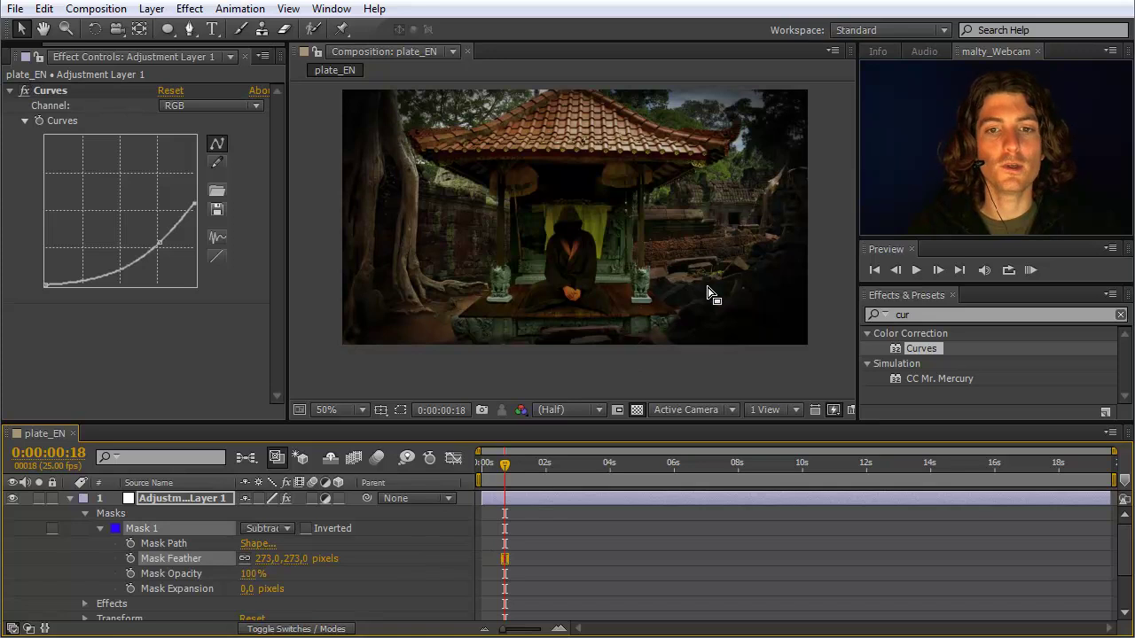
click(171, 499)
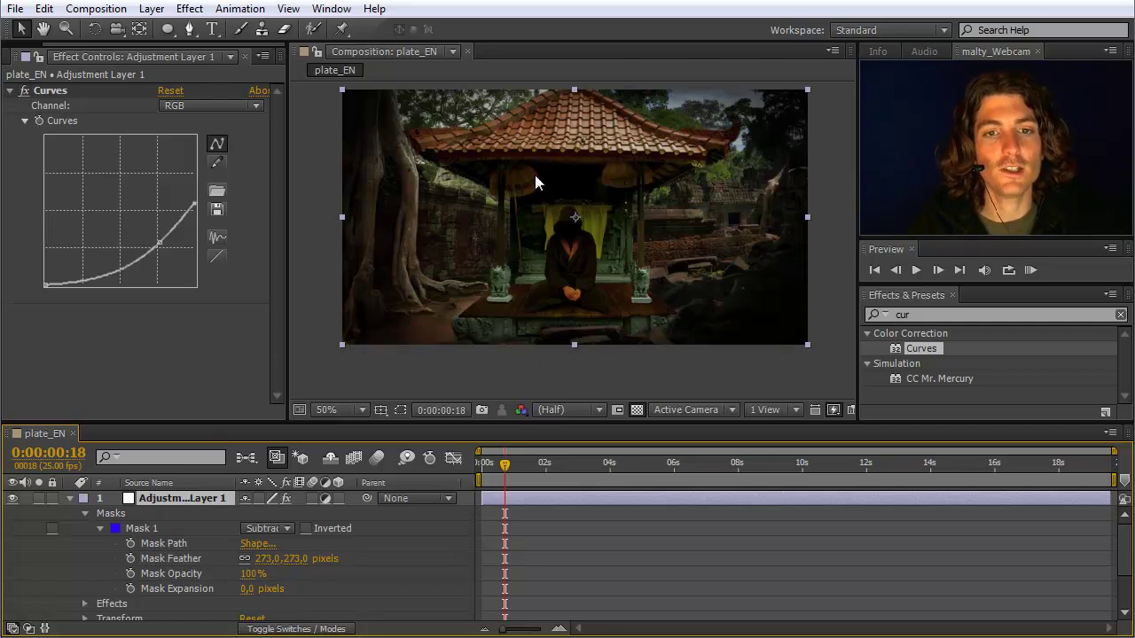
click(13, 502)
click(14, 502)
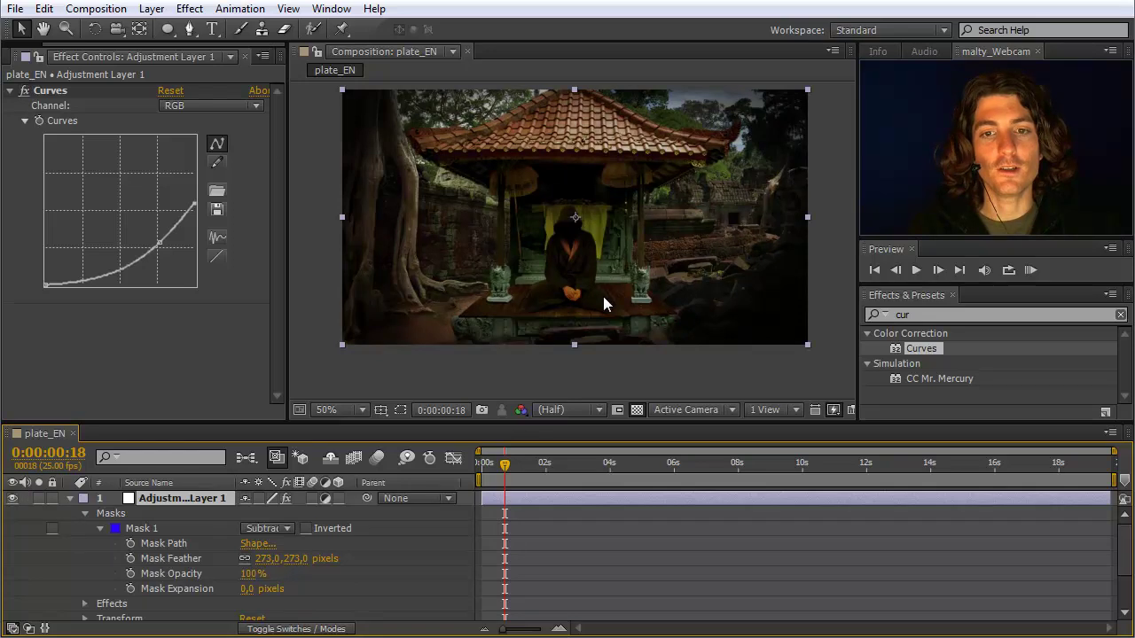
- Set the adjustment layer's overall Opacity to 50%, and compare the image with the layer hidden and shown
click(70, 499)
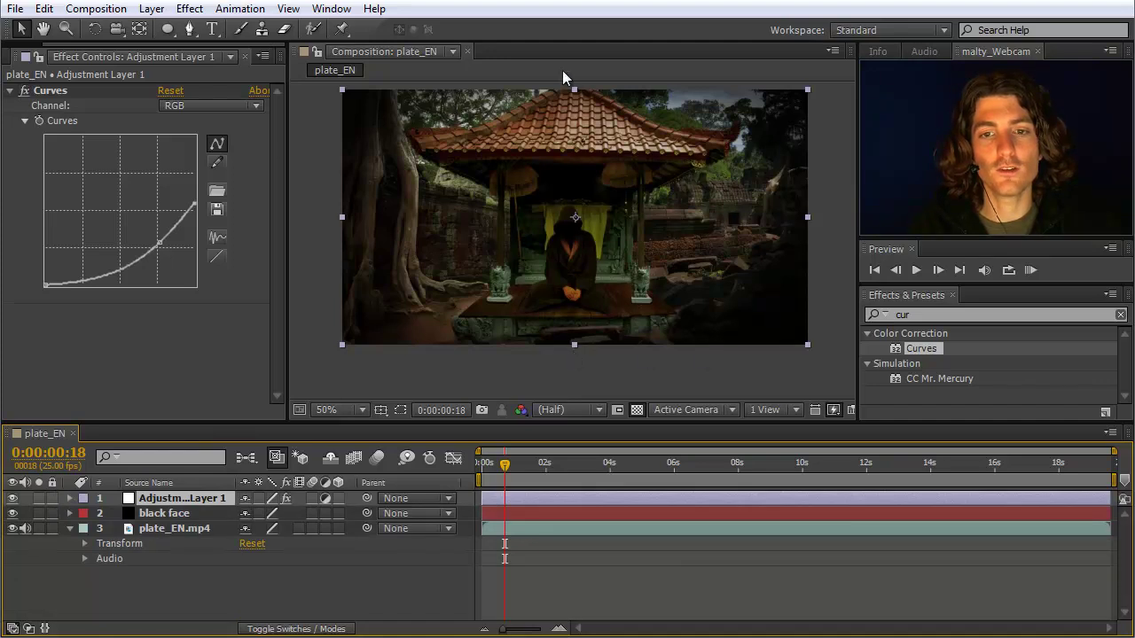
click(69, 499)
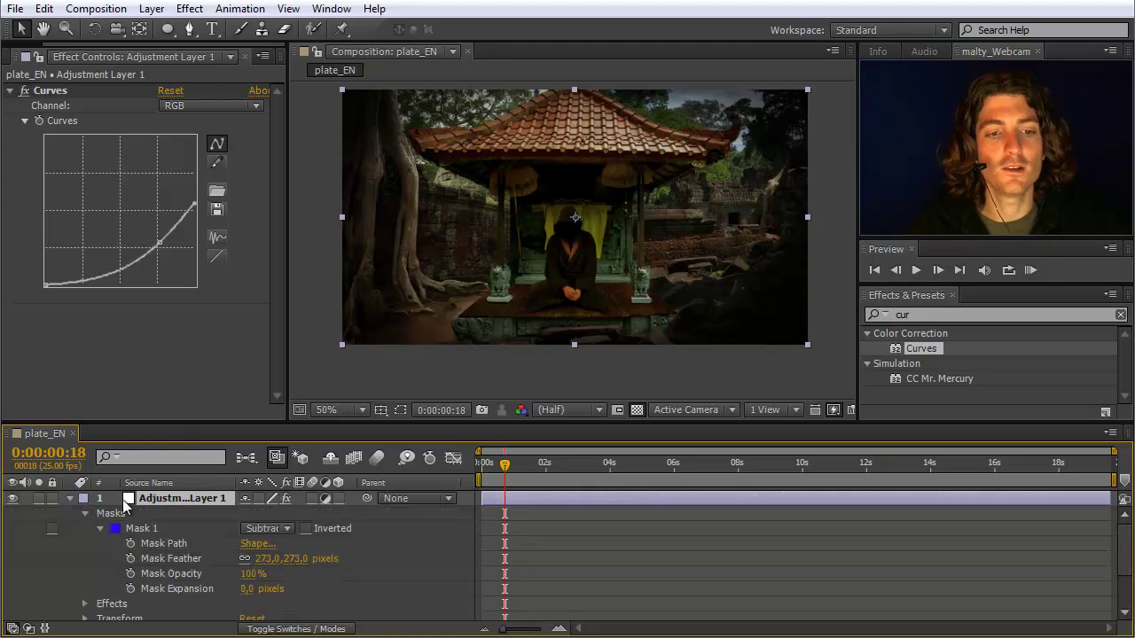
scroll(131, 569, down, 2)
click(86, 578)
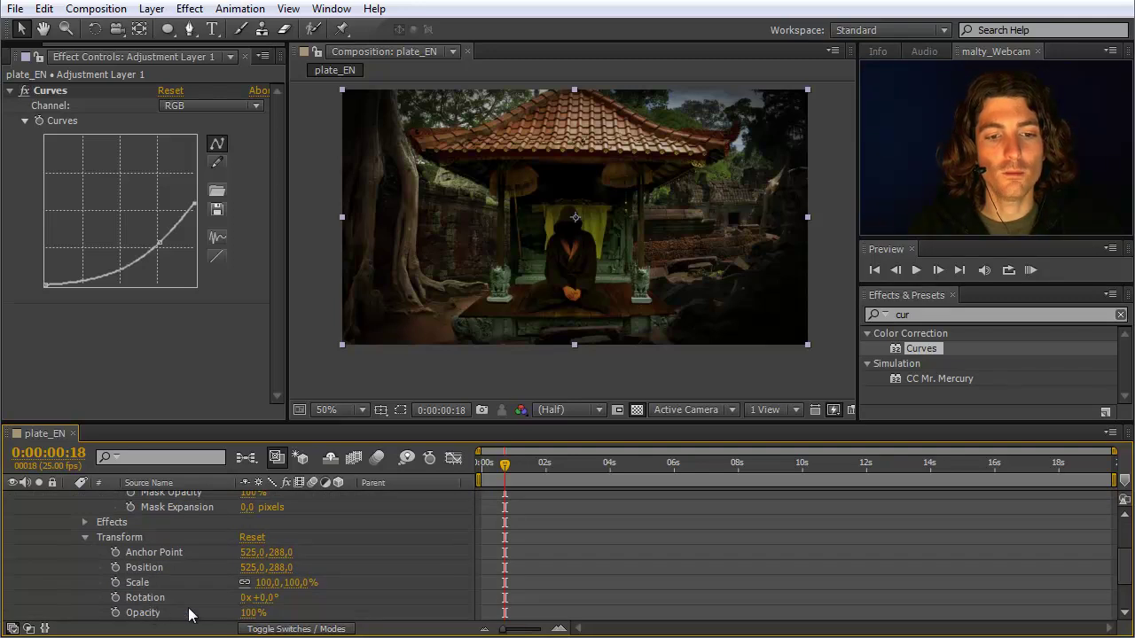
mouse_move(254, 614)
mouse_down()
mouse_move(217, 613)
mouse_move(270, 613)
mouse_move(246, 613)
mouse_move(268, 623)
mouse_up()
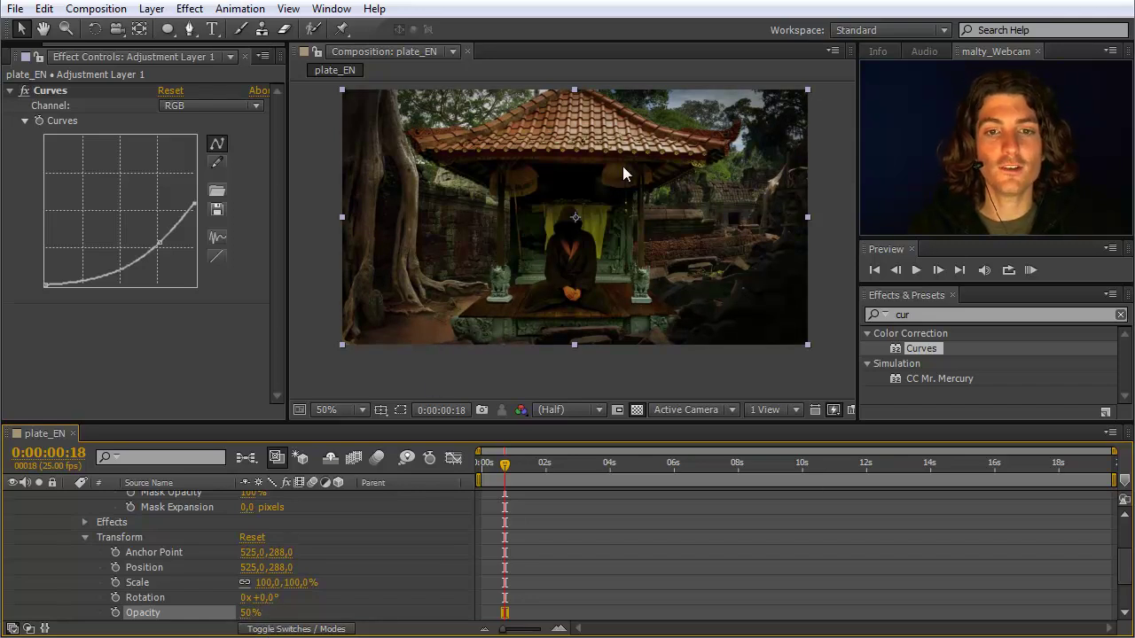
scroll(142, 532, up, 5)
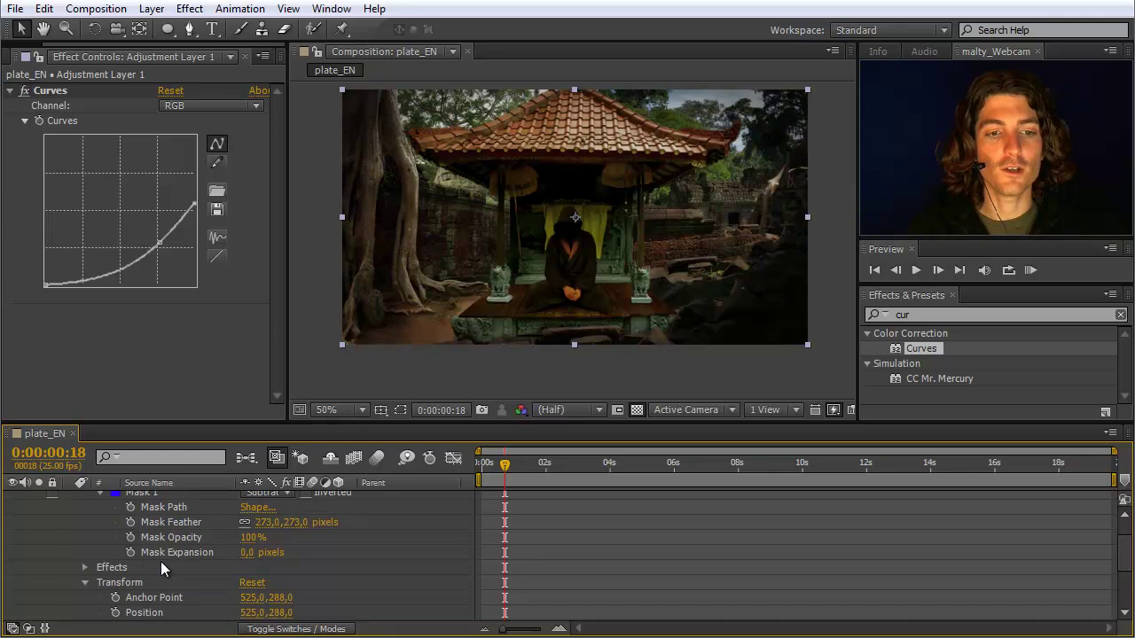
click(12, 500)
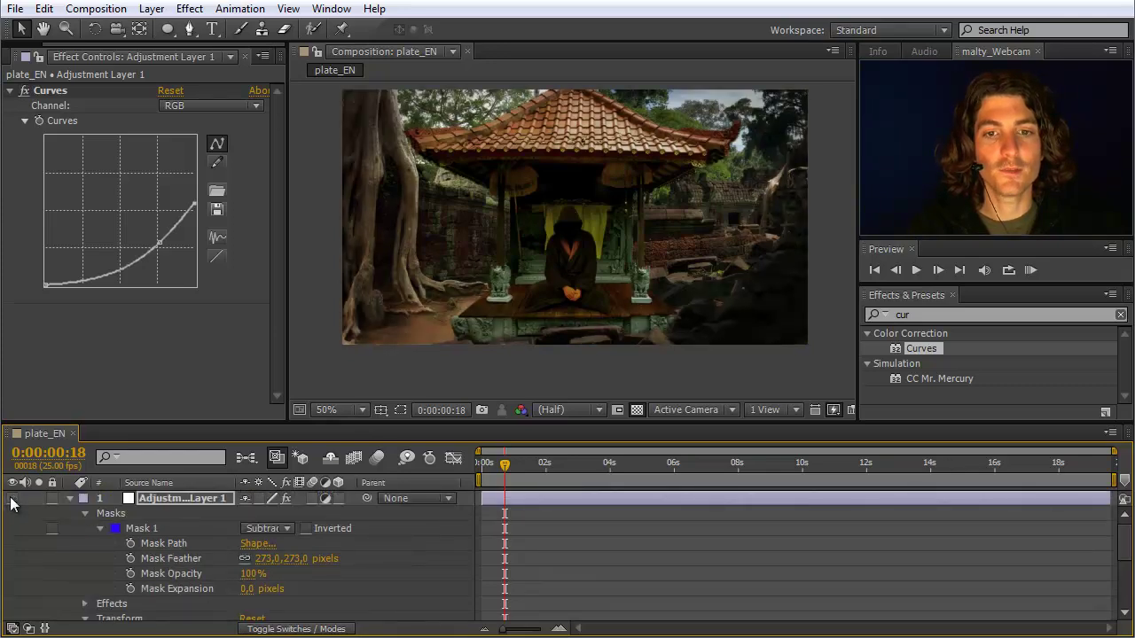
click(13, 500)
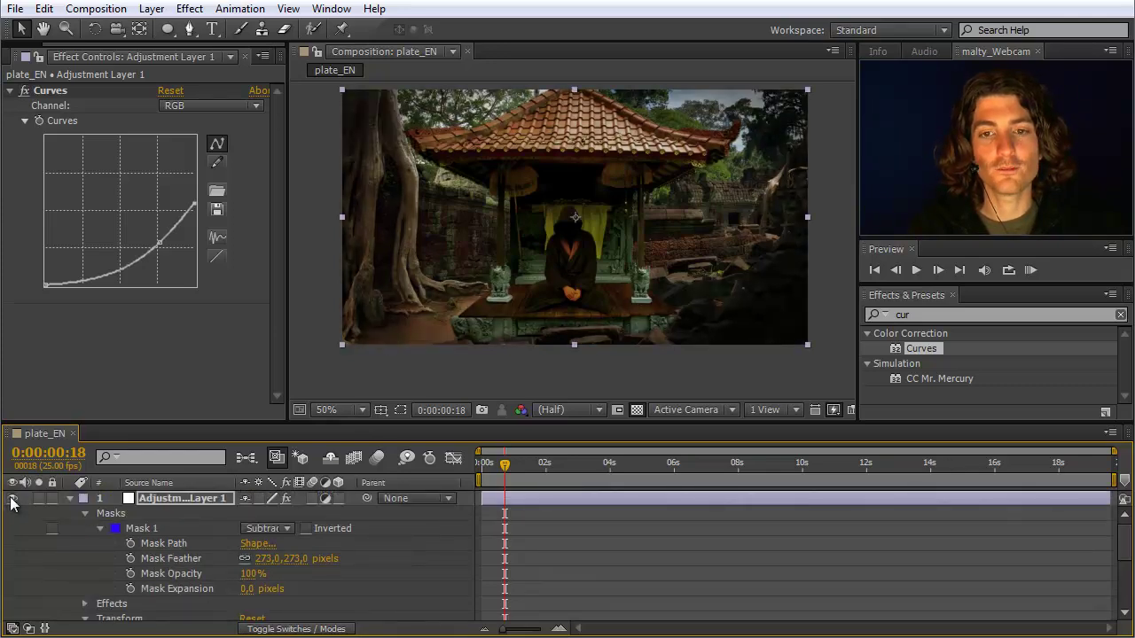